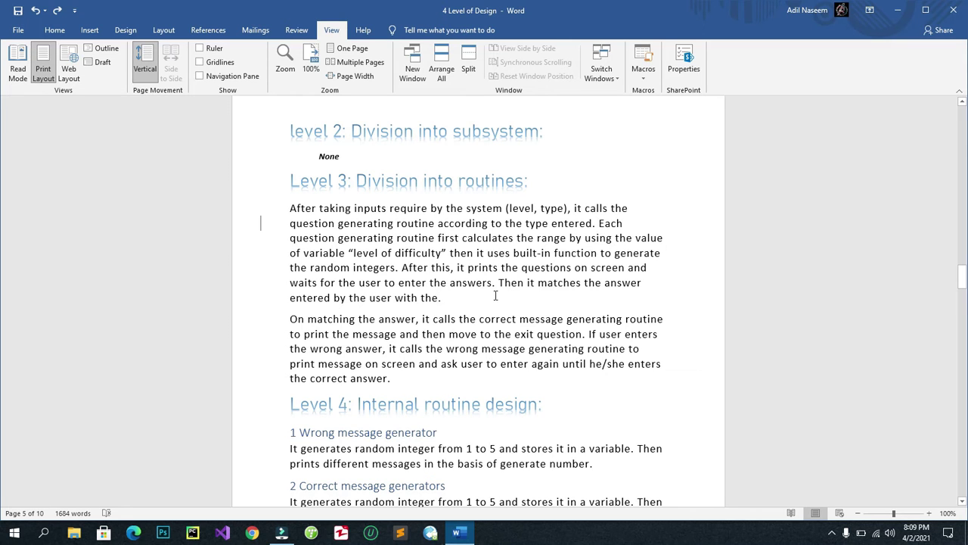
- Glance at the Review tab, then return to the View tab options
left_click(307, 34)
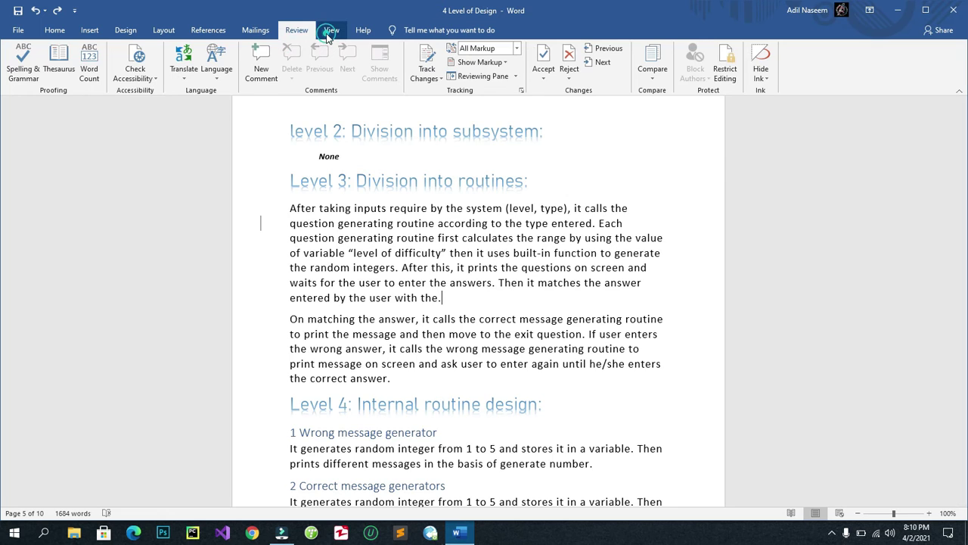
left_click(330, 34)
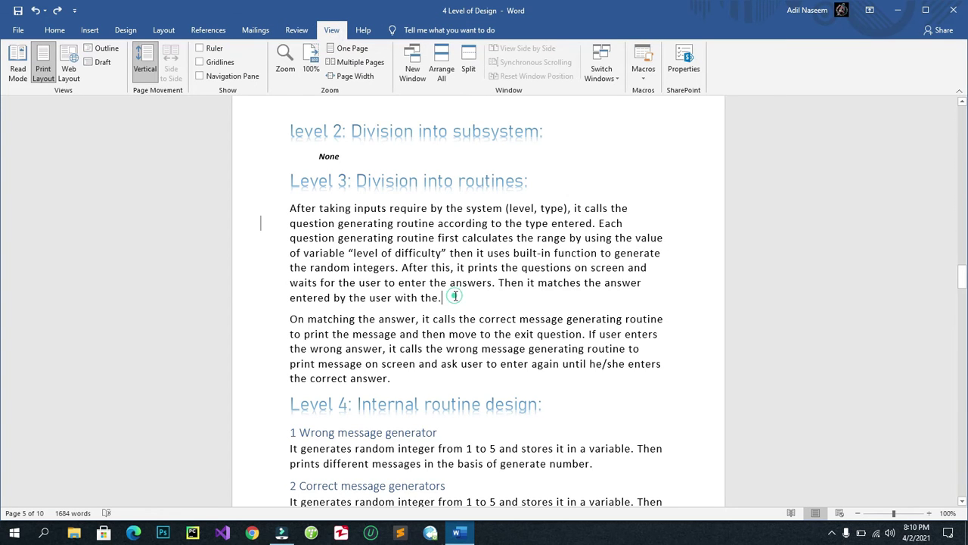
scroll(433, 226, "up", 2)
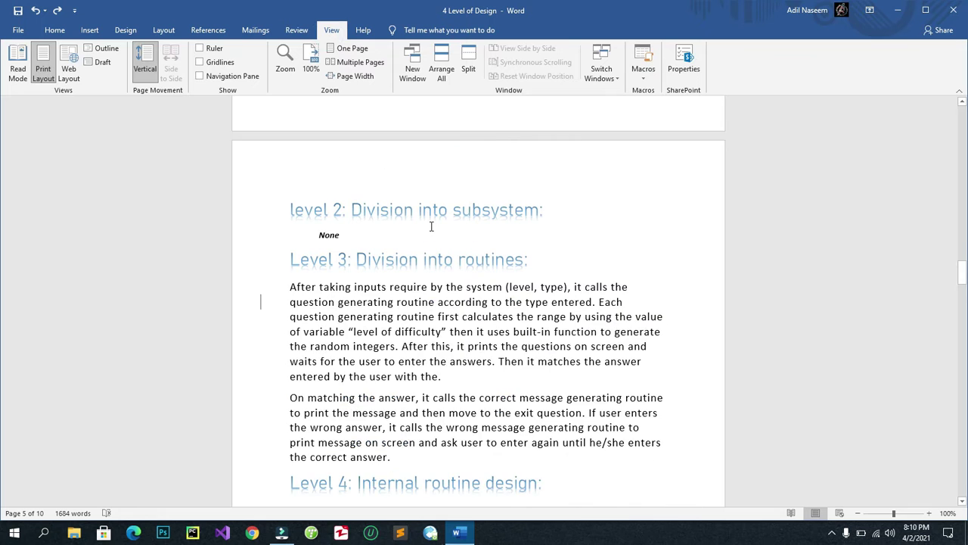
scroll(431, 226, "down", 3)
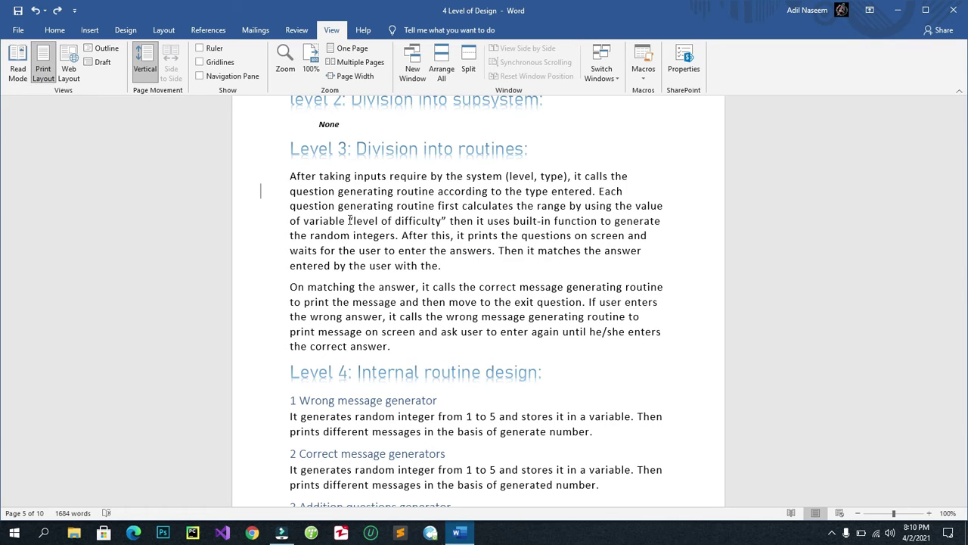
- Place the cursor in the Level 3 text and scroll down and back through the report
left_click(452, 272)
scroll(452, 272, "down", 1)
scroll(452, 272, "down", 2)
scroll(451, 272, "down", 5)
scroll(453, 273, "down", 3)
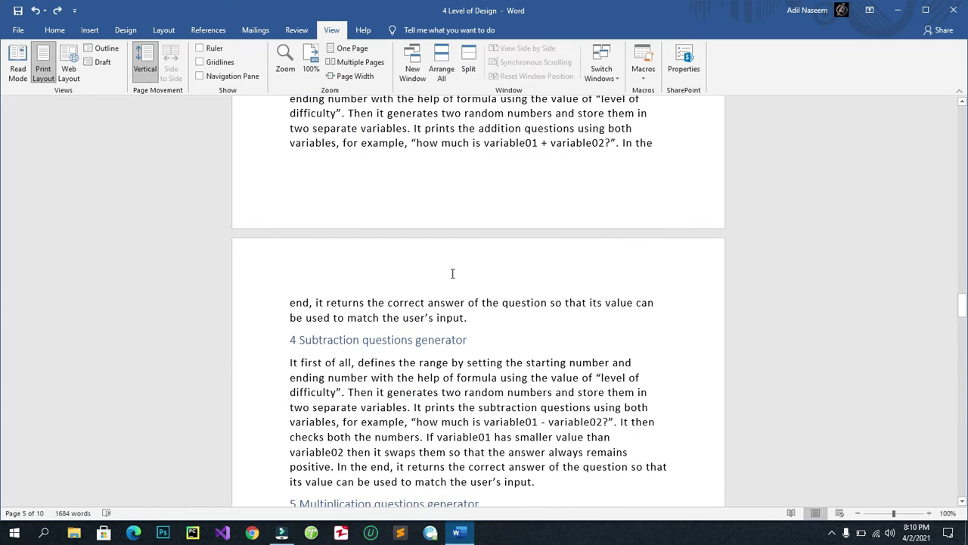
scroll(452, 273, "up", 3)
scroll(452, 273, "up", 4)
scroll(317, 177, "up", 4)
scroll(324, 170, "up", 1)
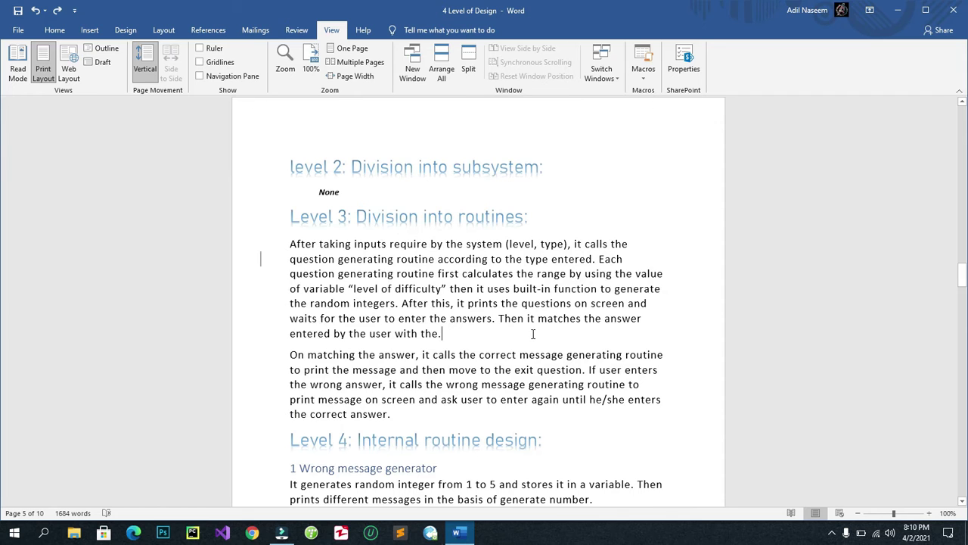
- Select the whole Level 3 body text, then deselect it after 'the correct answer.'
left_click(455, 338)
left_click_drag(400, 415, 292, 245)
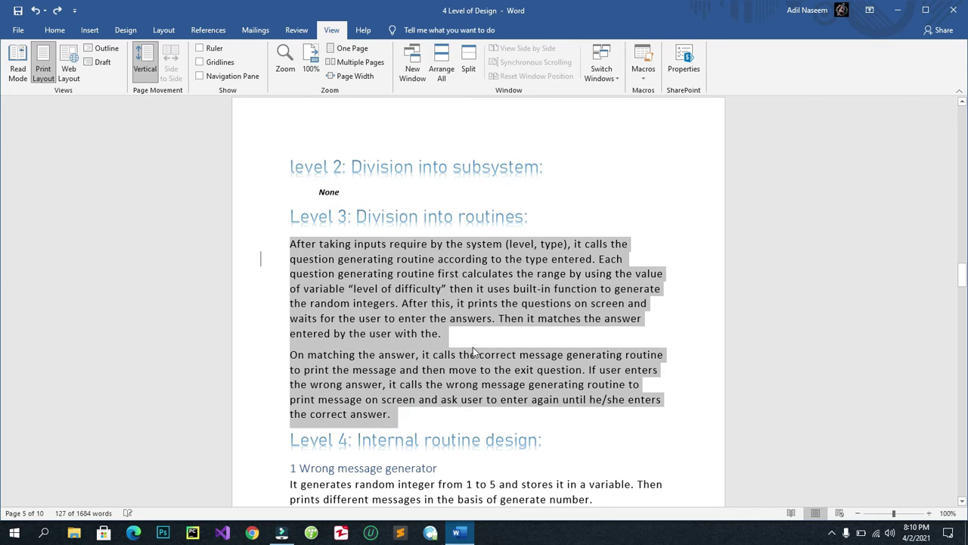
left_click(455, 334)
left_click(412, 414)
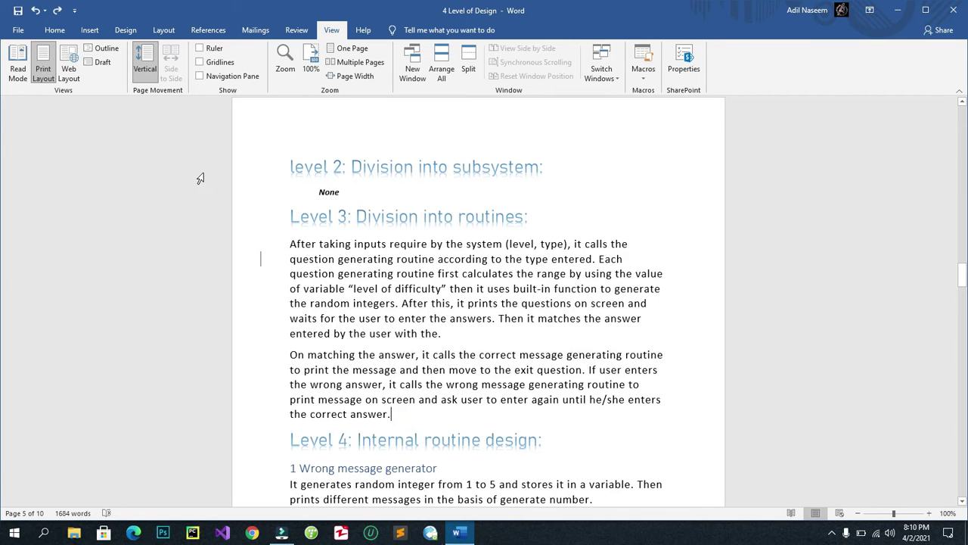
- Read the report in Read Mode, jump back to the title page, and exit to Print Layout
left_click(19, 73)
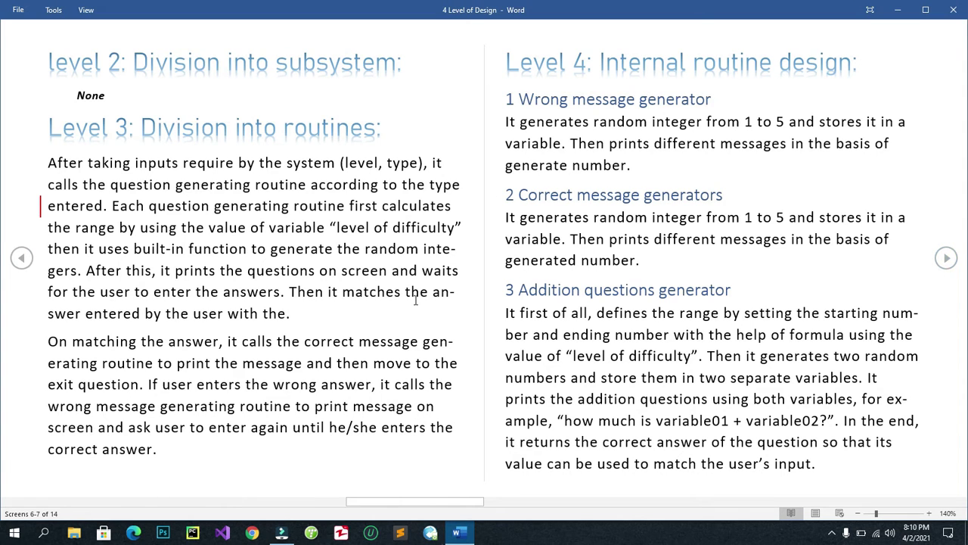
left_click_drag(844, 314, 754, 318)
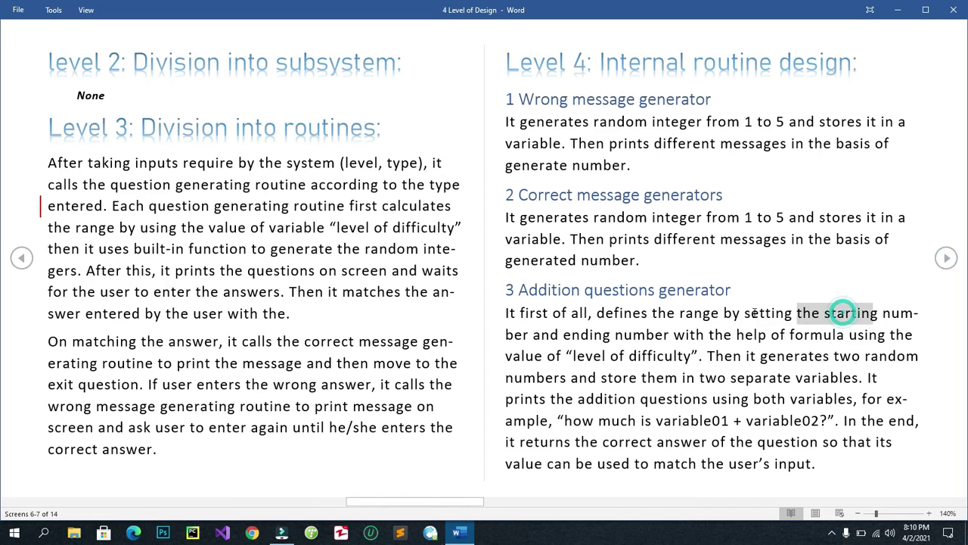
key("ctrl+Home")
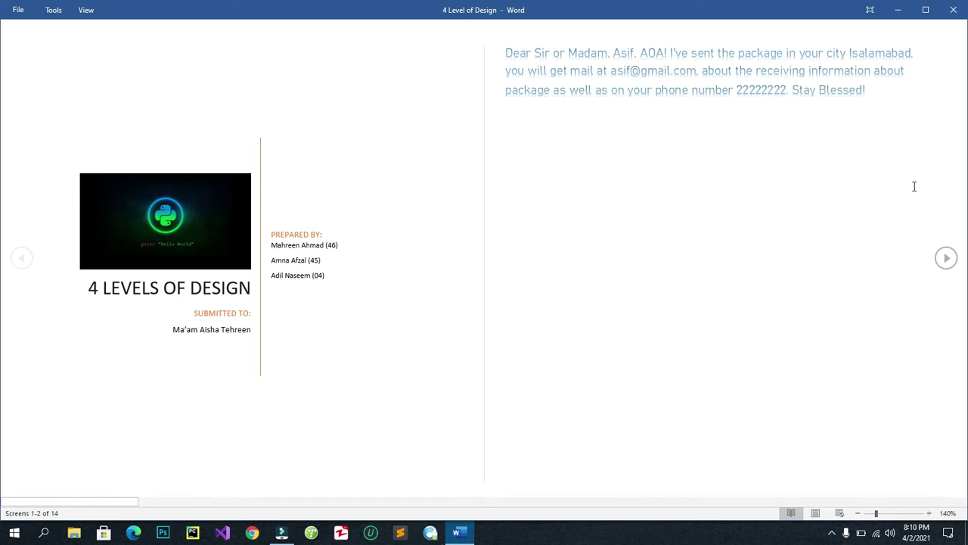
key("Escape")
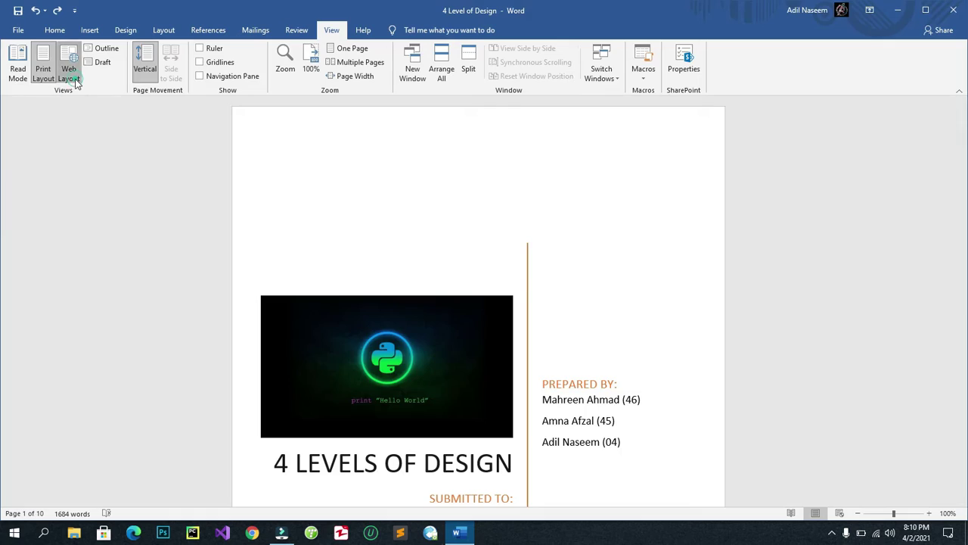
left_click(68, 69)
scroll(537, 324, "down", 3)
scroll(537, 324, "down", 5)
scroll(537, 325, "down", 3)
scroll(537, 325, "down", 4)
scroll(537, 324, "down", 3)
scroll(537, 325, "down", 2)
scroll(537, 324, "down", 5)
left_click(930, 514)
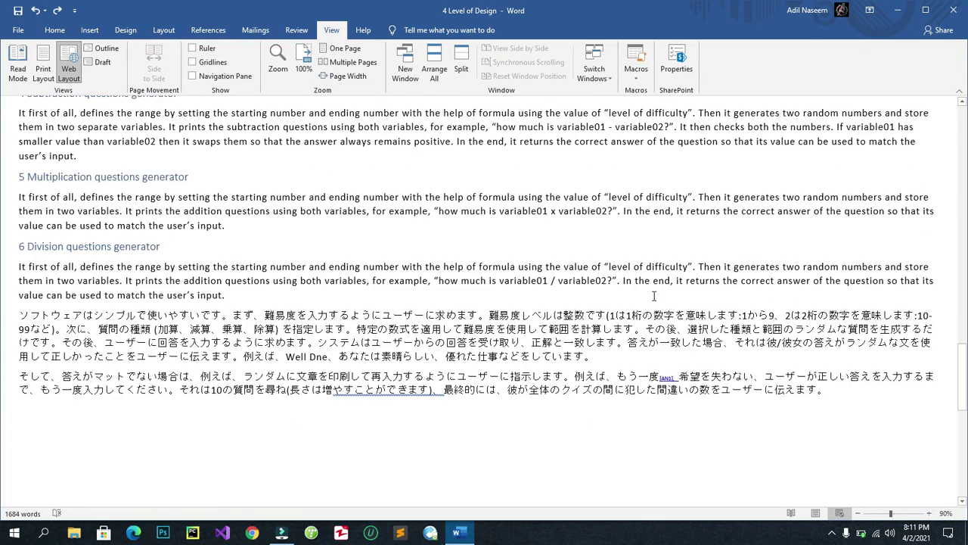
scroll(654, 295, "up", 4)
scroll(654, 296, "up", 1)
scroll(654, 296, "up", 2)
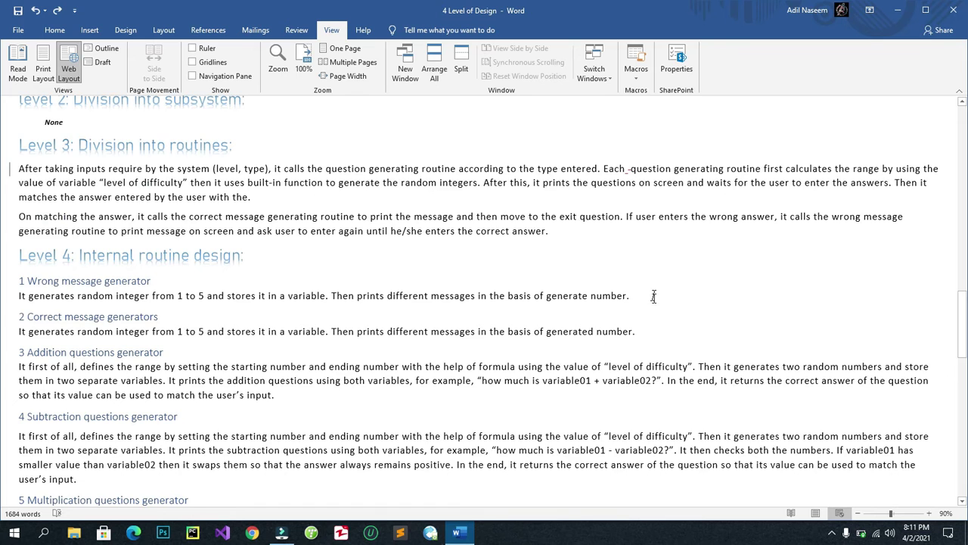
scroll(654, 296, "up", 8)
scroll(652, 291, "up", 1)
scroll(648, 284, "down", 4)
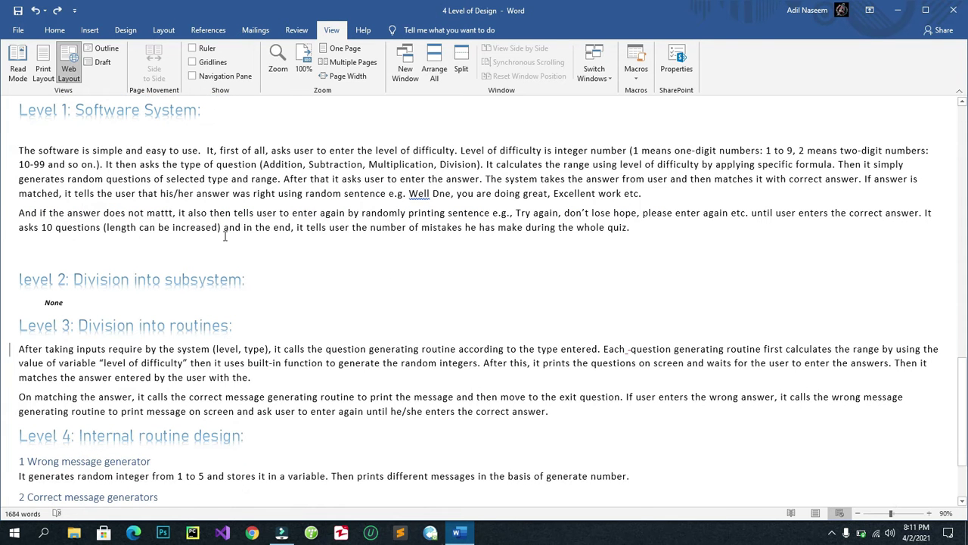
scroll(360, 154, "down", 2)
scroll(45, 340, "down", 1)
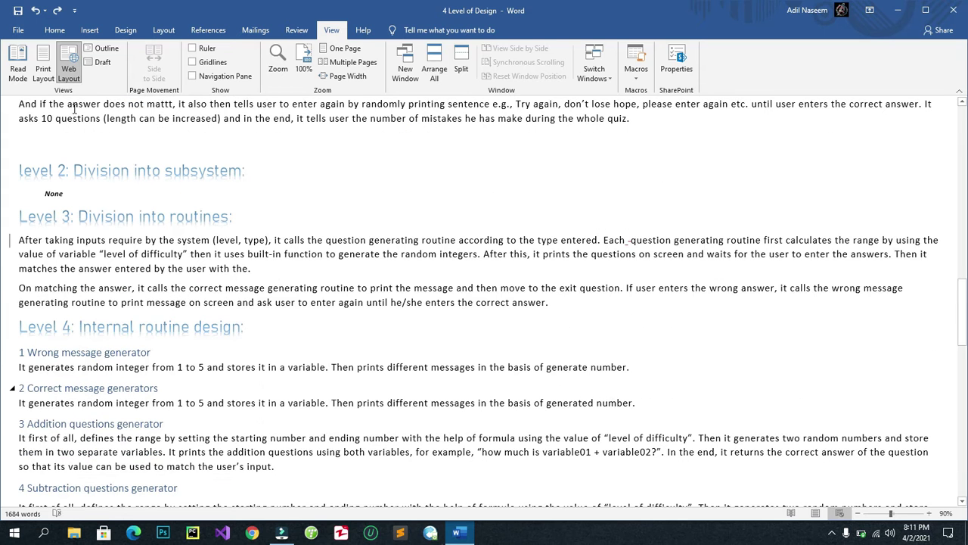
left_click(44, 71)
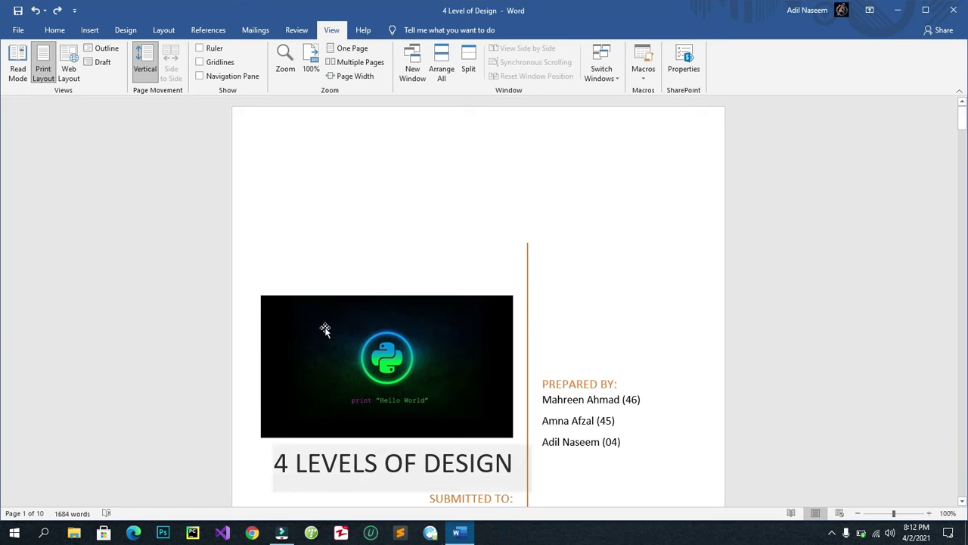
- Switch to Outline view and give the empty paragraph outline Level 2
left_click(107, 49)
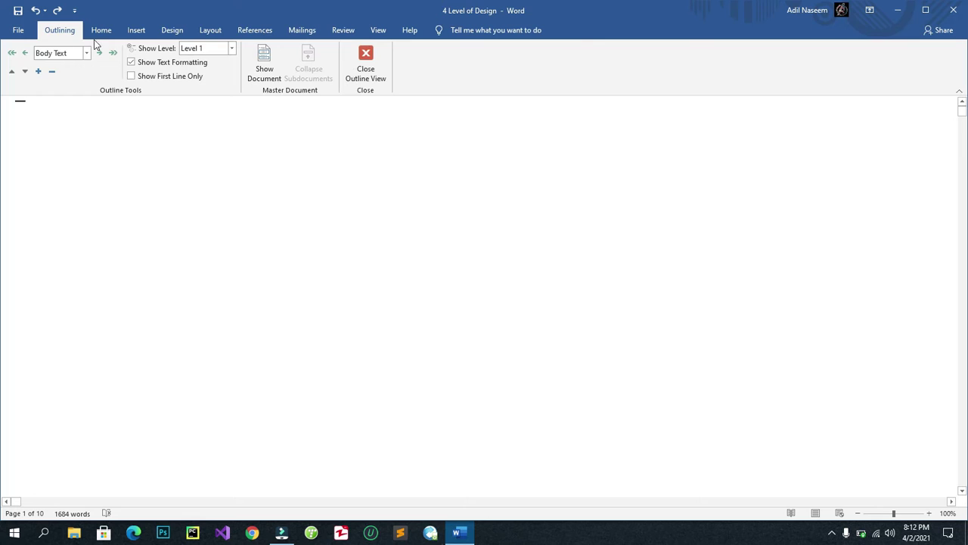
left_click(305, 148)
left_click(86, 53)
left_click(76, 79)
left_click(88, 54)
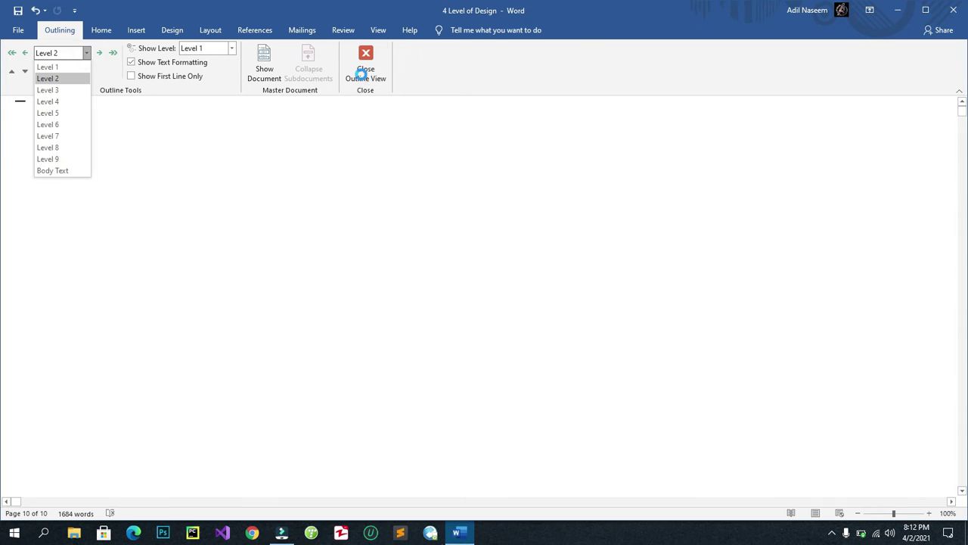
- Close Outline view, put the cursor in the page 2 letter, then reopen Outline view
left_click(360, 70)
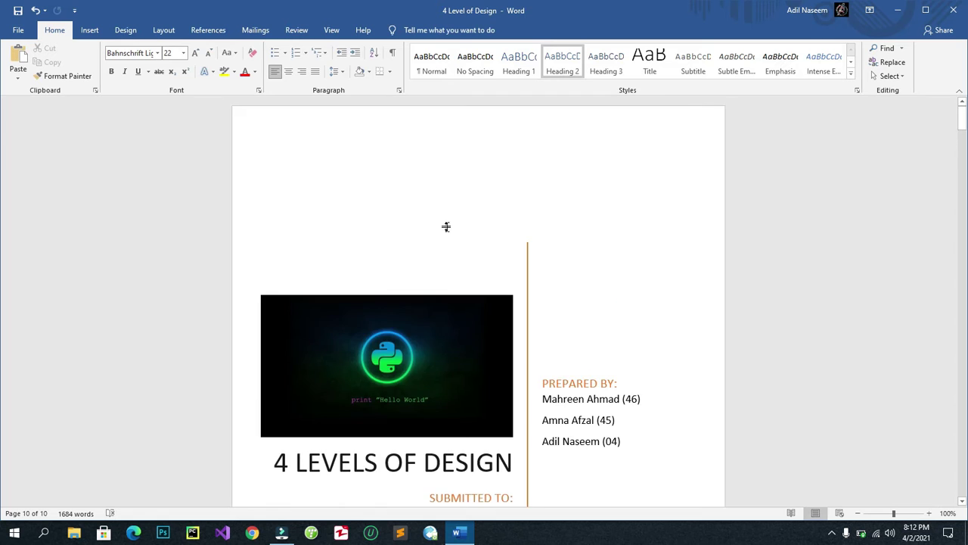
scroll(445, 222, "down", 10)
scroll(586, 144, "down", 3)
left_click(602, 144)
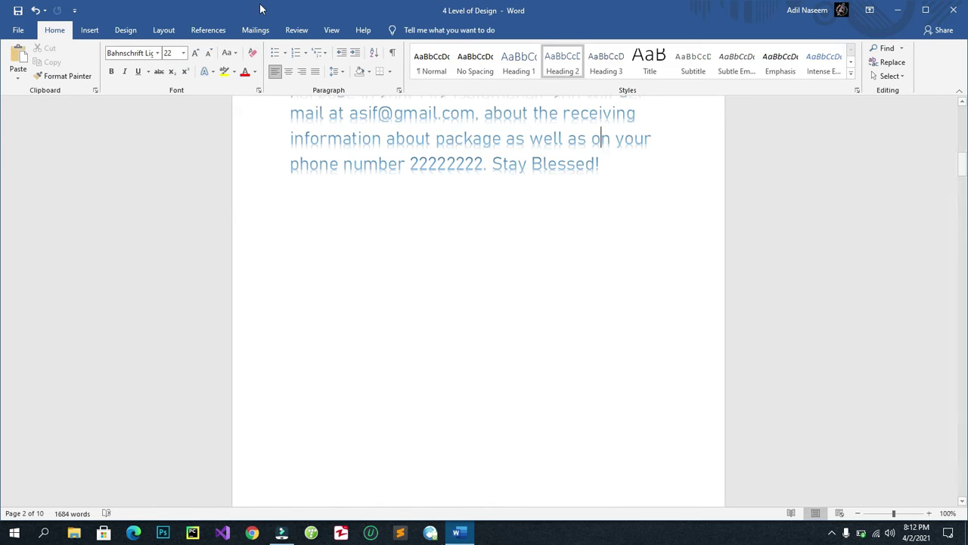
left_click(328, 30)
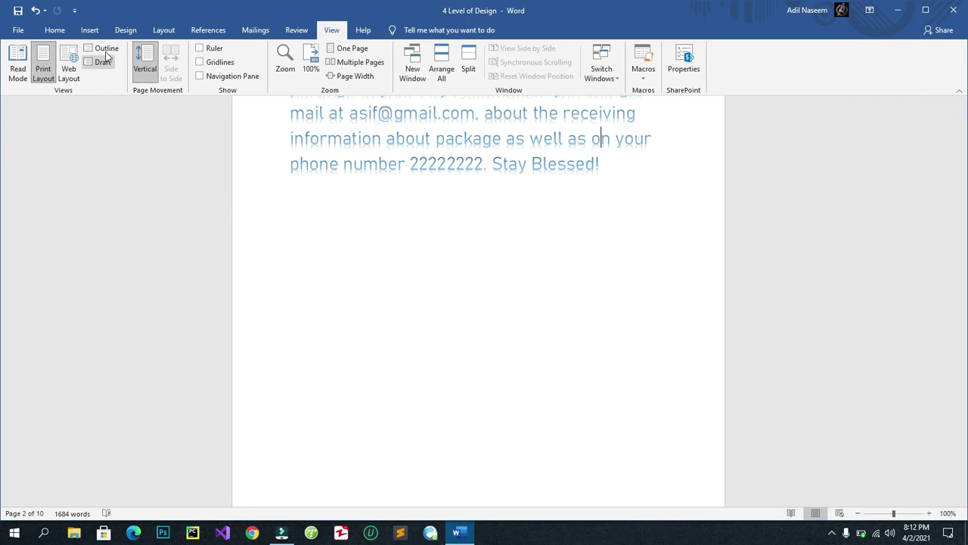
left_click(95, 44)
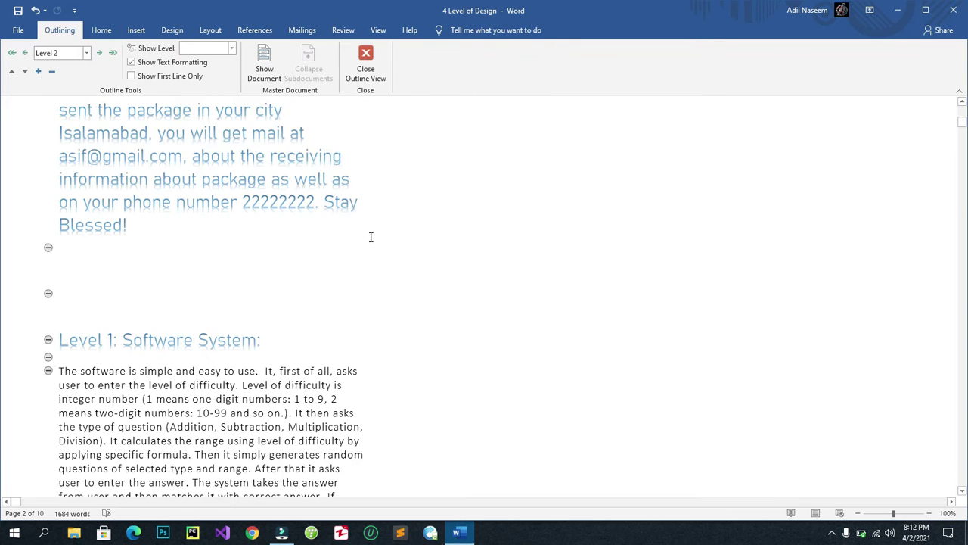
scroll(370, 237, "down", 5)
scroll(371, 236, "down", 10)
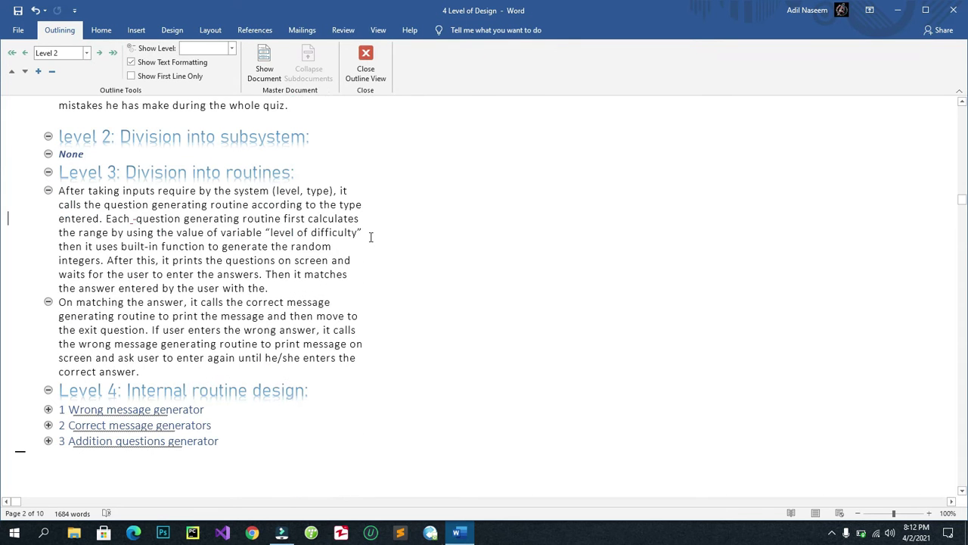
scroll(370, 236, "up", 2)
scroll(371, 237, "up", 5)
scroll(370, 236, "up", 1)
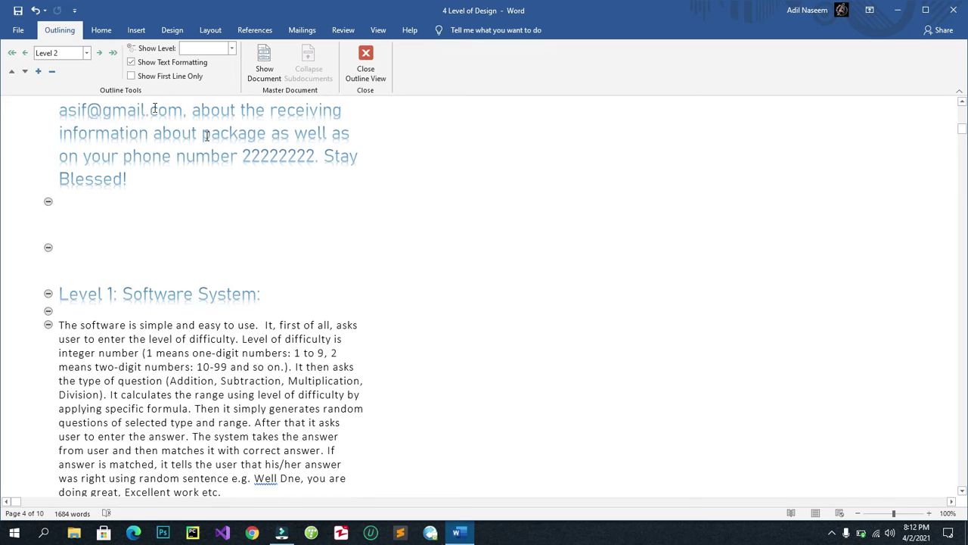
scroll(318, 175, "up", 2)
scroll(318, 174, "down", 3)
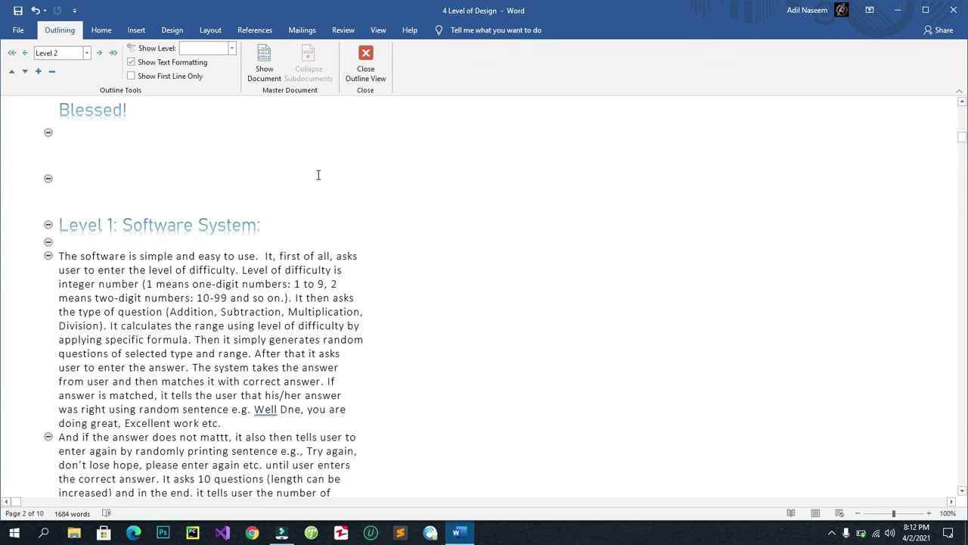
scroll(317, 173, "down", 2)
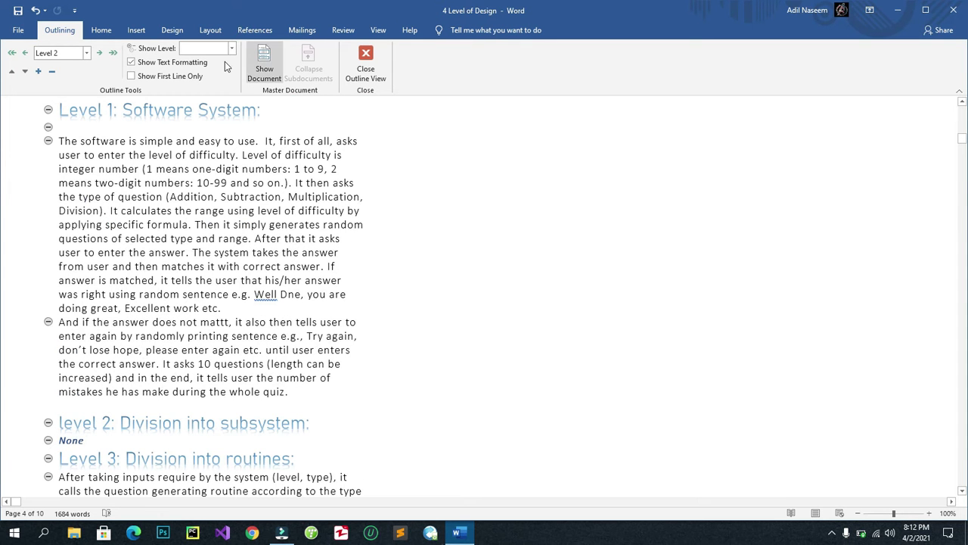
left_click(145, 67)
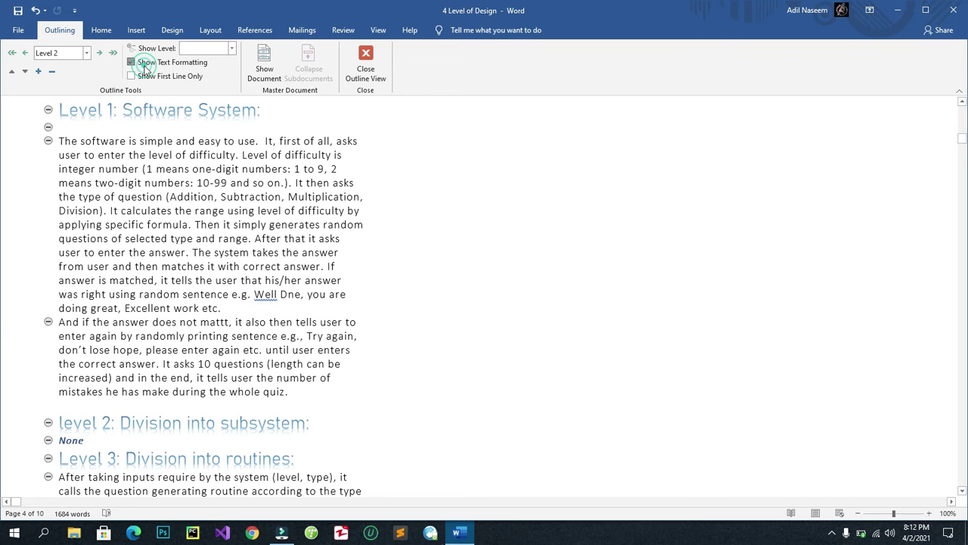
scroll(310, 220, "up", 2)
scroll(310, 219, "down", 3)
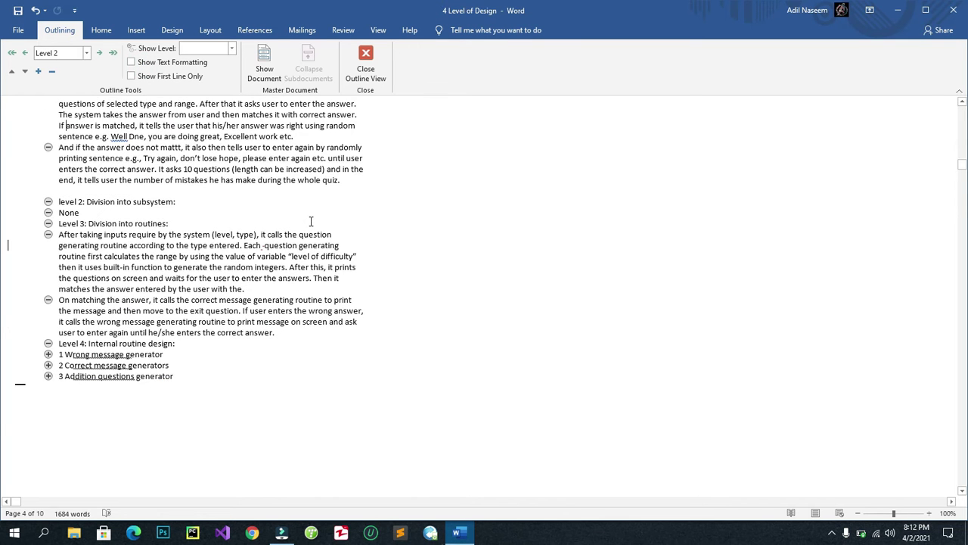
scroll(310, 219, "down", 2)
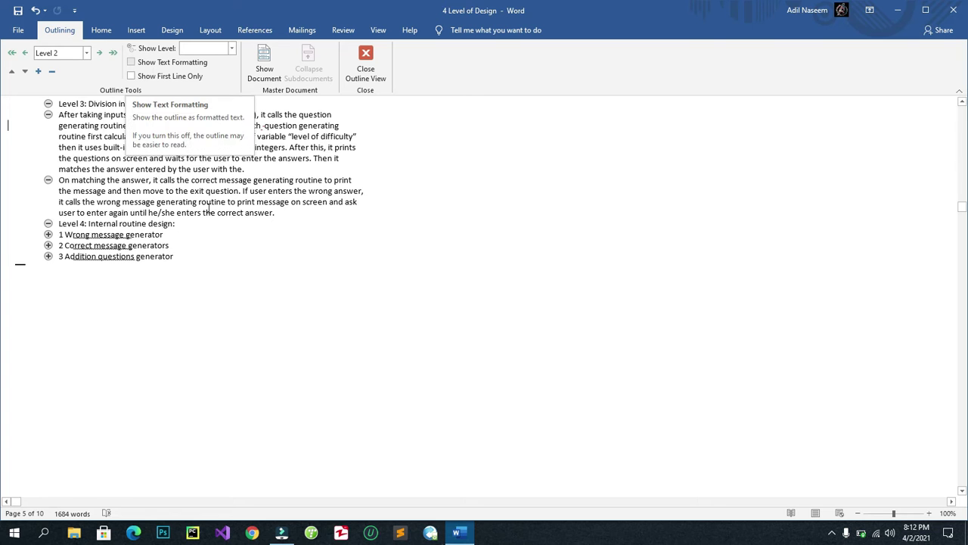
scroll(209, 243, "up", 3)
scroll(210, 244, "up", 5)
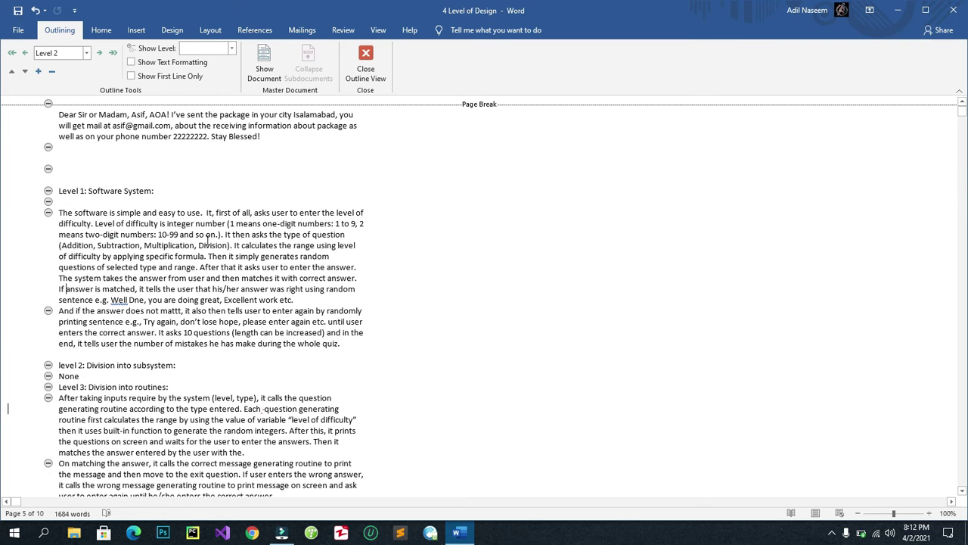
left_click(132, 62)
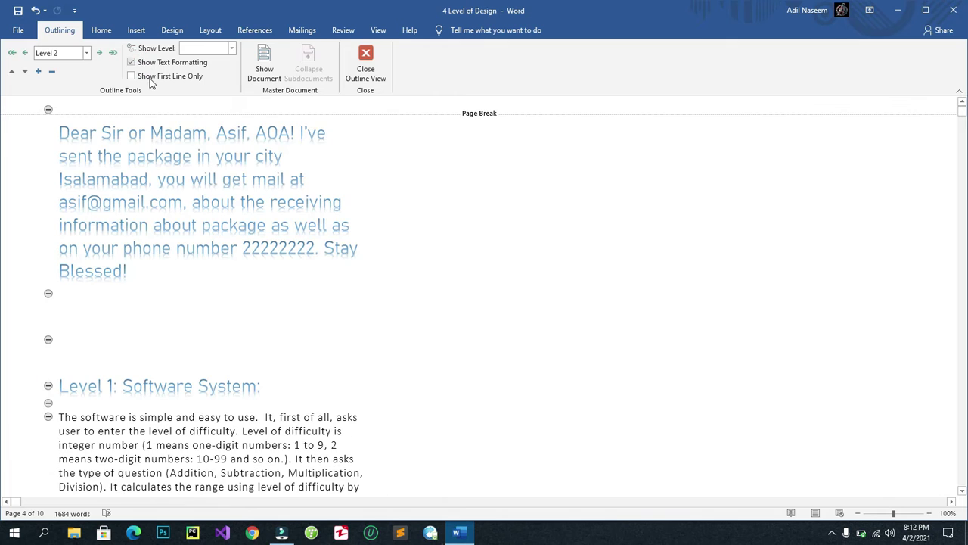
- Toggle Show First Line Only on and off, then step the body paragraph through Levels 1, 2 and 3
left_click(132, 76)
left_click(161, 76)
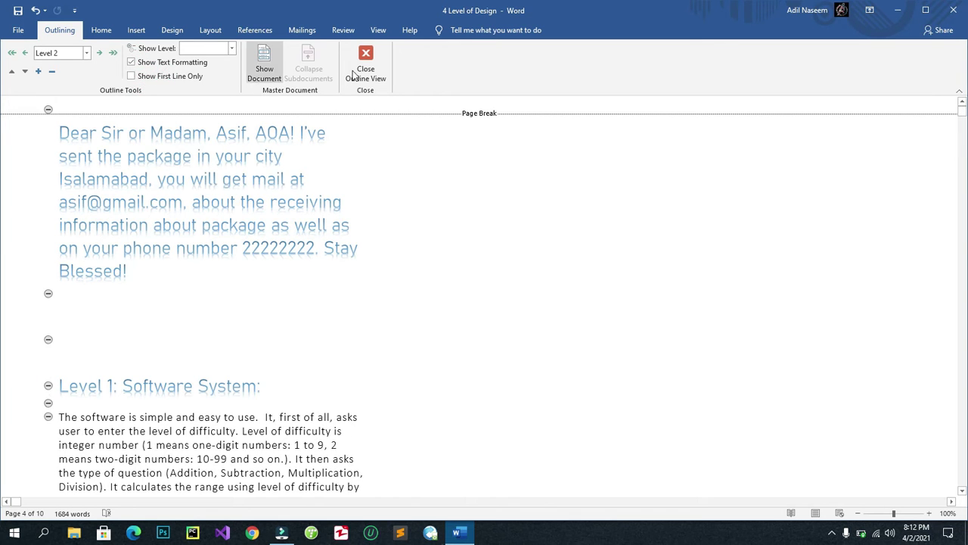
left_click(87, 55)
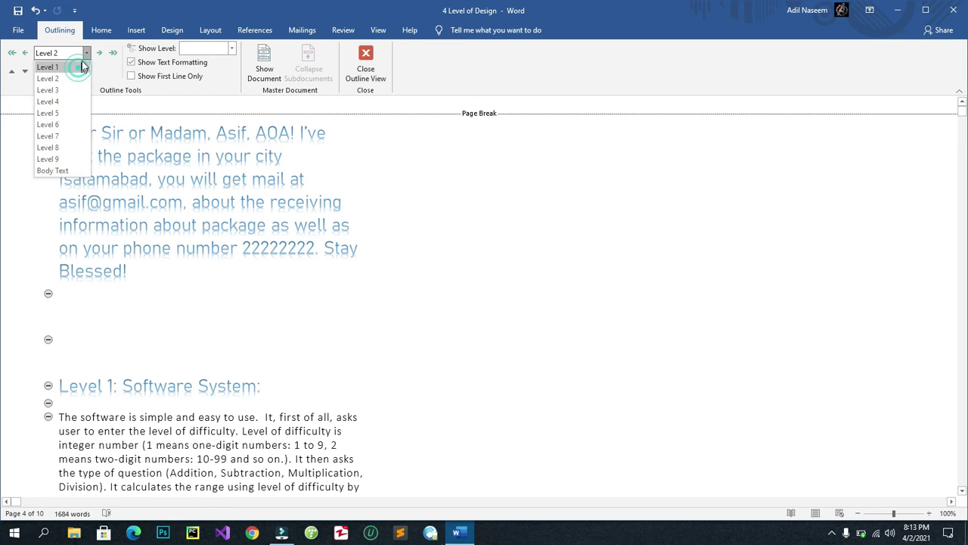
left_click(82, 64)
left_click(85, 56)
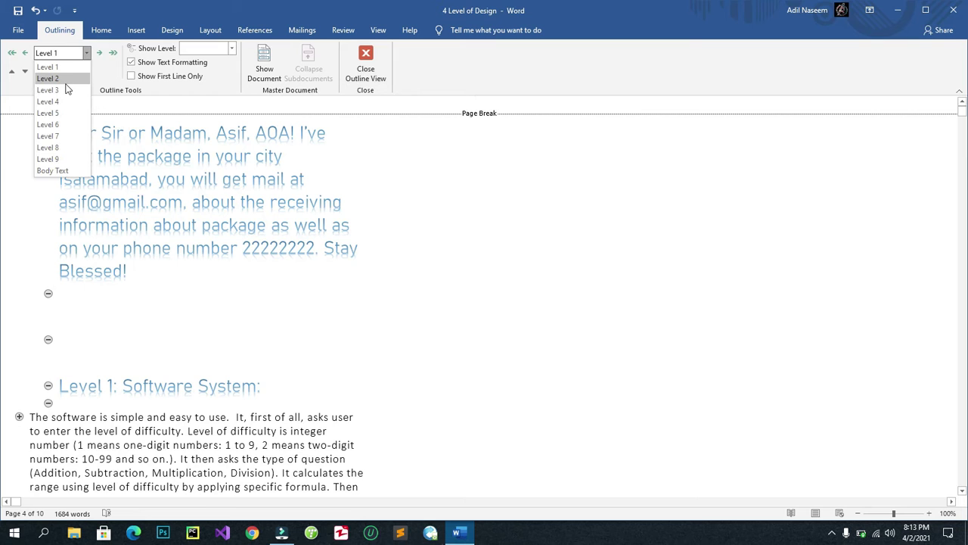
left_click(54, 76)
left_click(87, 53)
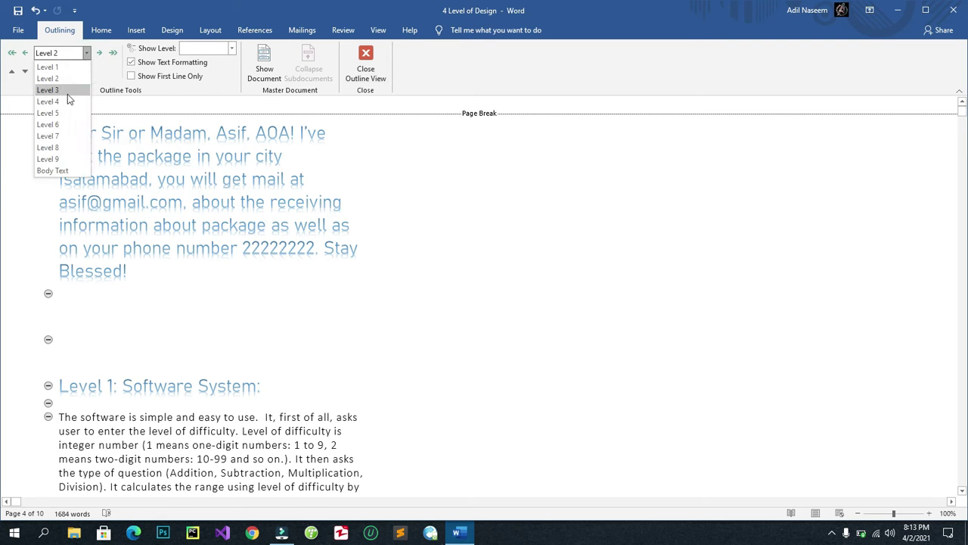
left_click(67, 92)
- Demote the paragraph one more level to Level 4 and close Outline view
scroll(254, 352, "down", 1)
scroll(255, 351, "down", 3)
scroll(226, 353, "down", 3)
scroll(162, 356, "down", 4)
scroll(162, 355, "up", 1)
scroll(162, 356, "up", 5)
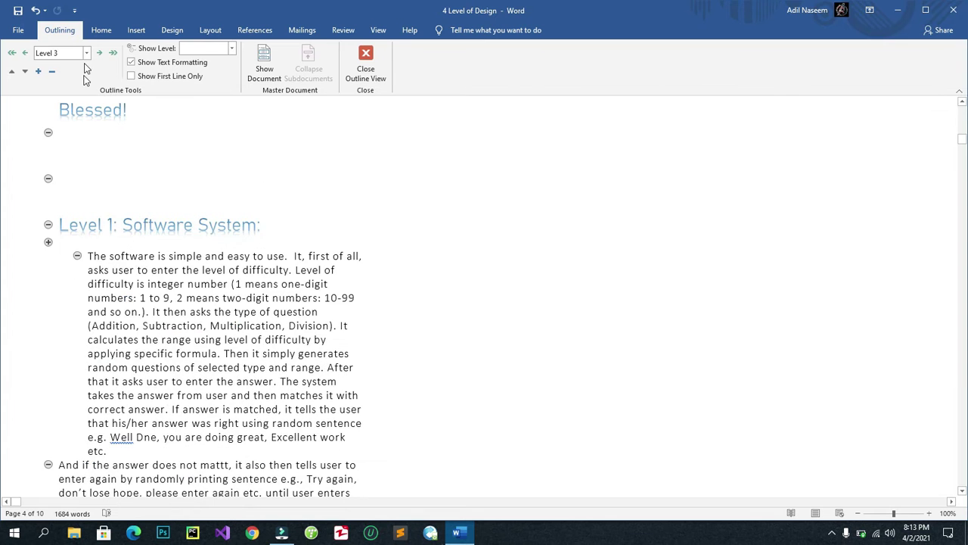
scroll(162, 355, "up", 2)
left_click(86, 55)
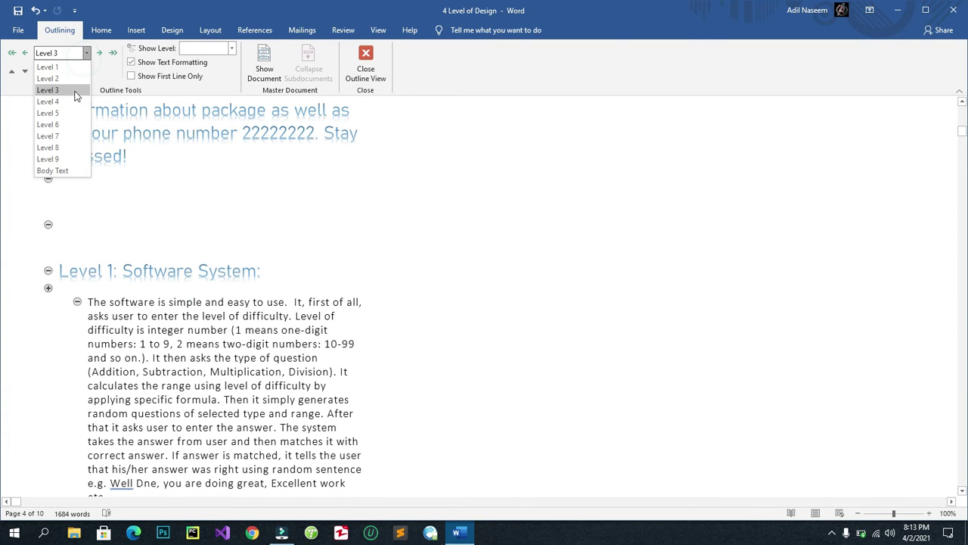
left_click(68, 99)
left_click(363, 72)
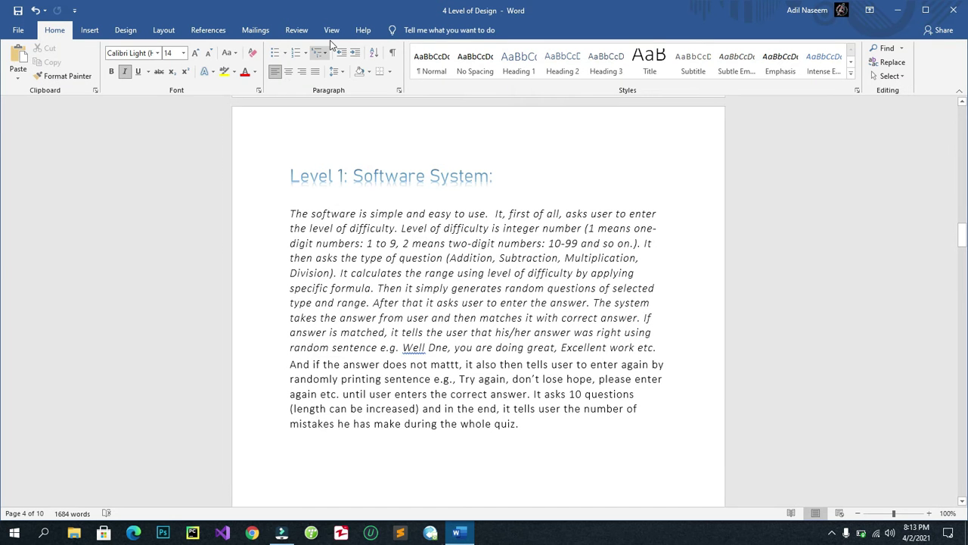
- Switch the report to Draft view and scroll through its Level 1 to Level 4 sections
left_click(331, 34)
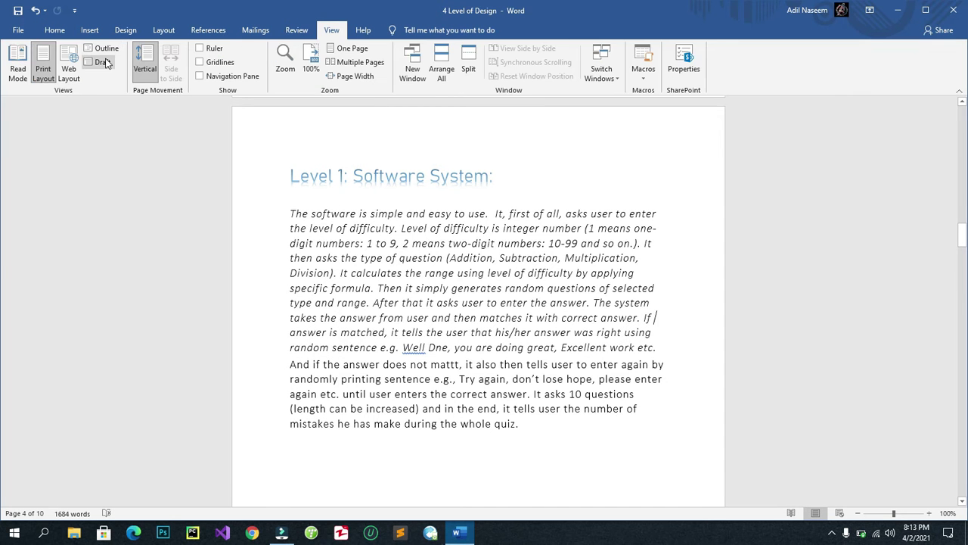
left_click(106, 62)
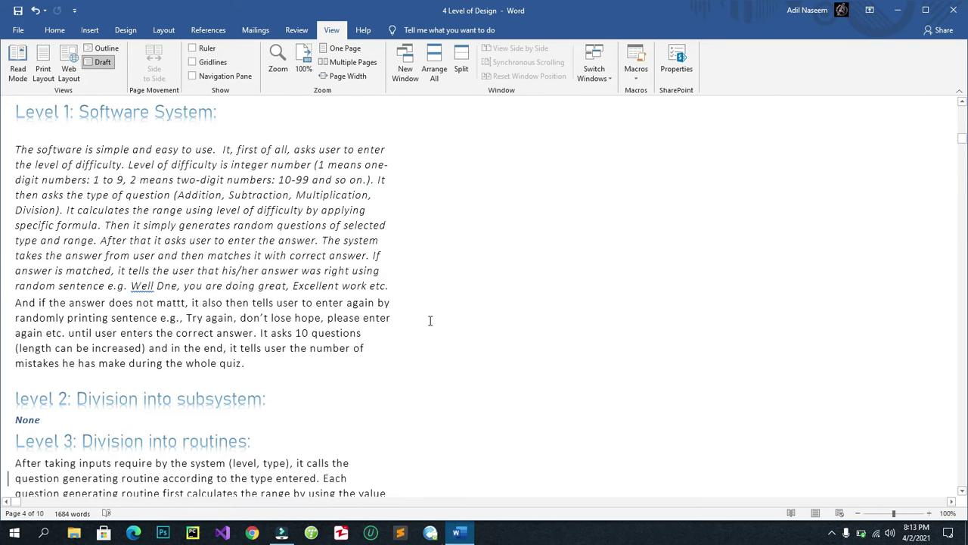
scroll(430, 321, "down", 5)
scroll(380, 316, "down", 5)
left_click(379, 316)
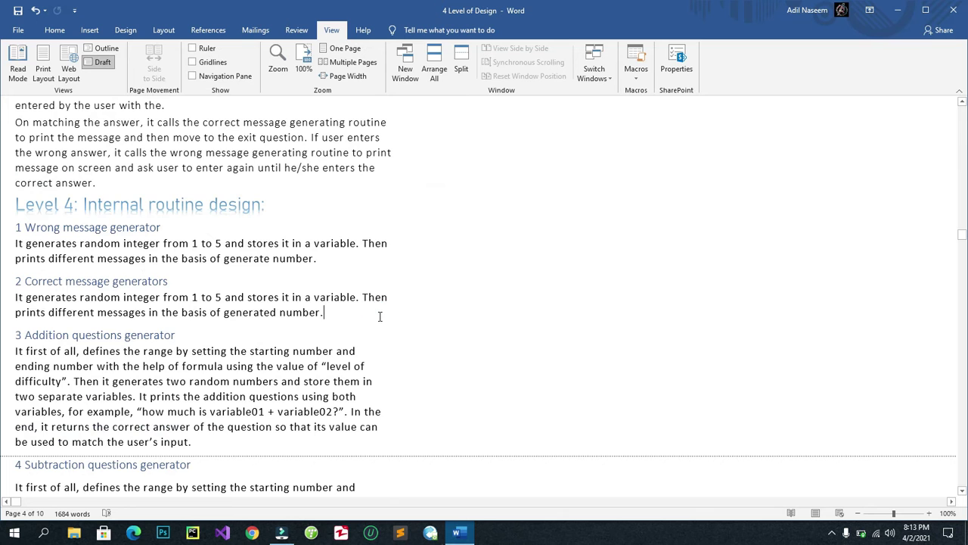
scroll(380, 316, "down", 10)
scroll(379, 316, "up", 1)
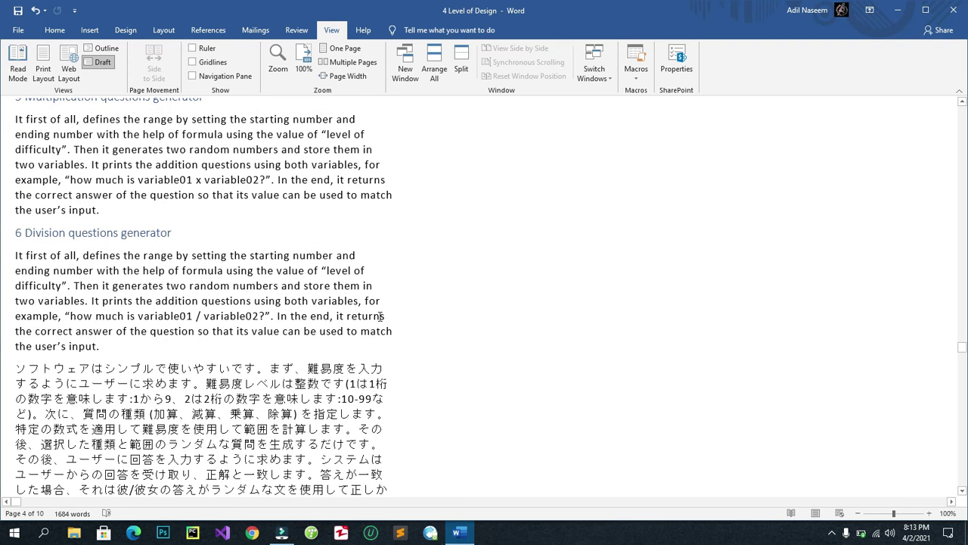
scroll(380, 316, "up", 10)
scroll(200, 347, "up", 1)
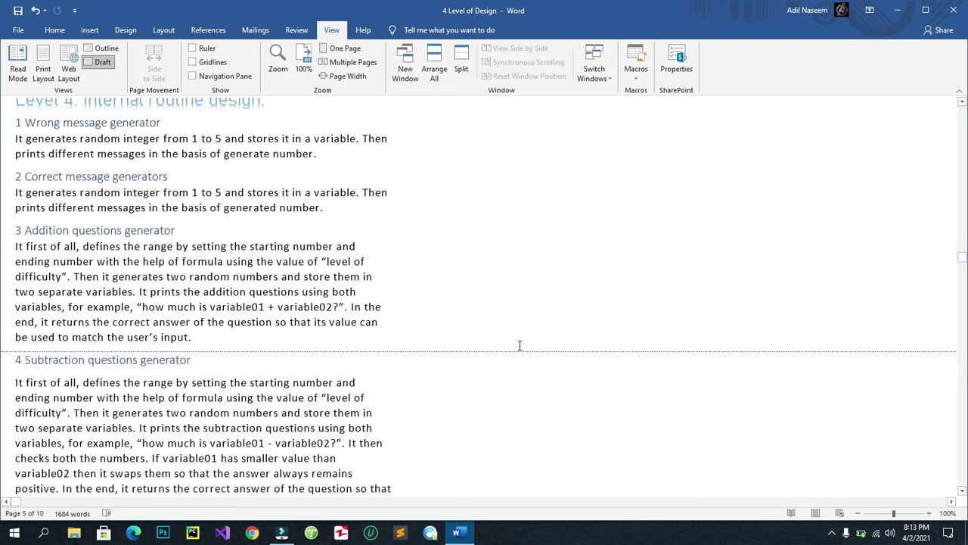
left_click(623, 342)
scroll(319, 309, "up", 8)
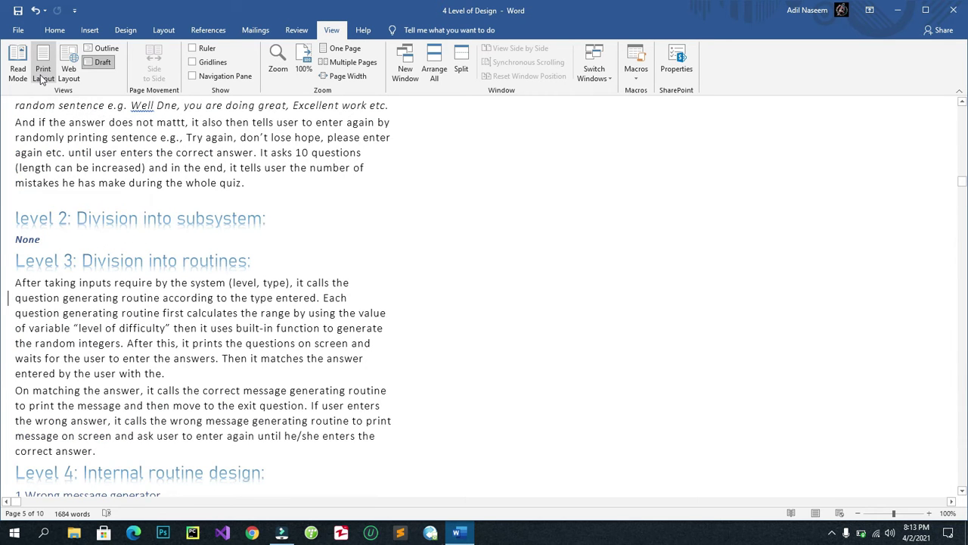
- Return to Print Layout and turn on the ruler, gridlines and navigation pane
left_click(43, 73)
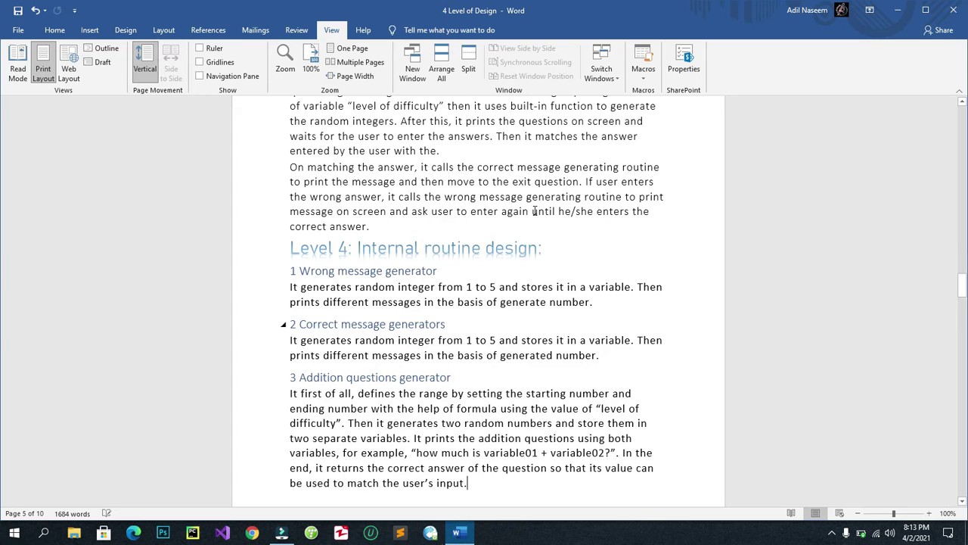
scroll(535, 211, "up", 3)
scroll(491, 189, "up", 2)
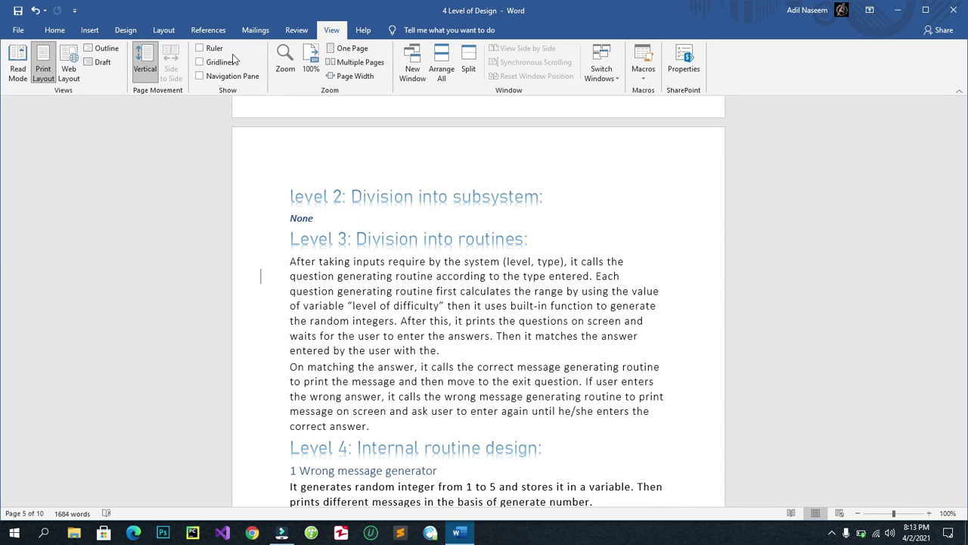
left_click(203, 48)
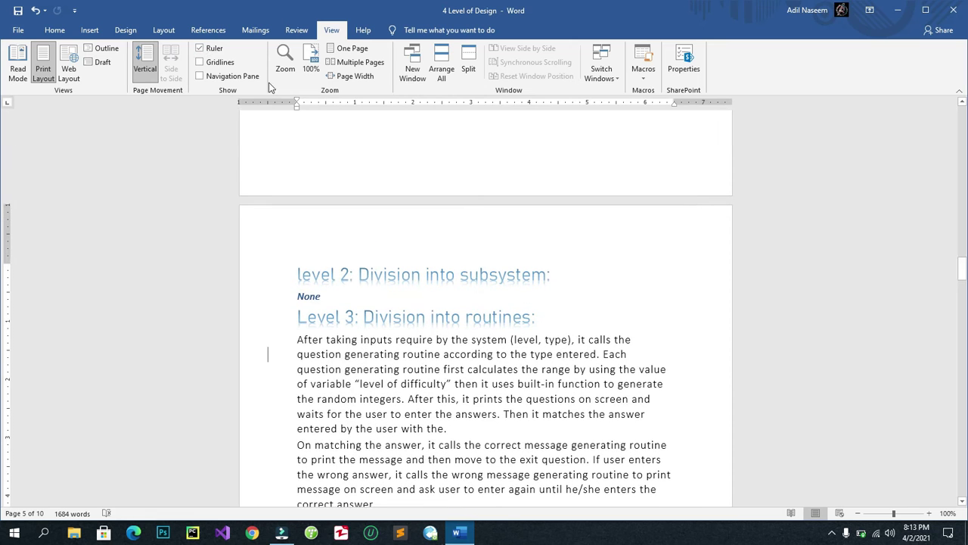
left_click(220, 62)
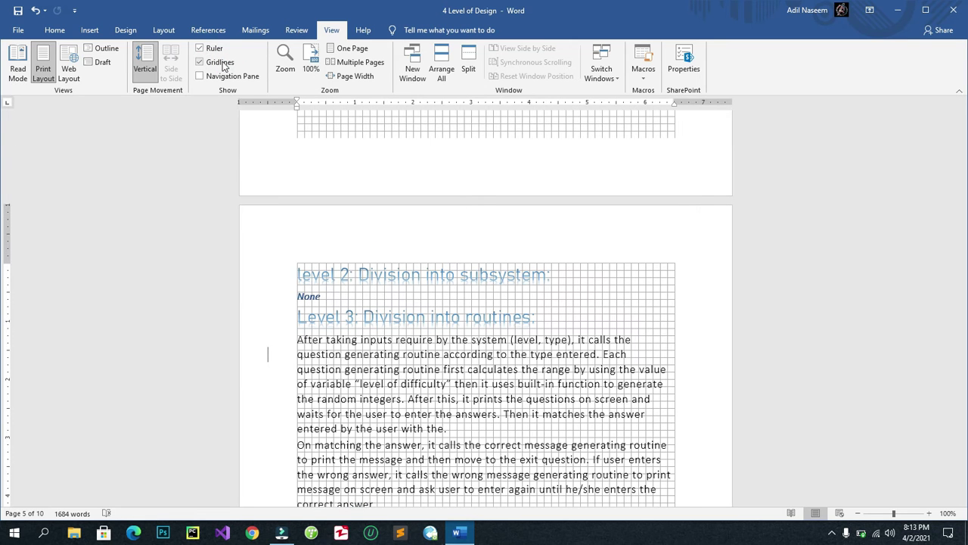
left_click(218, 77)
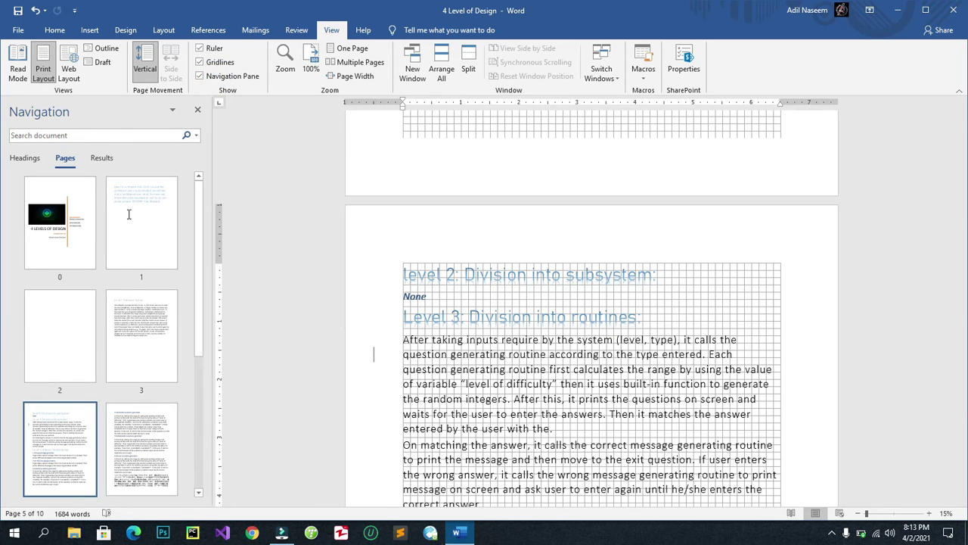
- Close the navigation pane and hide the gridlines, then return to Print Layout at 100%
scroll(129, 214, "down", 5)
scroll(173, 269, "up", 5)
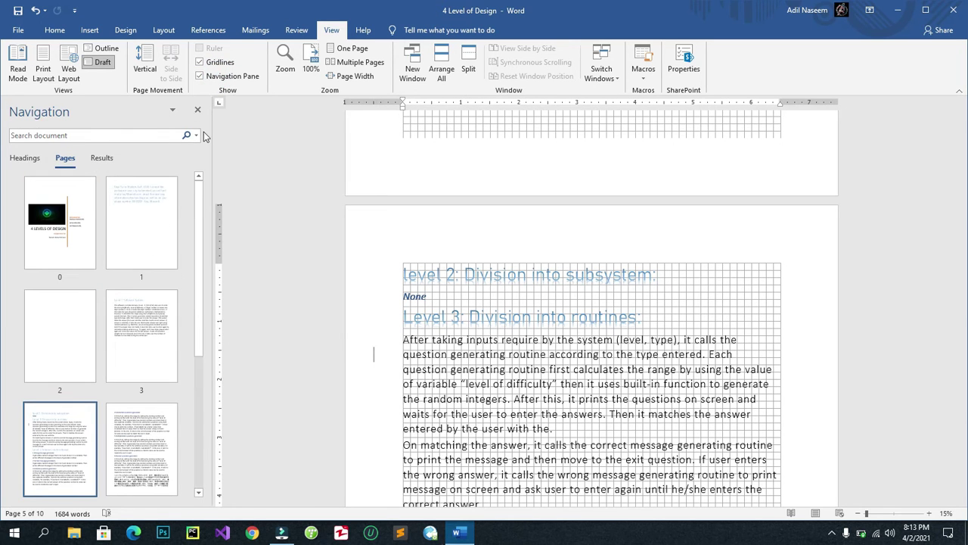
left_click(205, 78)
left_click(201, 62)
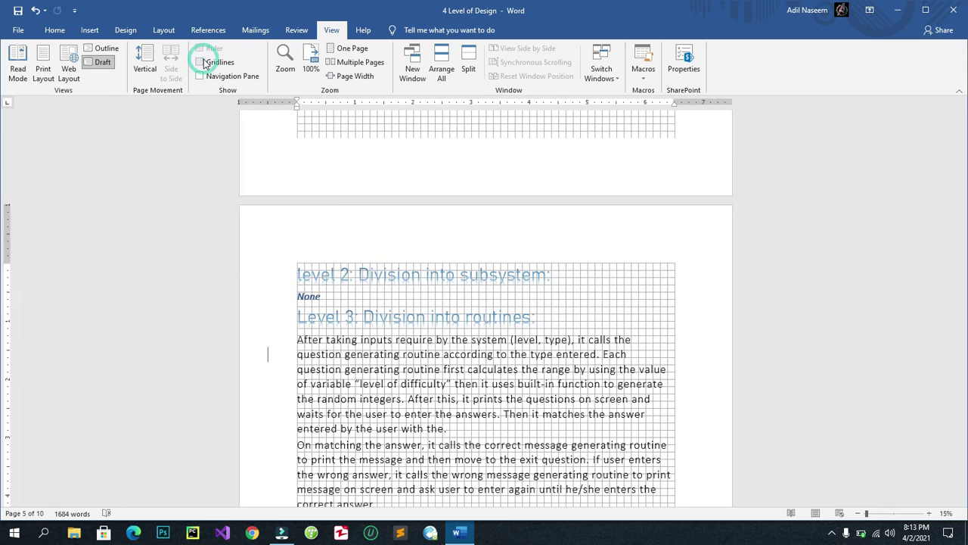
double_click(372, 197)
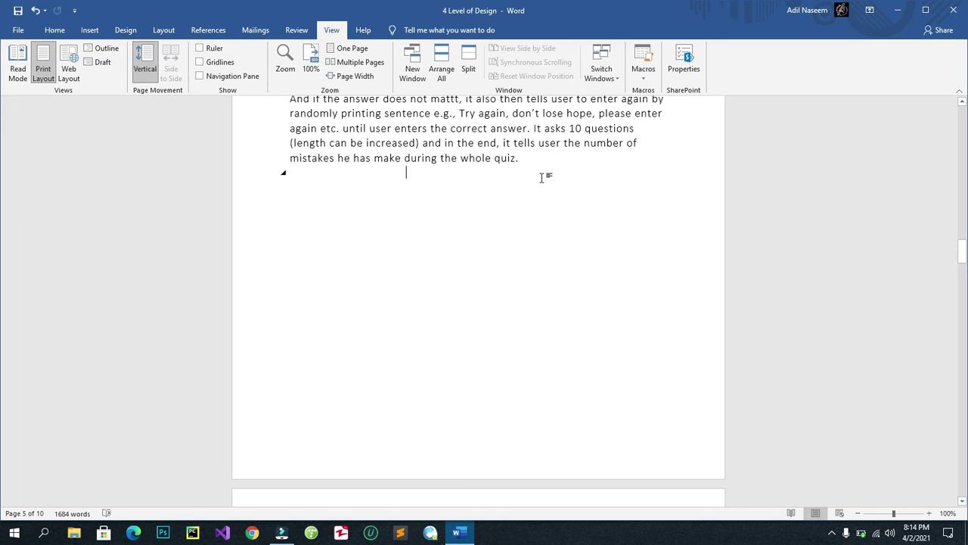
scroll(406, 207, "up", 1)
left_click(406, 211)
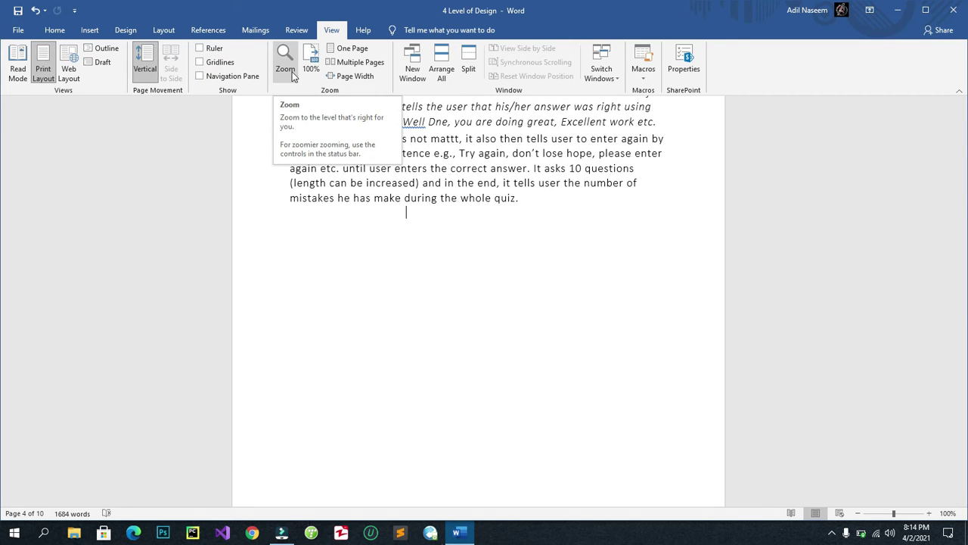
- Set the document magnification to 200% in the Zoom dialog
left_click(525, 203)
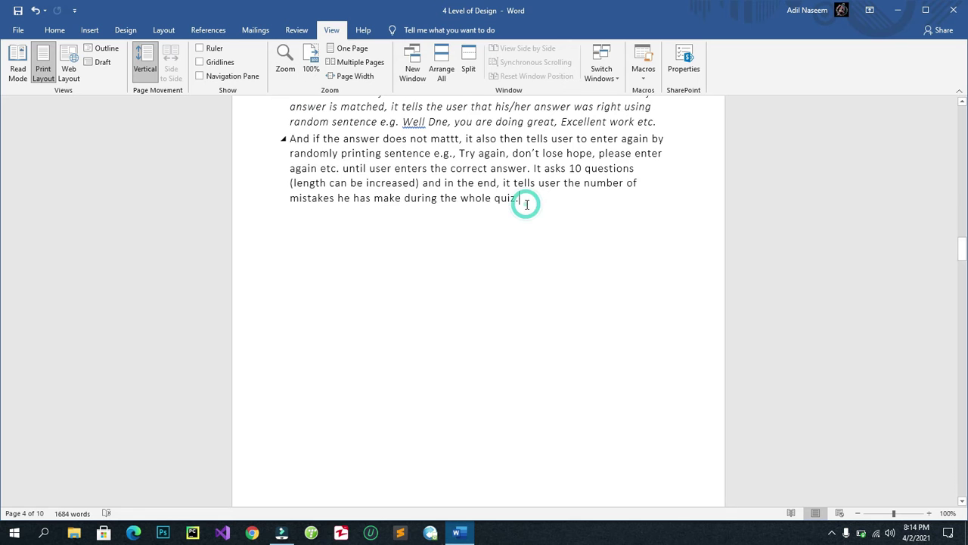
scroll(472, 204, "up", 5)
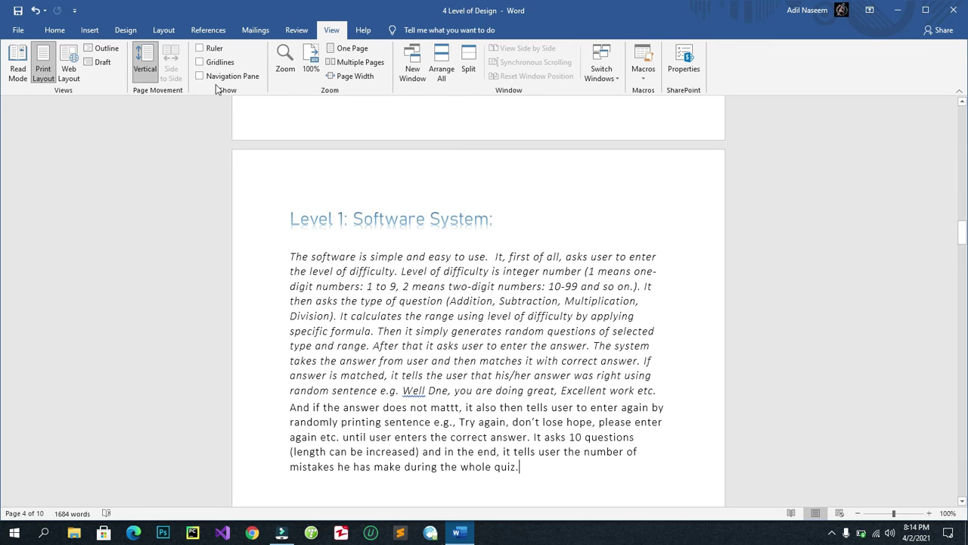
left_click(278, 63)
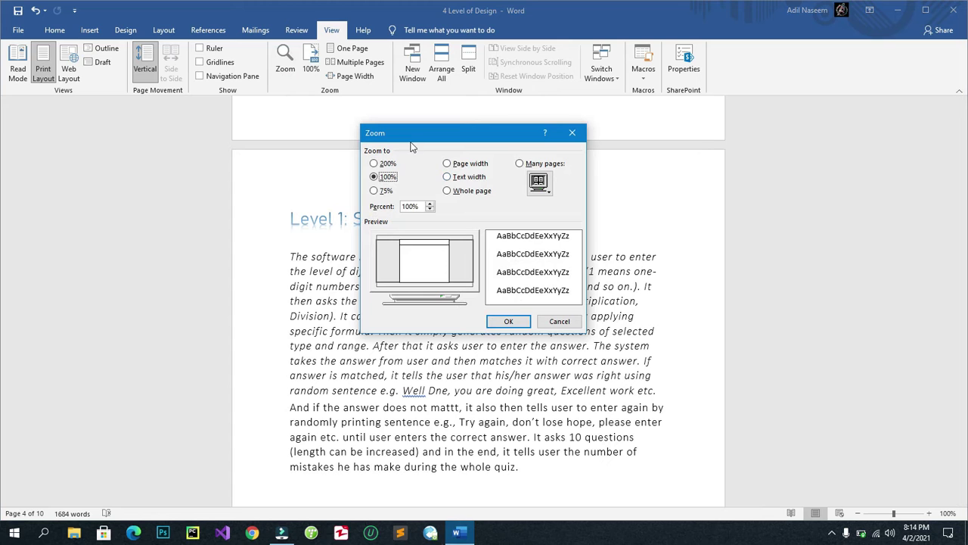
left_click_drag(413, 144, 455, 144)
left_click(427, 191)
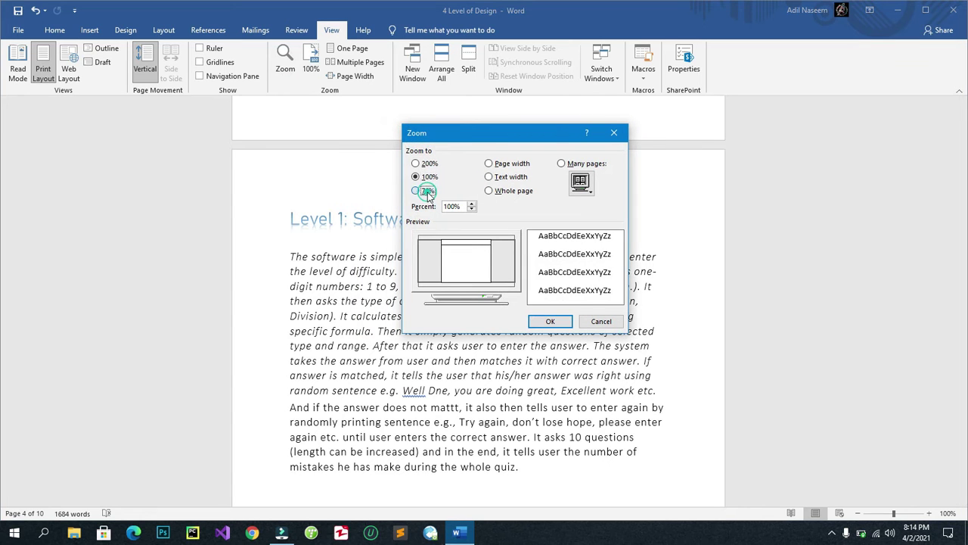
left_click(428, 164)
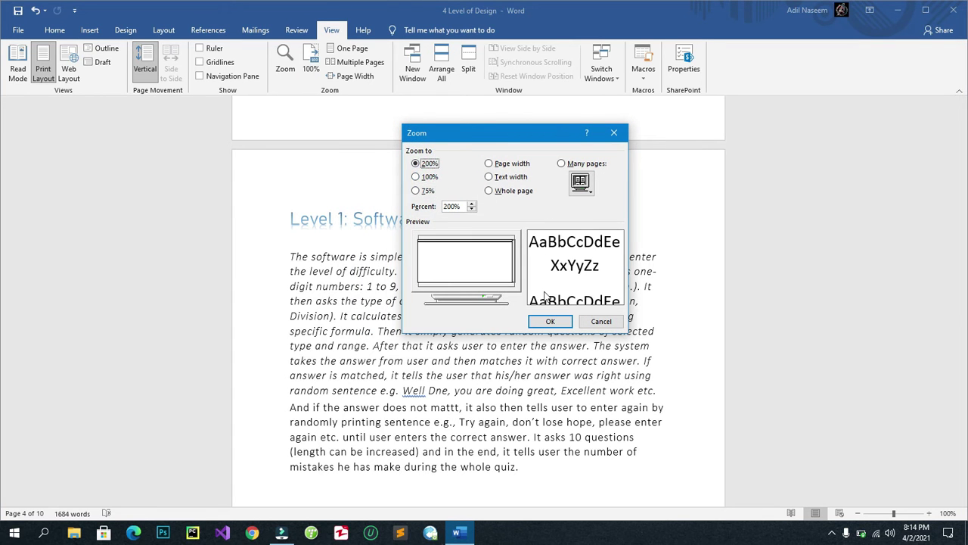
left_click(550, 322)
left_click(550, 322)
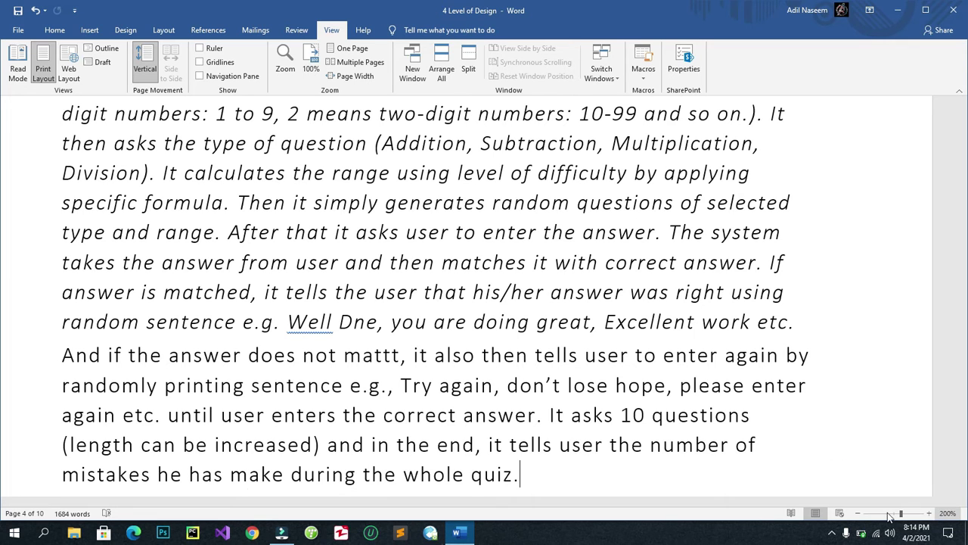
- Step the zoom down from 200% to 130% with the status bar, then up to 140%
left_click(857, 514)
left_click(858, 515)
left_click(858, 514)
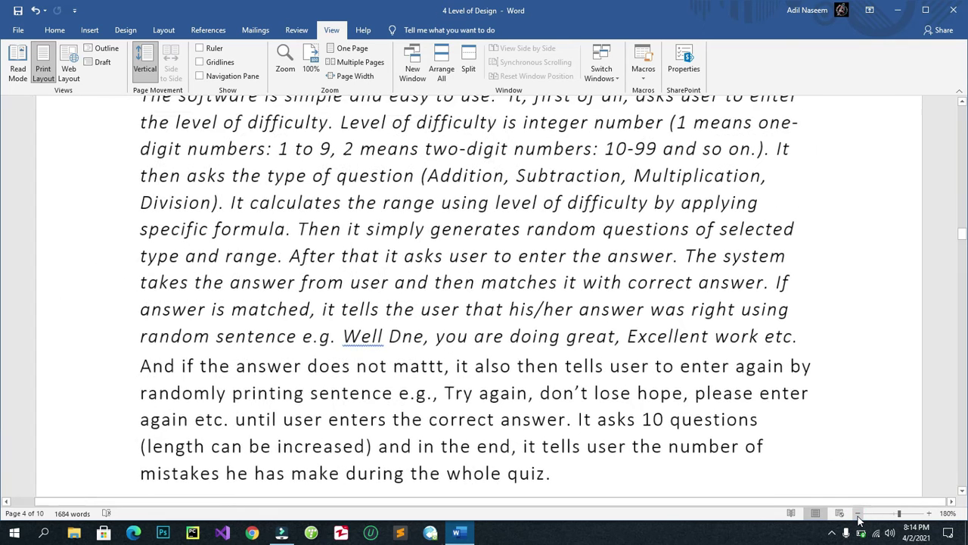
left_click(857, 514)
left_click(858, 515)
left_click(858, 514)
left_click(857, 514)
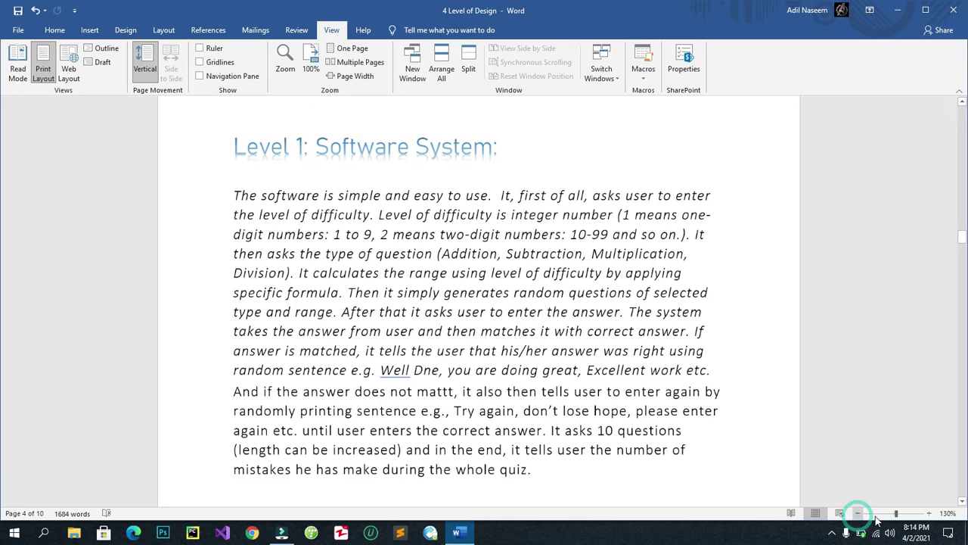
left_click(930, 514)
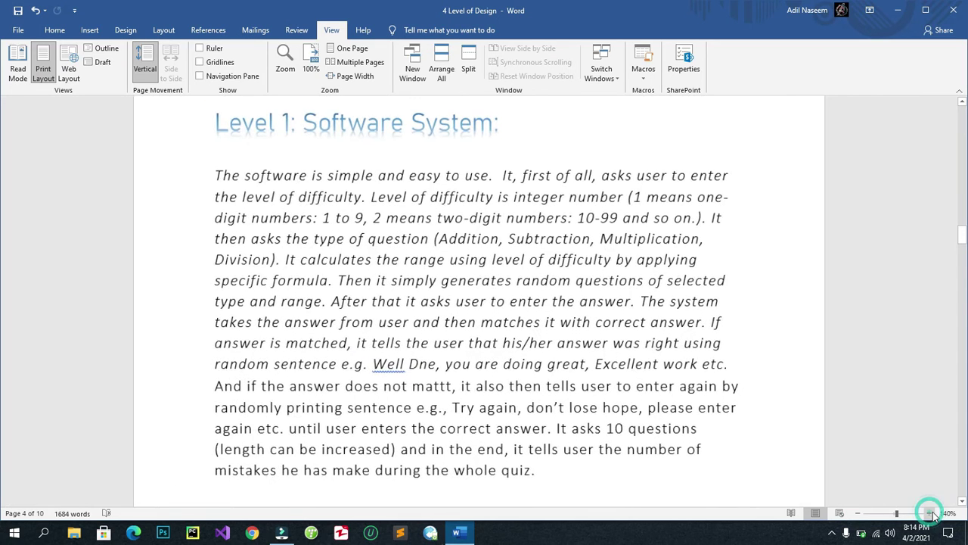
- Apply a custom 145% zoom in the Zoom dialog
left_click(947, 513)
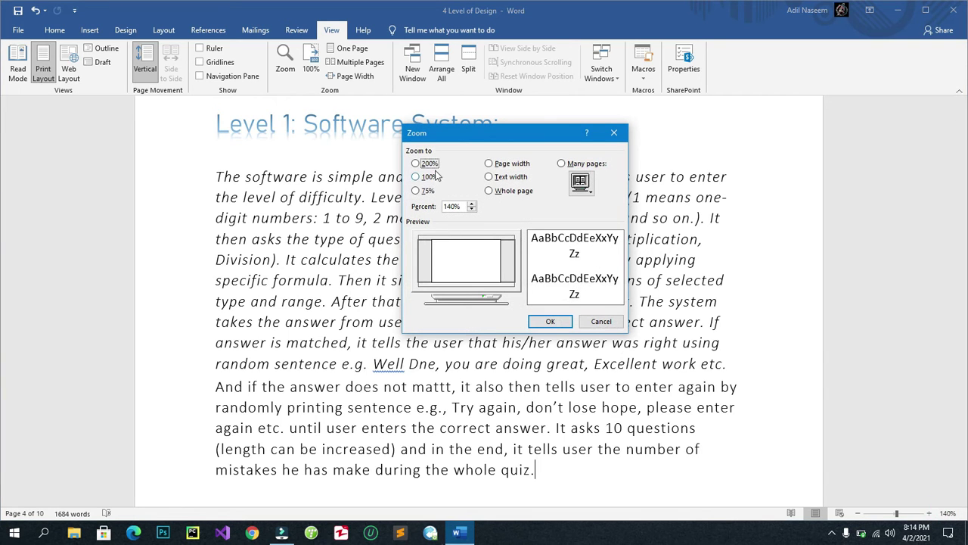
left_click(470, 204)
left_click(471, 204)
left_click(470, 204)
left_click(470, 204)
left_click(471, 204)
left_click(550, 322)
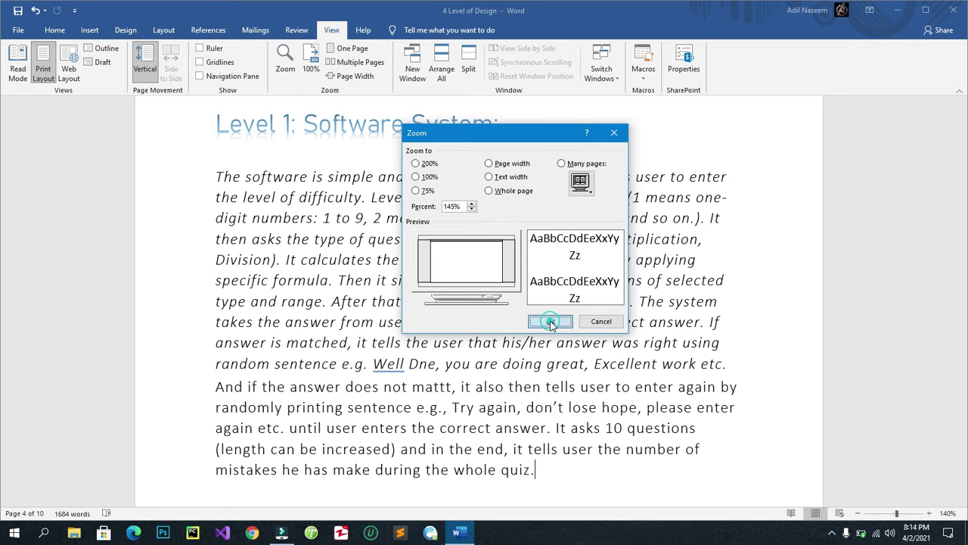
- Reduce the zoom step by step toward 90% and scroll back up the Level 1 page
left_click(858, 515)
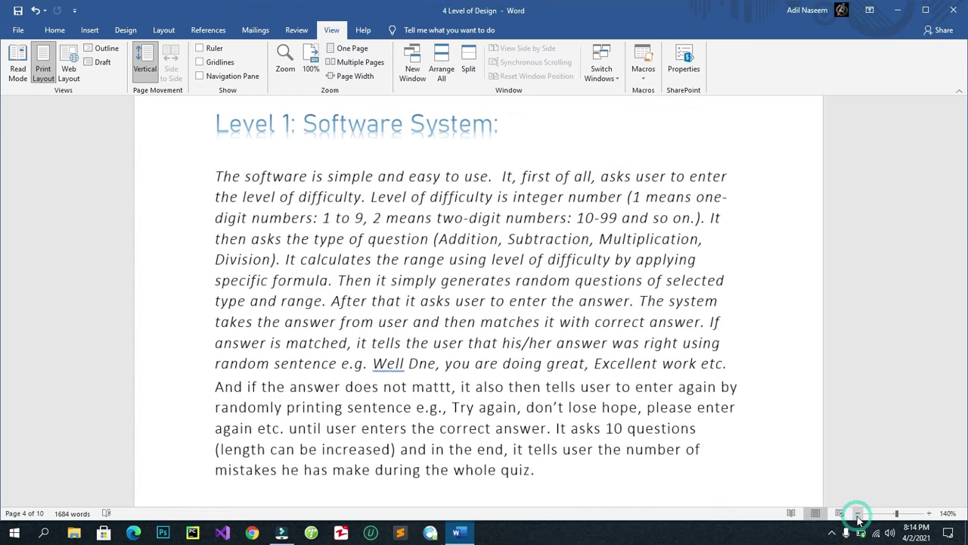
left_click(858, 514)
left_click(858, 514)
left_click(857, 514)
left_click(858, 514)
left_click(857, 514)
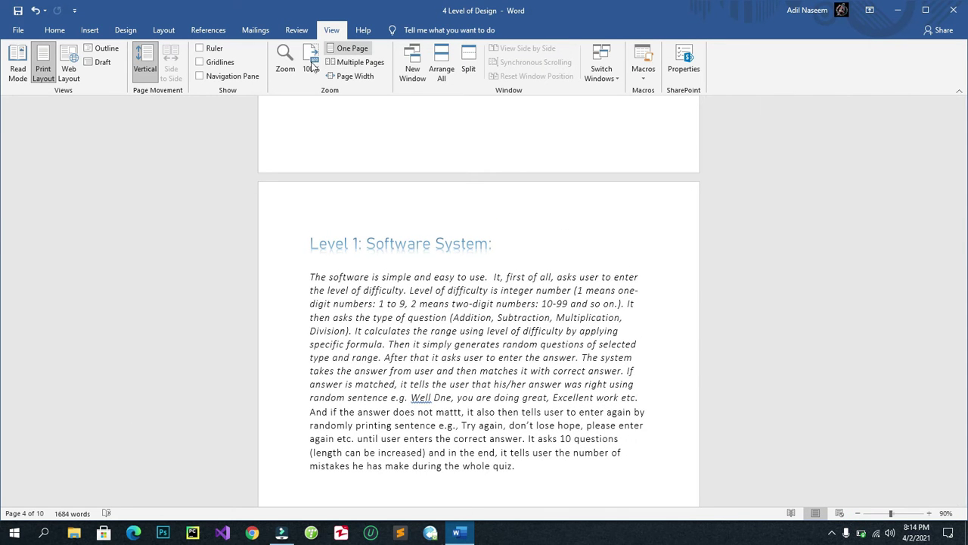
left_click(549, 330)
scroll(549, 333, "up", 3)
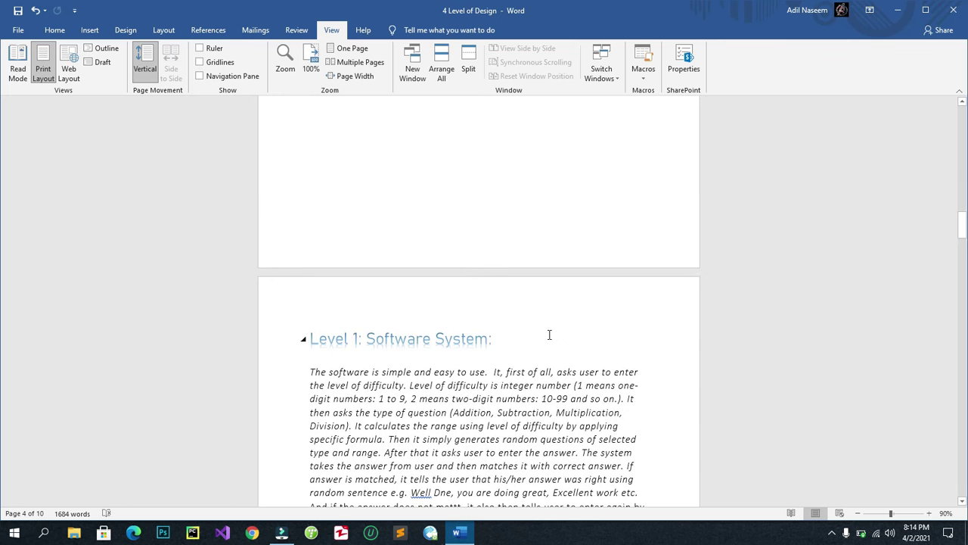
scroll(383, 144, "down", 3, "ctrl")
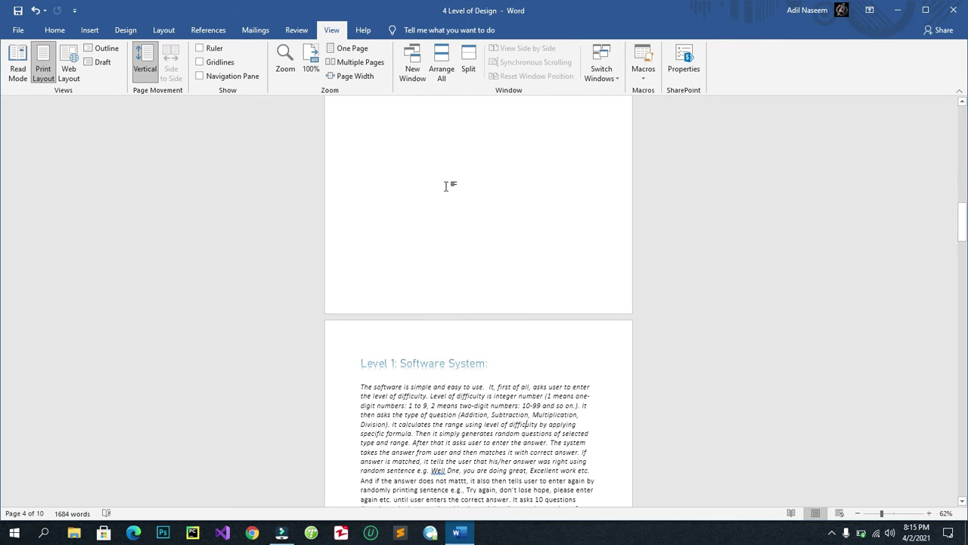
scroll(446, 186, "up", 2, "ctrl")
scroll(446, 186, "up", 2, "ctrl")
scroll(446, 186, "up", 1, "ctrl")
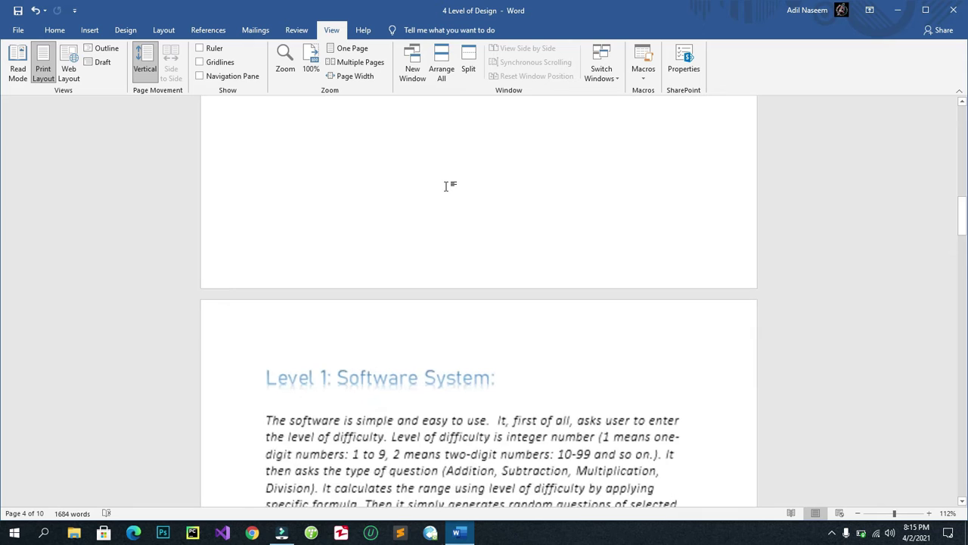
scroll(408, 144, "up", 4)
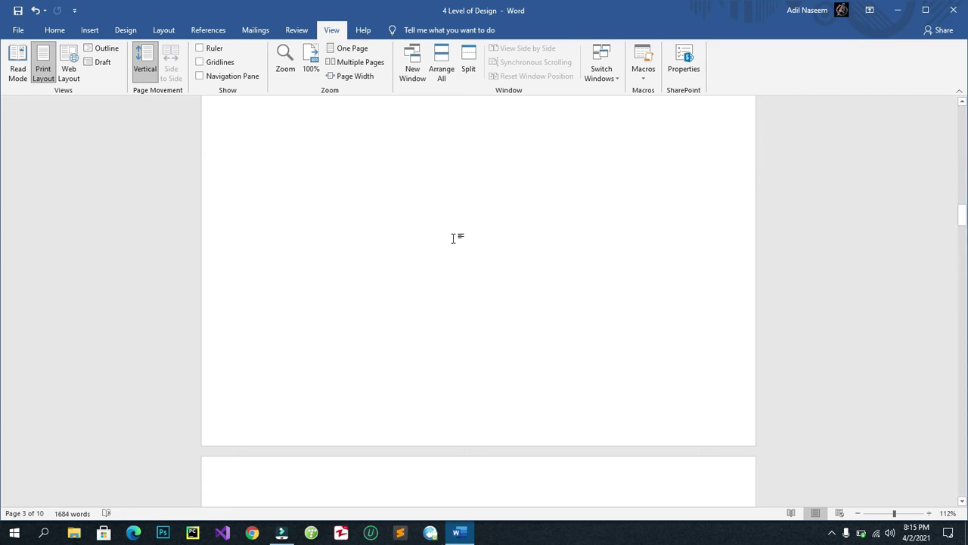
scroll(452, 238, "up", 2)
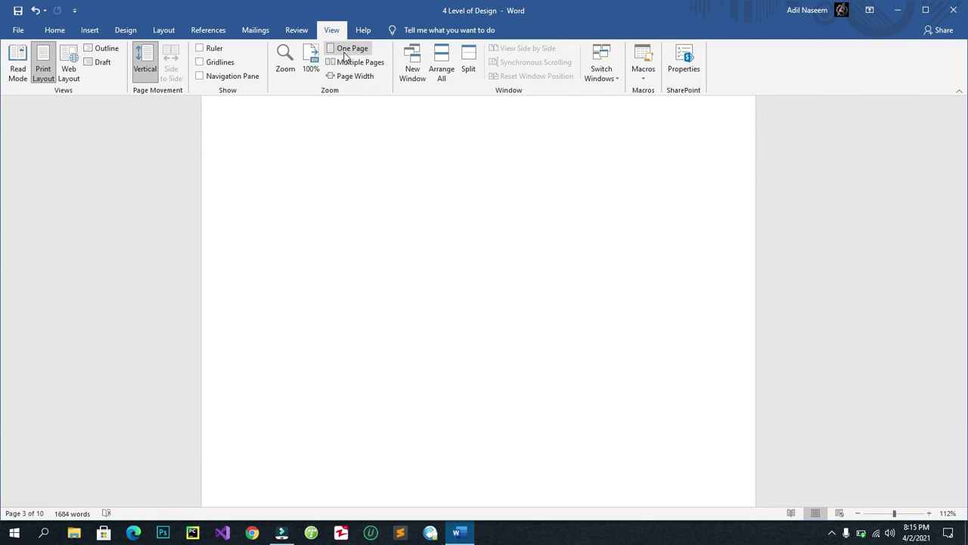
- View the report as One Page, then as Multiple Pages side by side
left_click(345, 50)
scroll(544, 297, "down", 5)
scroll(545, 296, "down", 2)
left_click(513, 303)
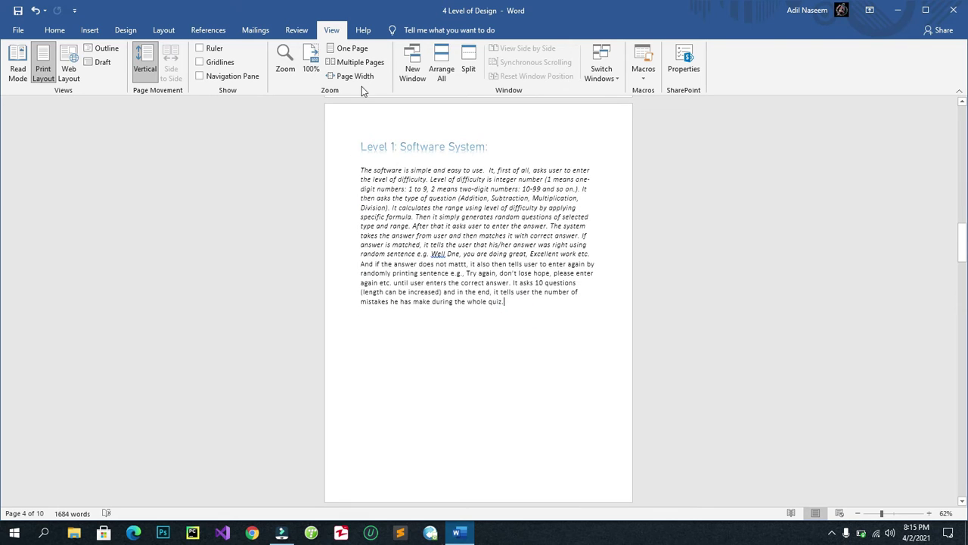
left_click(358, 63)
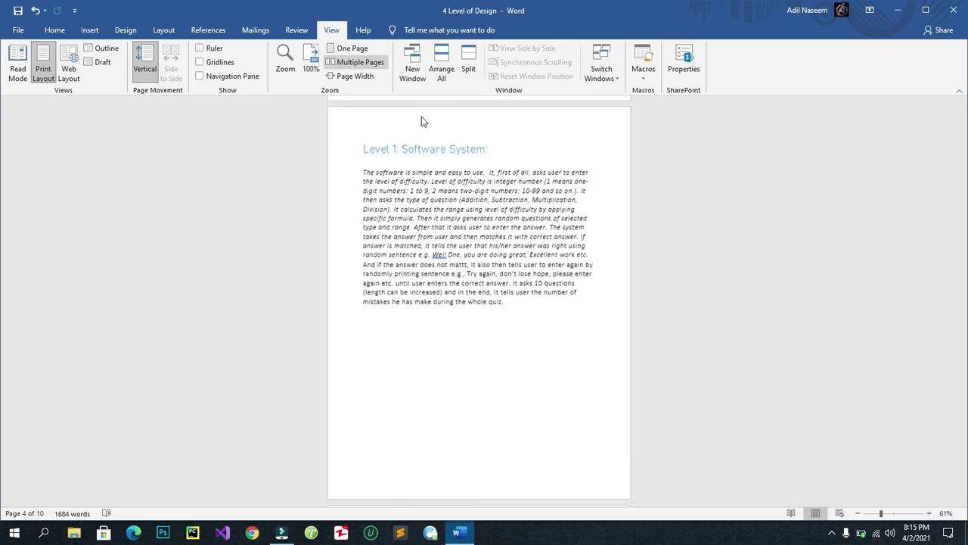
scroll(469, 276, "down", 3)
scroll(387, 189, "up", 4)
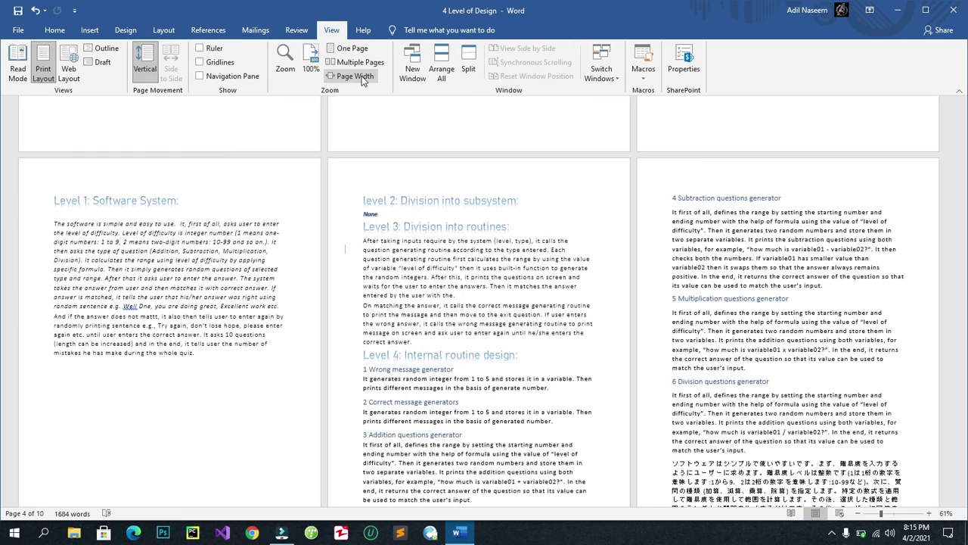
- Fit the report to page width, return to 100%, and open a new window of it
left_click(356, 76)
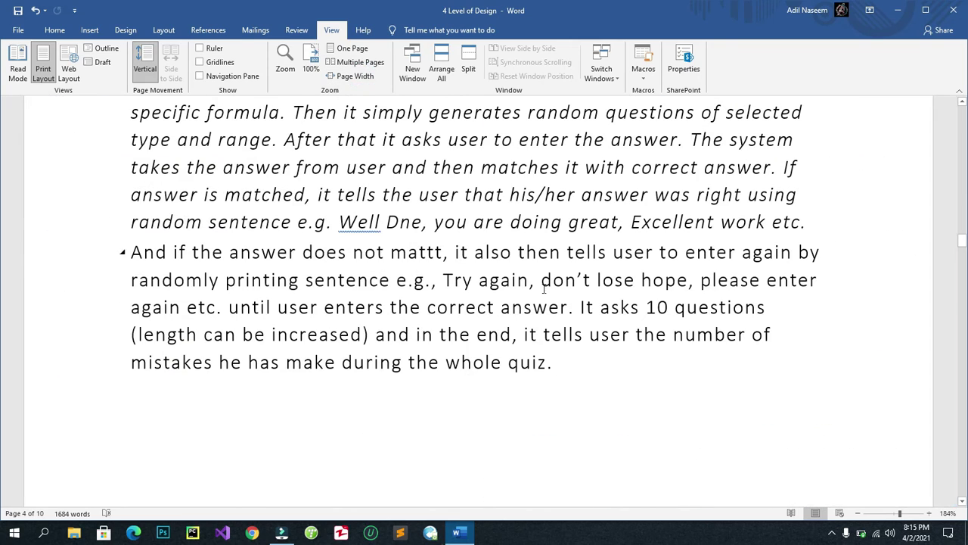
scroll(745, 282, "up", 5)
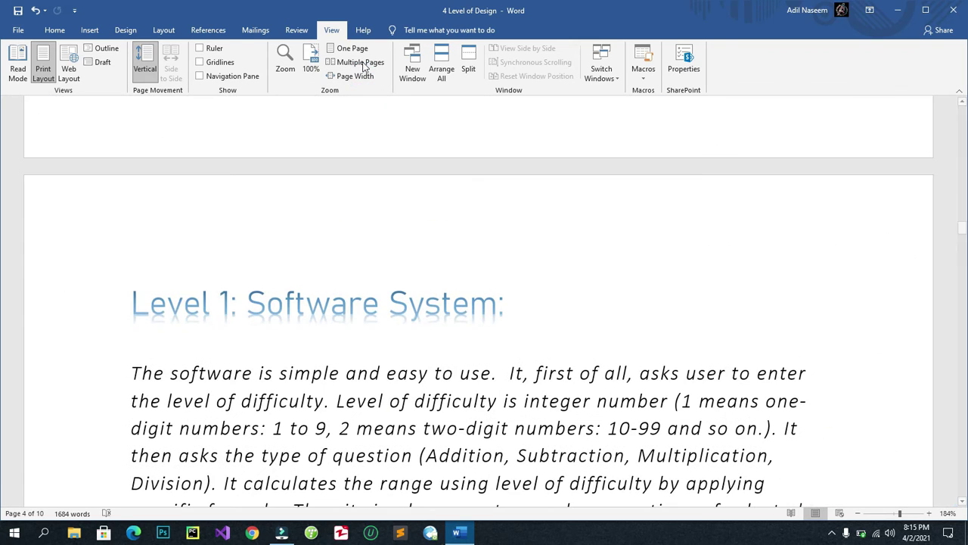
left_click(311, 67)
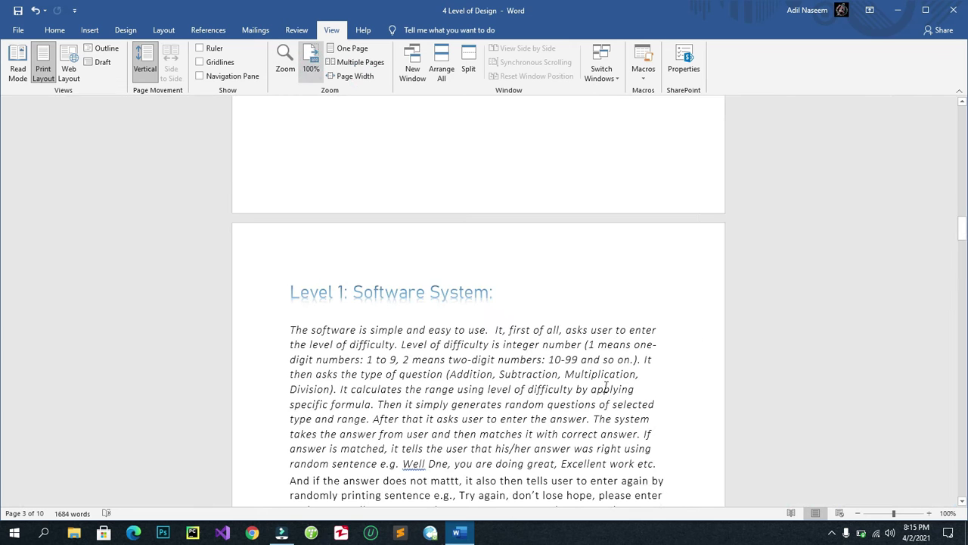
scroll(610, 401, "down", 3)
scroll(610, 401, "down", 3)
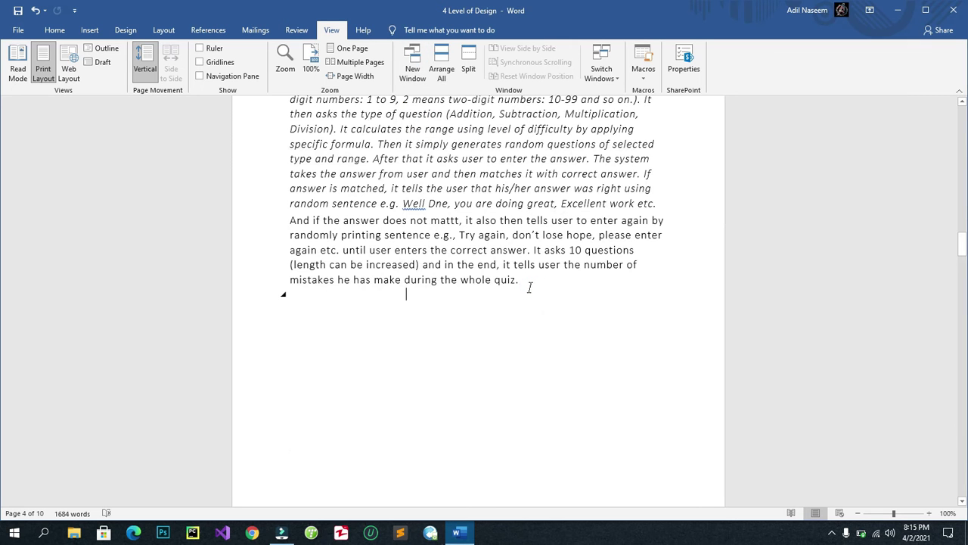
scroll(522, 291, "up", 5)
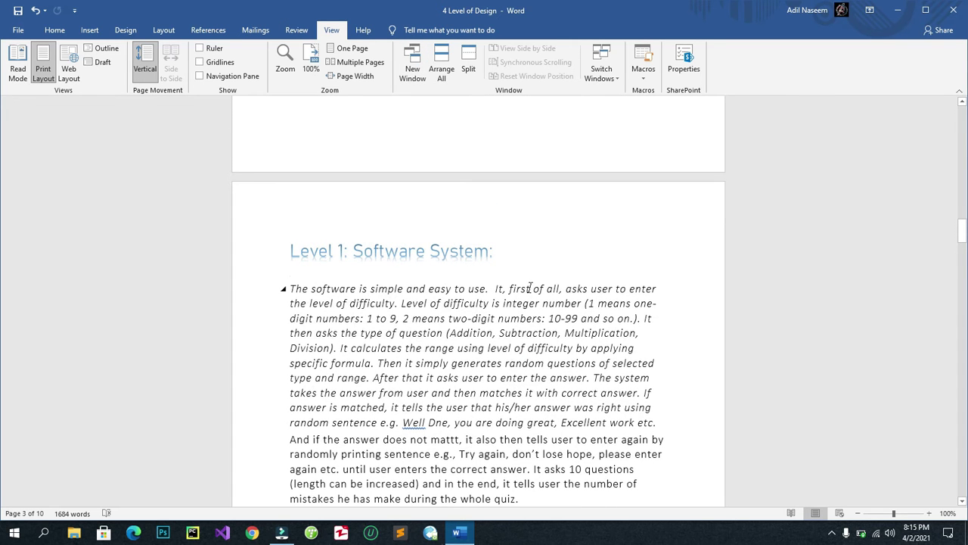
left_click(412, 60)
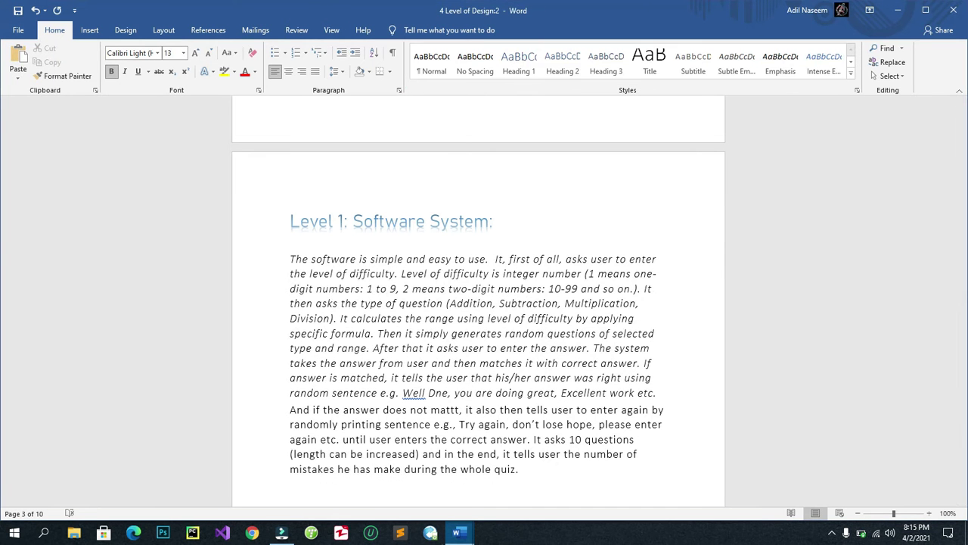
- Open a third window of the report, then return to the first window
left_click(417, 468)
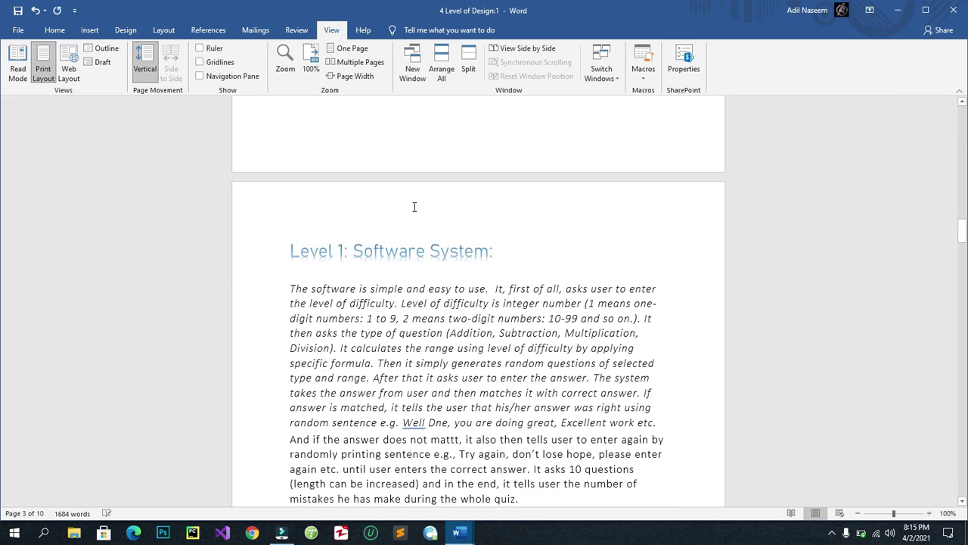
left_click(412, 70)
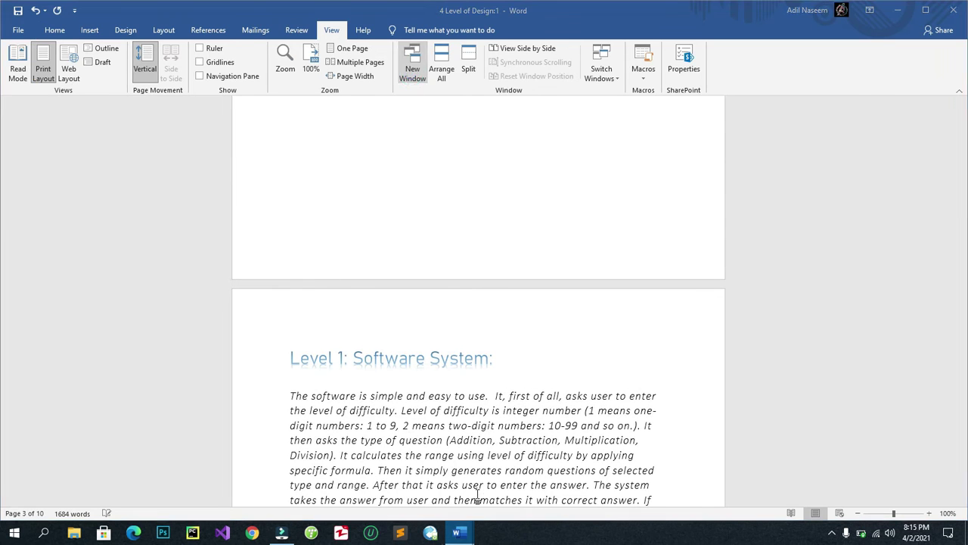
mouse_move(457, 533)
mouse_move(328, 476)
left_click(359, 467)
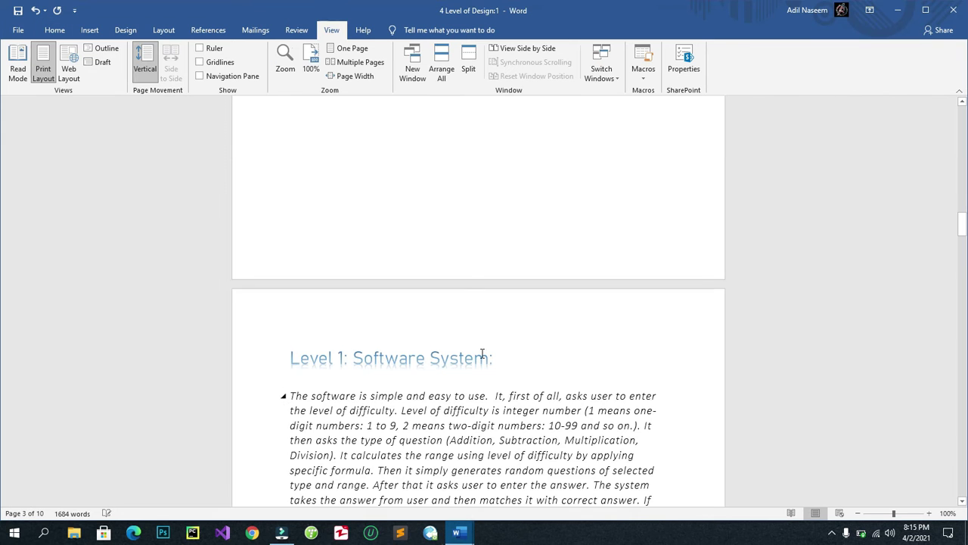
scroll(485, 367, "down", 5)
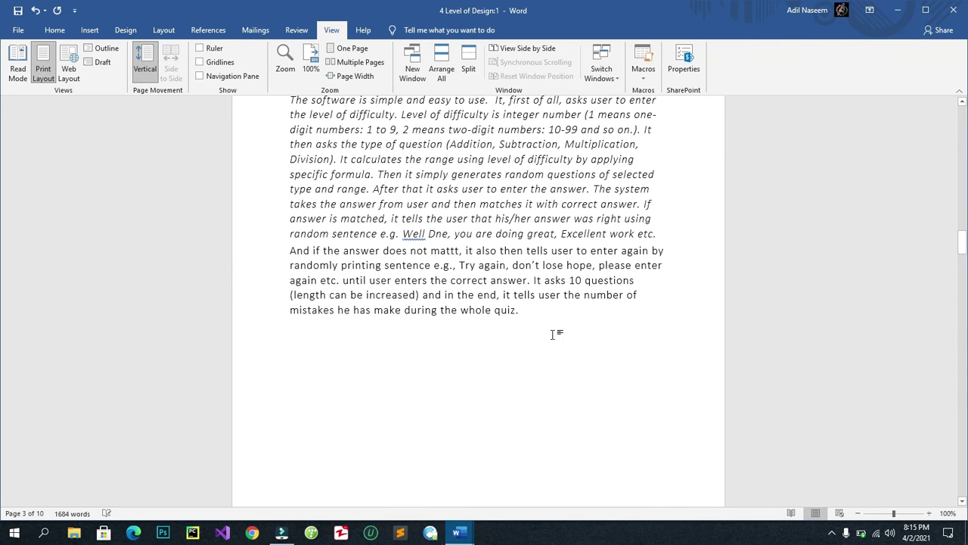
- Delete the blank space and the word 'quiz' from the Level 1 paragraph, then switch to window 2
key("Delete")
key("Delete")
key("Delete")
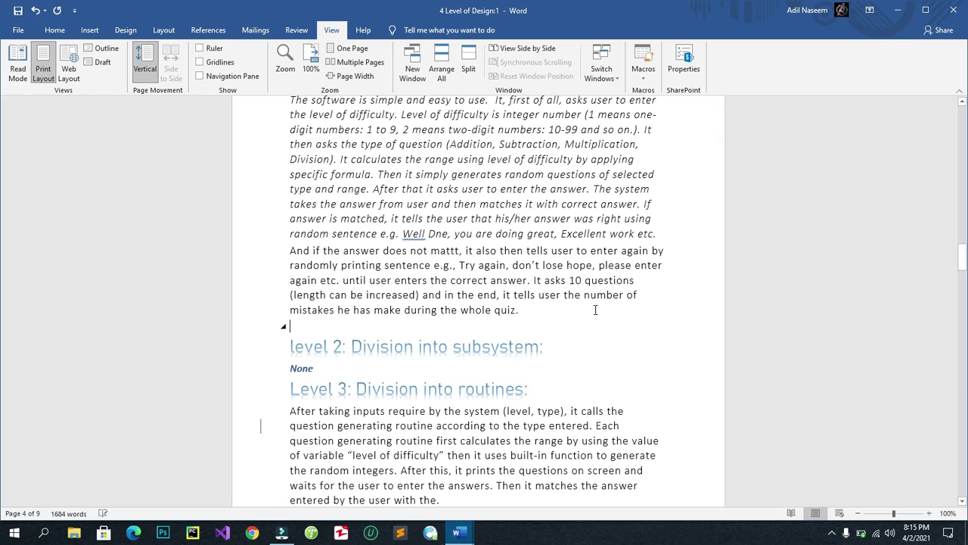
scroll(565, 312, "up", 1)
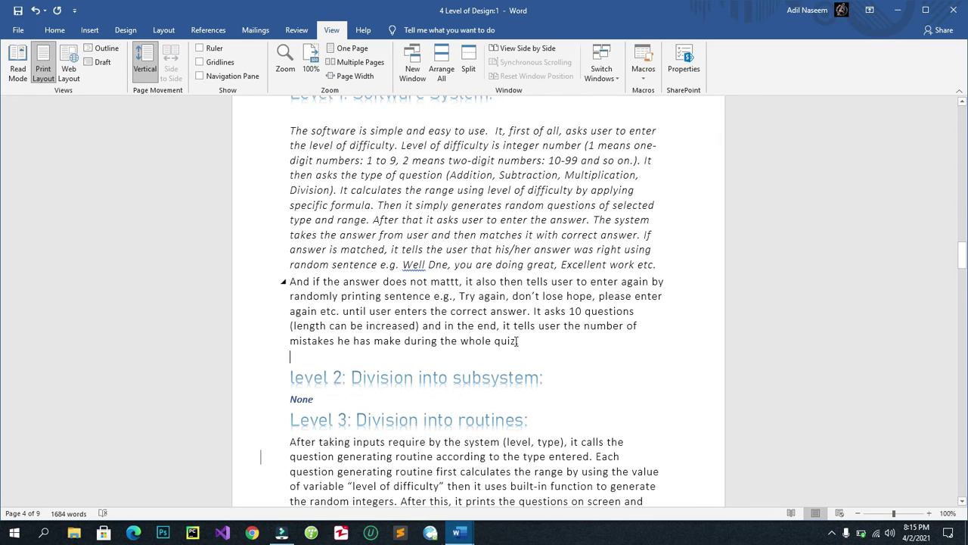
double_click(515, 341)
key("BackSpace")
mouse_move(456, 533)
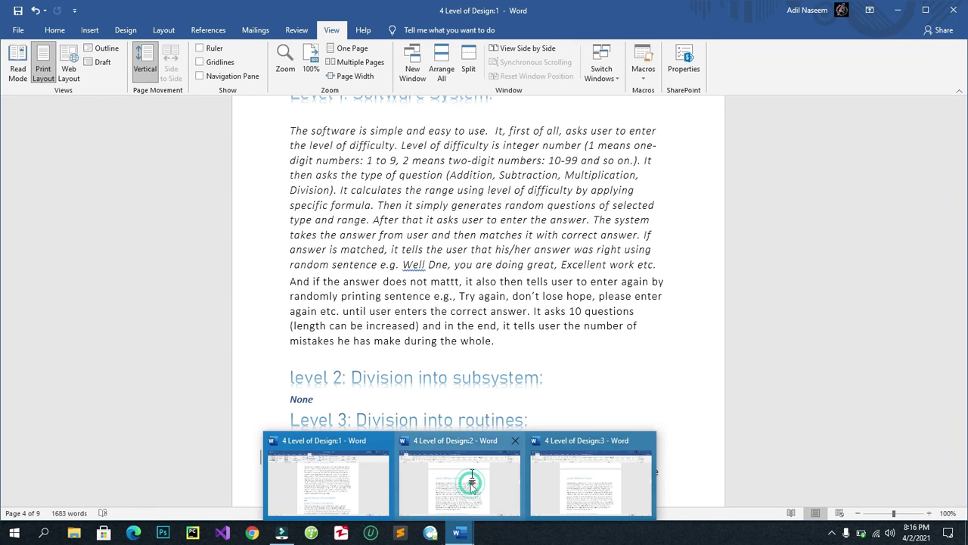
left_click(471, 482)
left_click(496, 418)
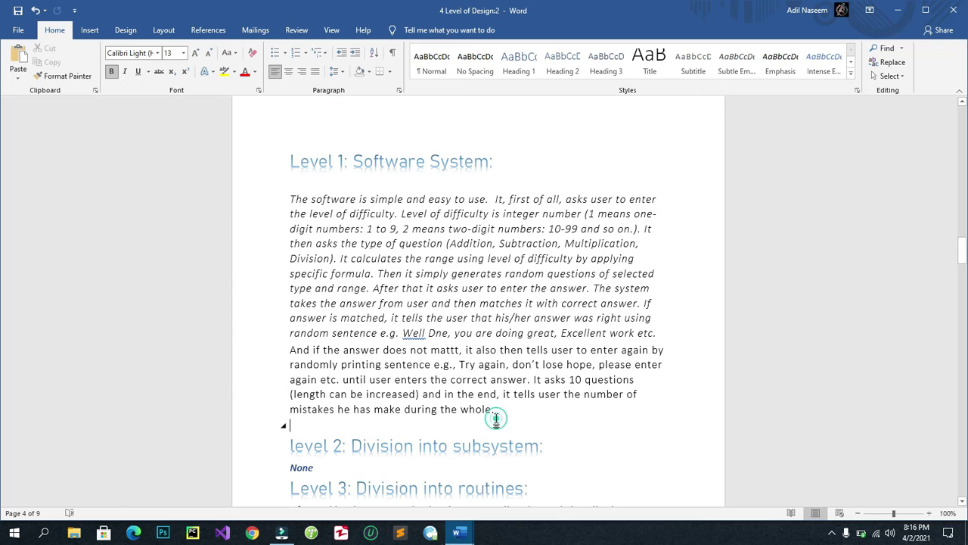
- In window 3, make 'easy to use' bold at 18 pt, then switch to the first window
mouse_move(456, 532)
left_click(585, 454)
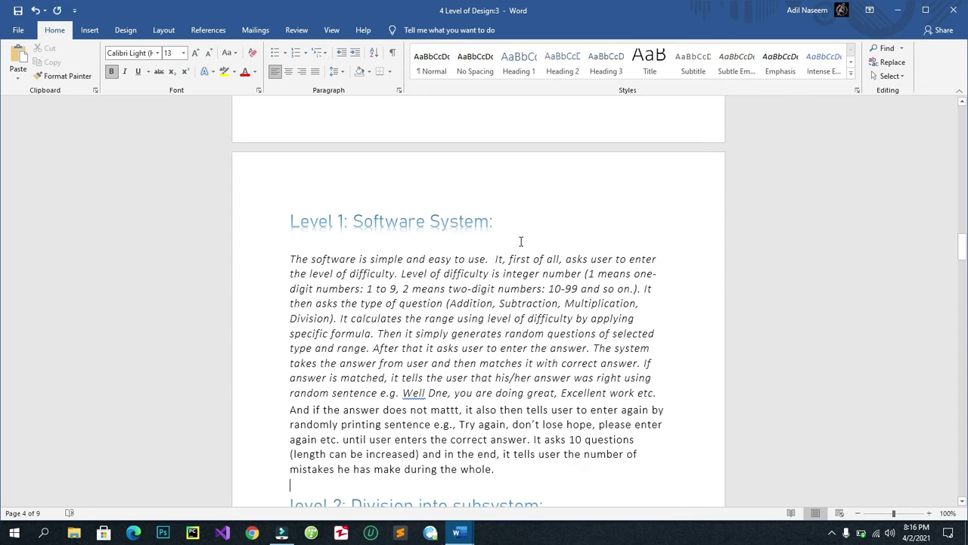
scroll(458, 224, "down", 1)
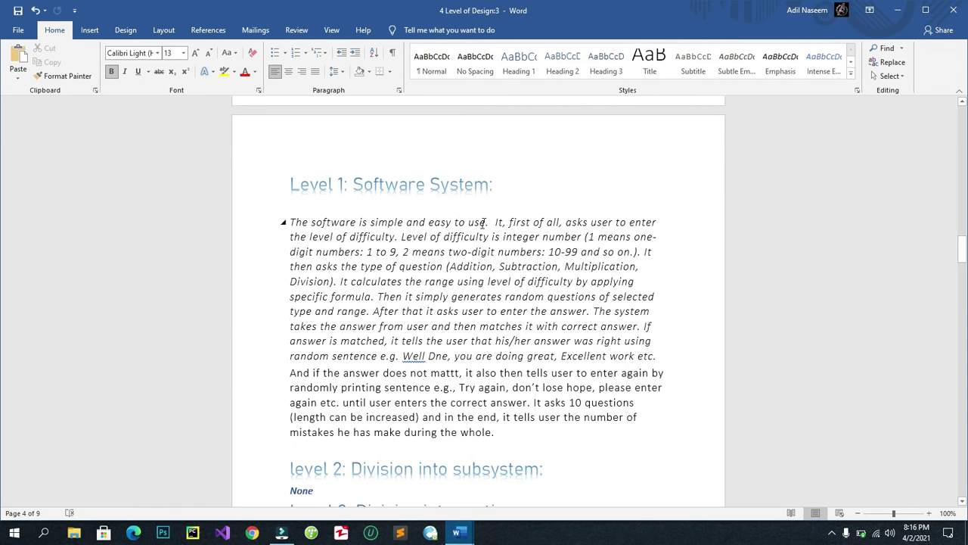
left_click_drag(486, 222, 436, 226)
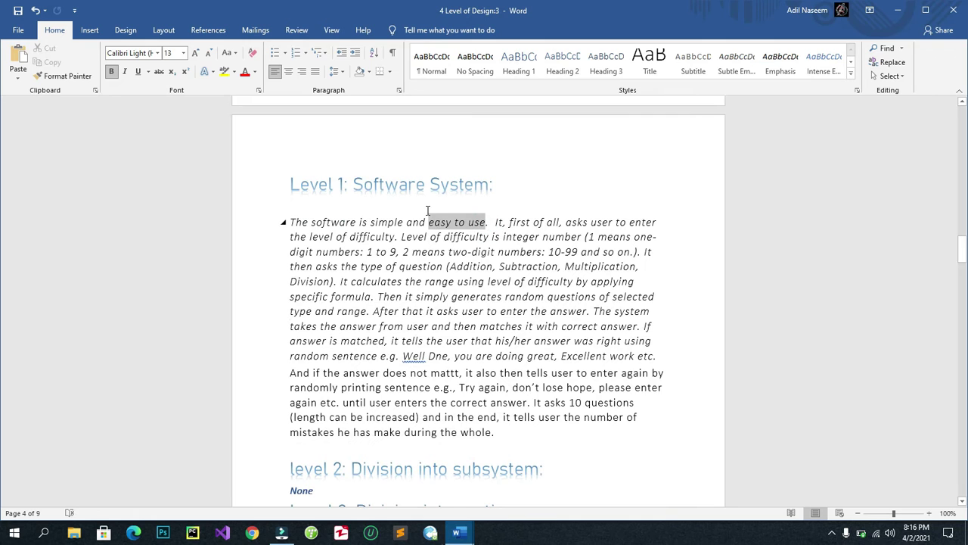
left_click(112, 72)
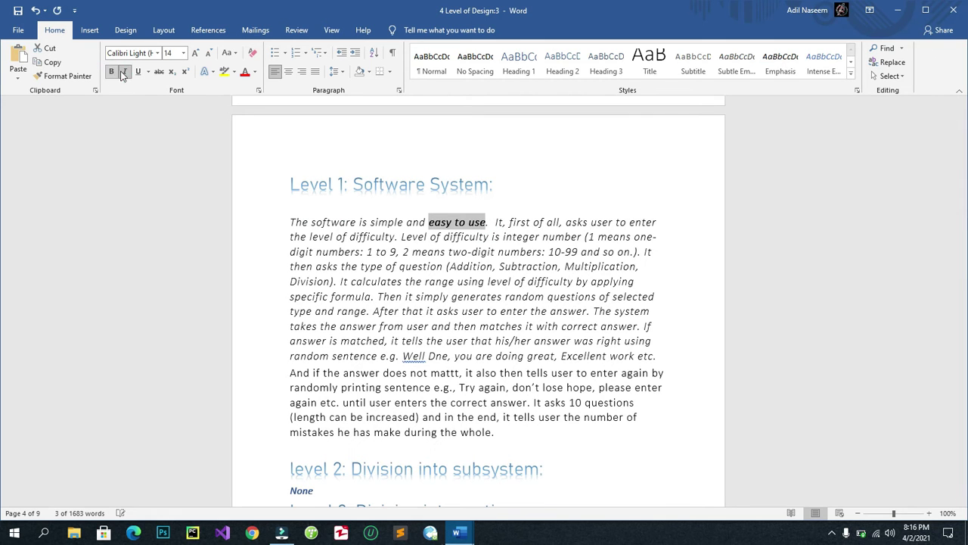
left_click(195, 53)
left_click(195, 53)
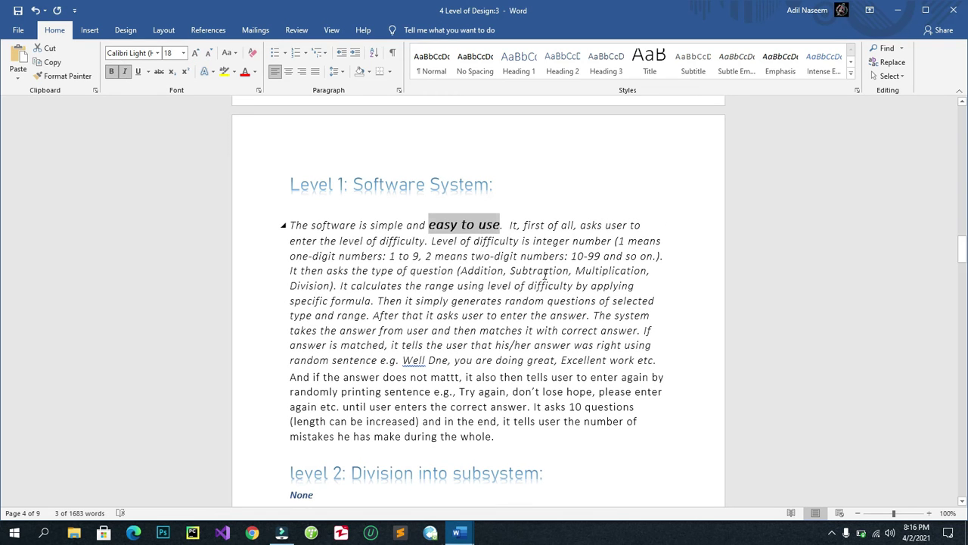
left_click(544, 273)
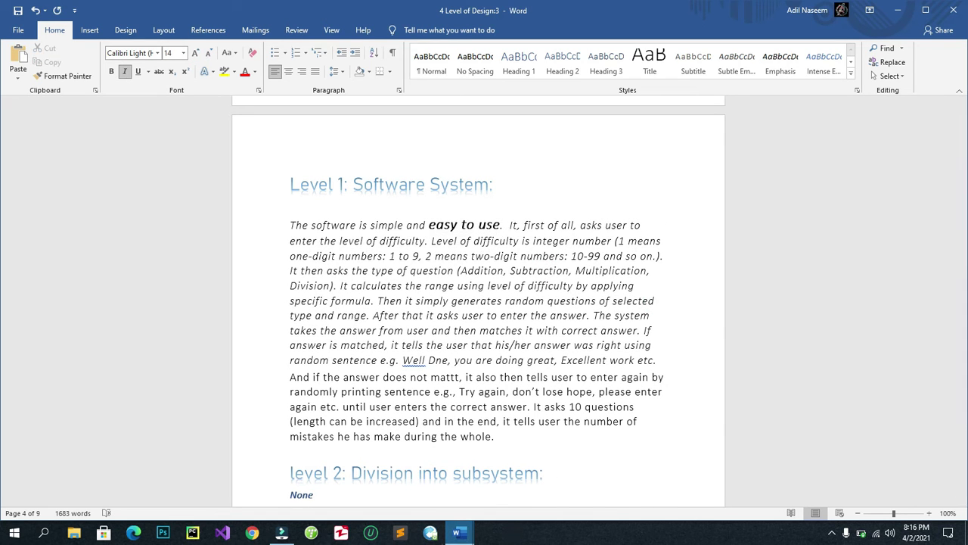
left_click(590, 505)
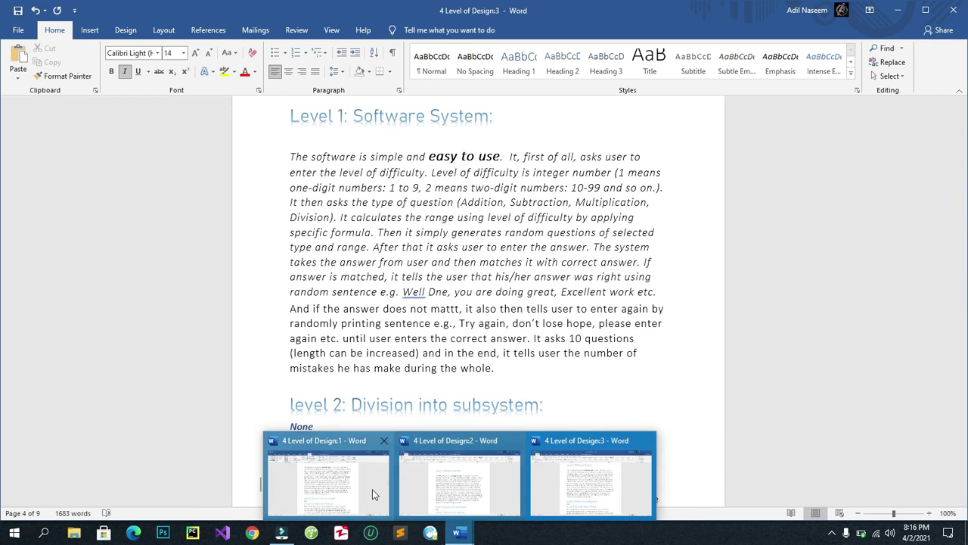
left_click(371, 494)
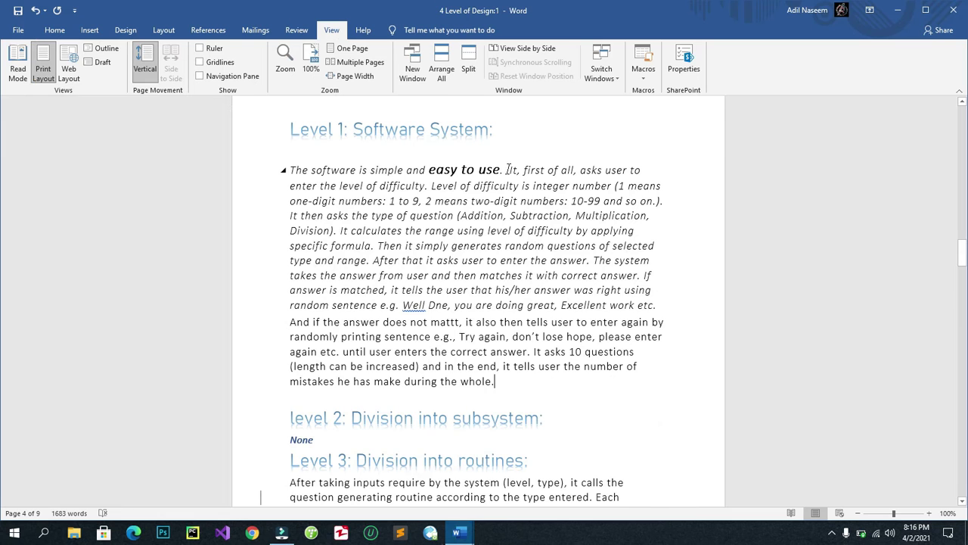
- Tile the report's three windows one above another and adjust the middle window's height
scroll(509, 170, "up", 3)
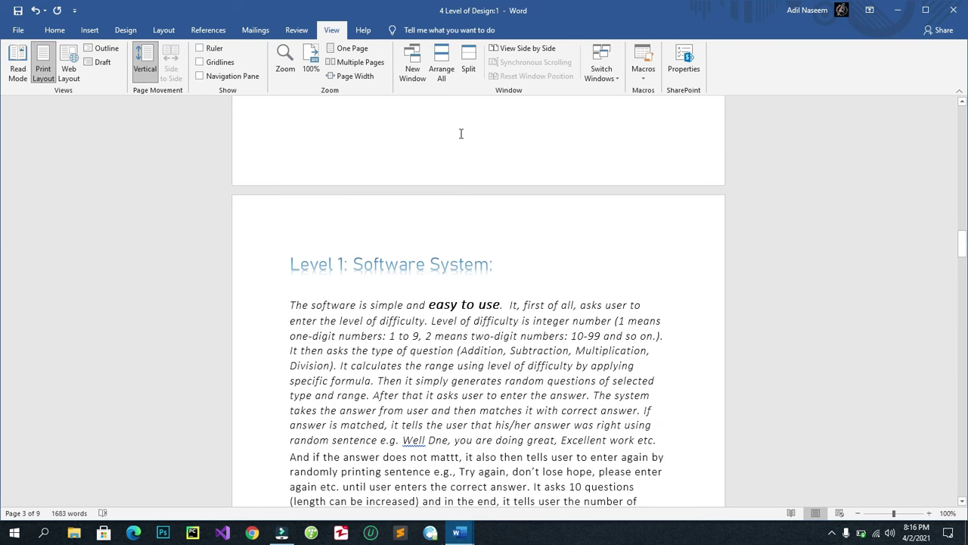
left_click(442, 72)
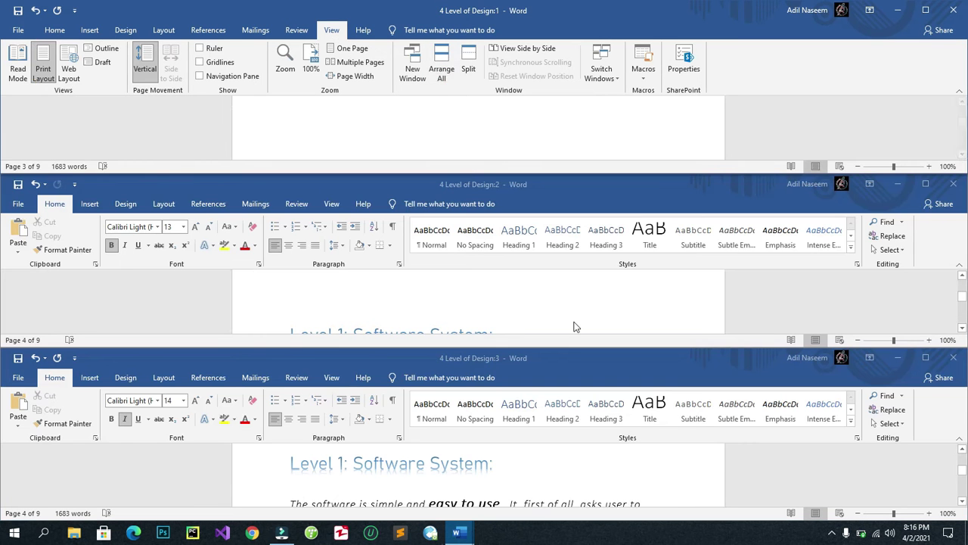
left_click_drag(734, 173, 736, 180)
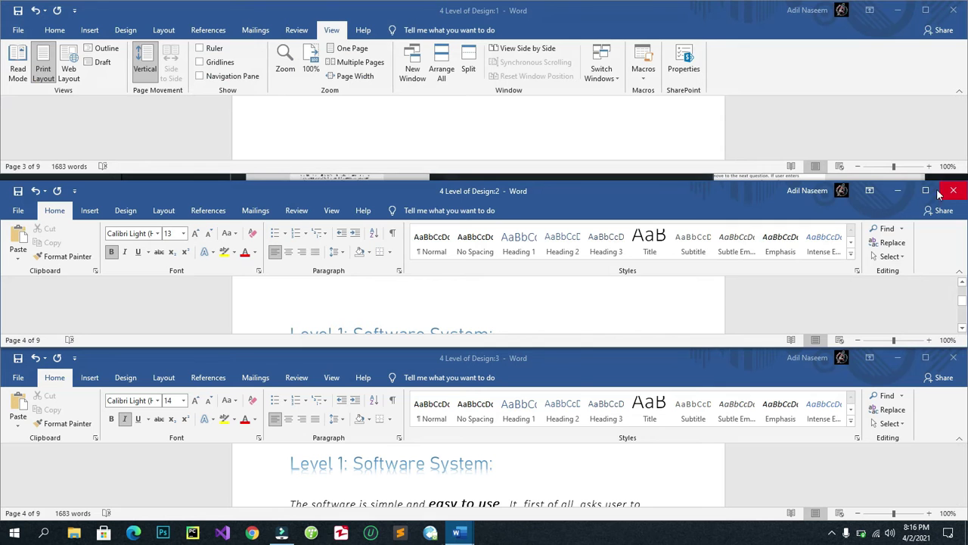
- Minimize the second and third report windows and maximize '4 Level of Design:1'
left_click(897, 190)
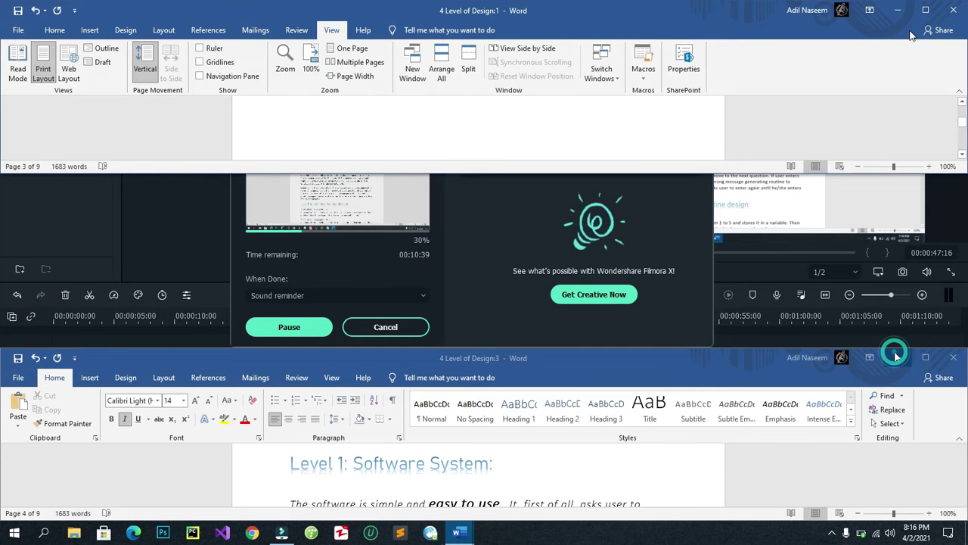
left_click(896, 355)
left_click(925, 10)
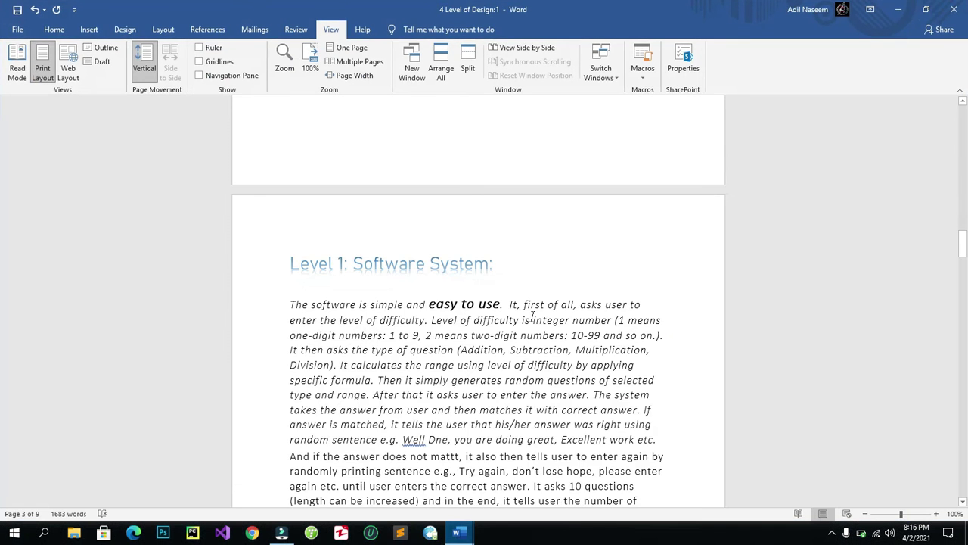
- Split the document window into two panes and scroll down through the report
scroll(533, 316, "down", 3)
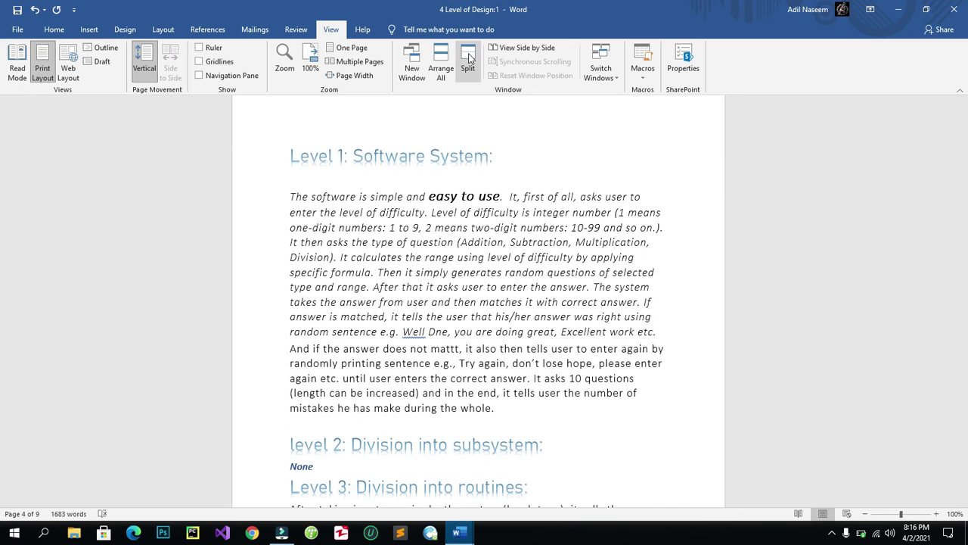
scroll(542, 224, "down", 3)
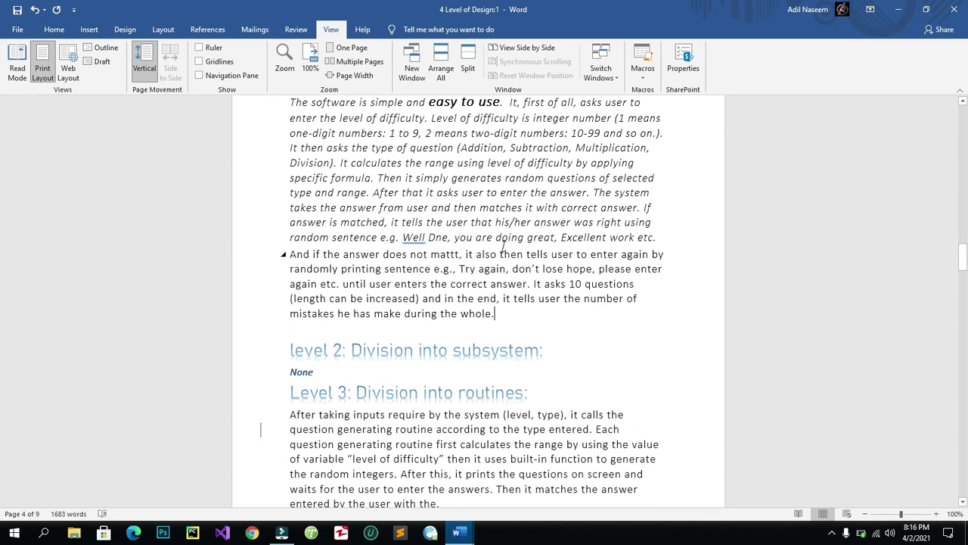
scroll(504, 227, "up", 5)
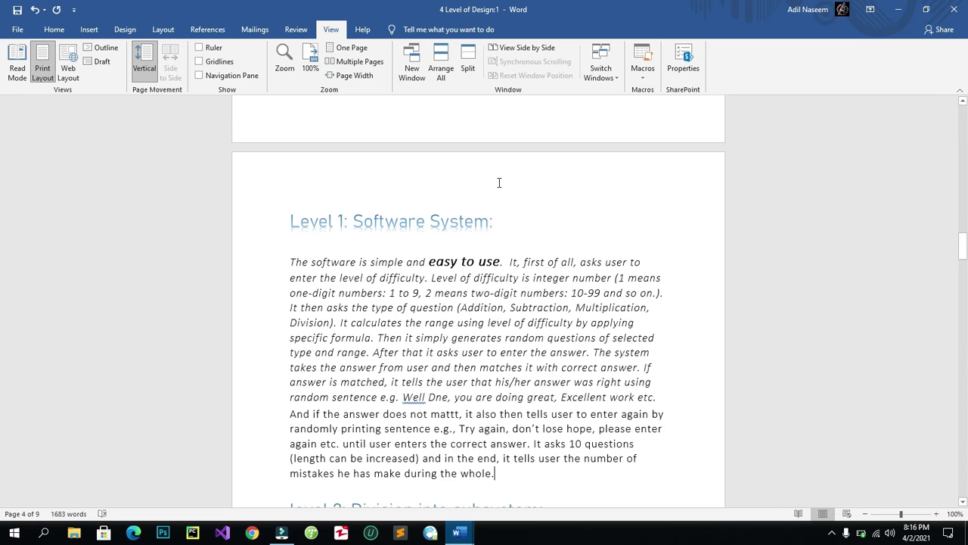
scroll(499, 182, "down", 4)
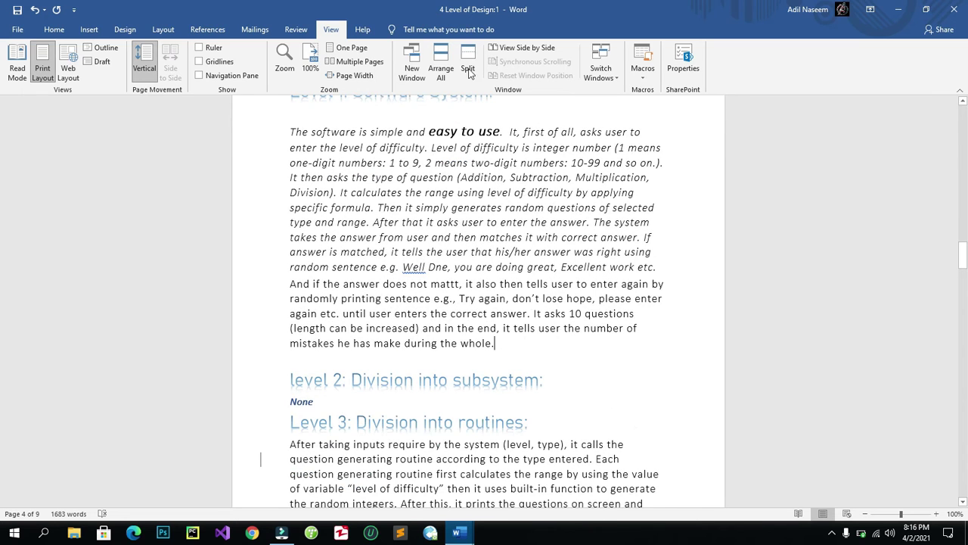
left_click(469, 72)
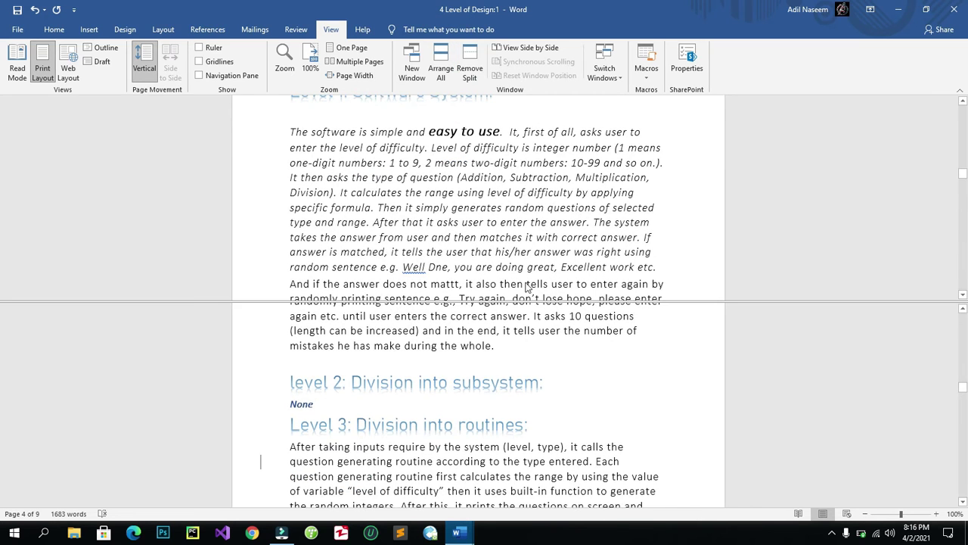
scroll(639, 272, "down", 1)
scroll(639, 271, "down", 4)
scroll(639, 272, "down", 3)
scroll(639, 272, "down", 1)
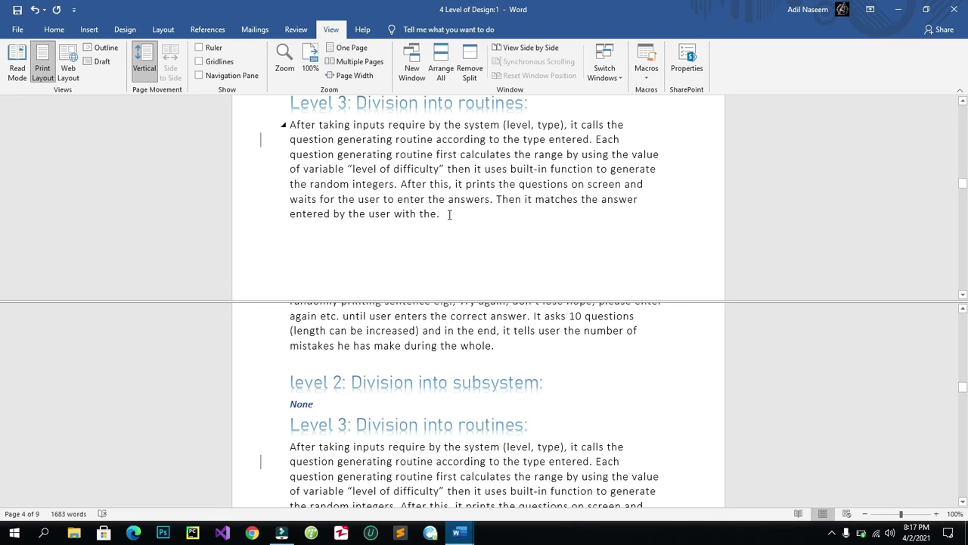
- Trim the Level 3 paragraph's trailing words so it ends '…entered by the user.'
scroll(450, 215, "up", 1)
scroll(449, 215, "up", 1)
scroll(346, 126, "down", 1)
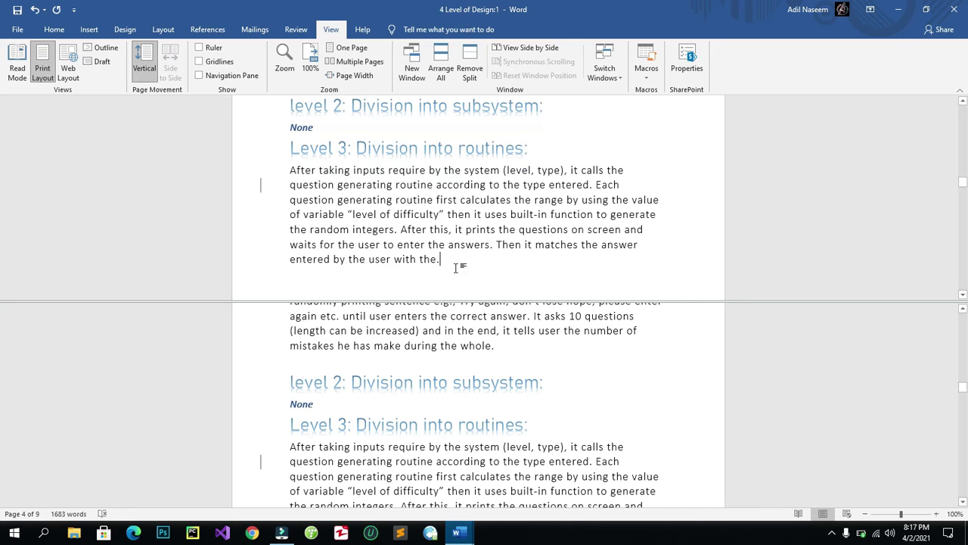
scroll(451, 264, "down", 2)
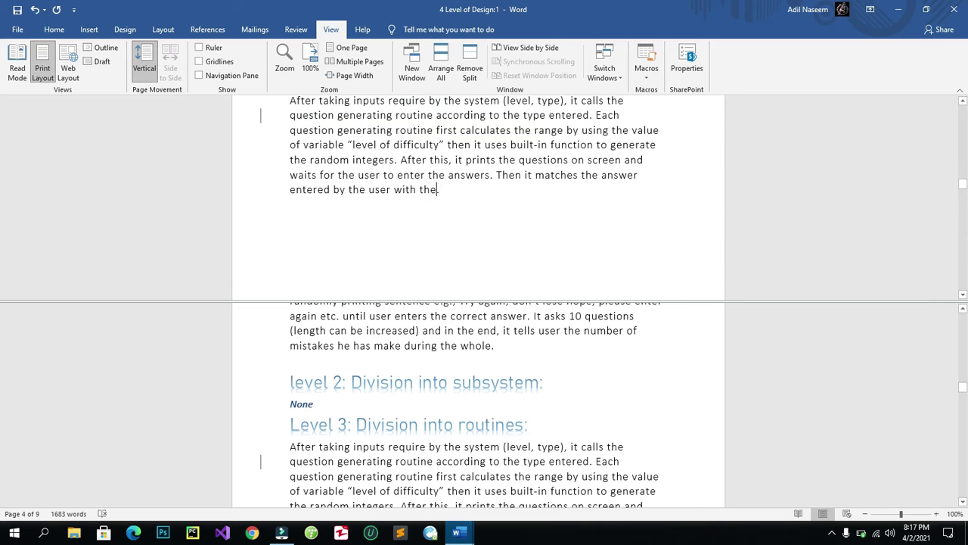
key("BackSpace")
key("BackSpace")
key("BackSpace")
scroll(537, 360, "down", 4)
scroll(530, 358, "down", 2)
left_click(423, 341)
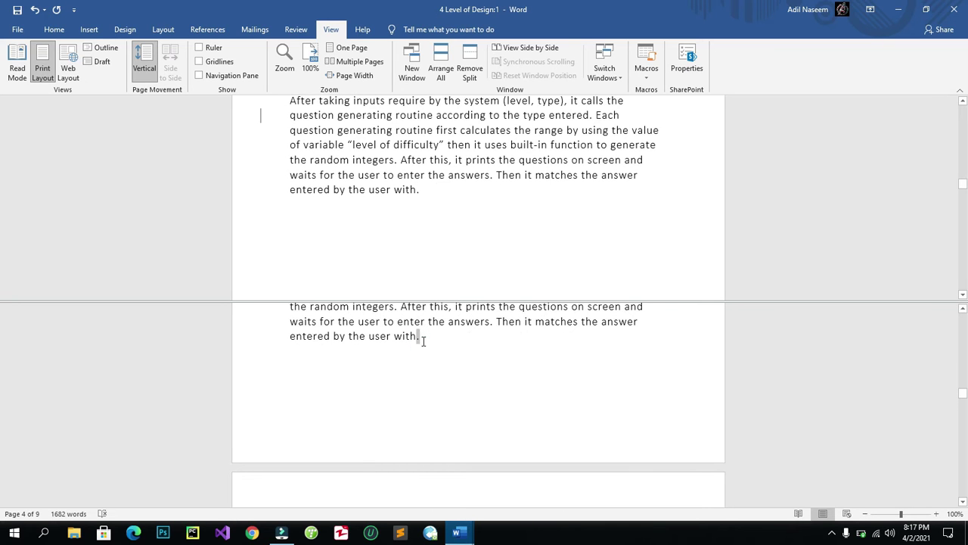
double_click(423, 341)
key("BackSpace")
type(".")
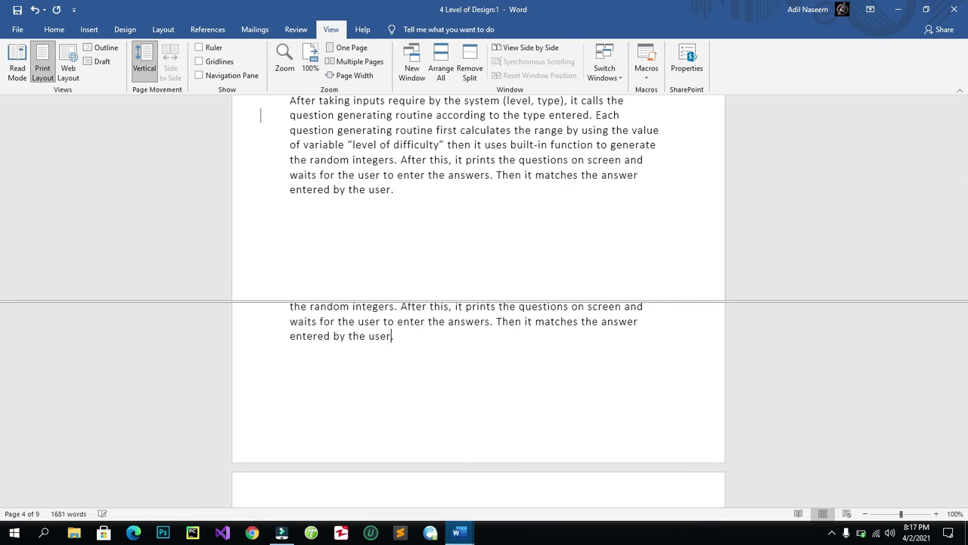
- Work in each pane, scrolling the upper pane back up toward the level 2 heading
left_click(410, 180)
scroll(413, 181, "up", 5)
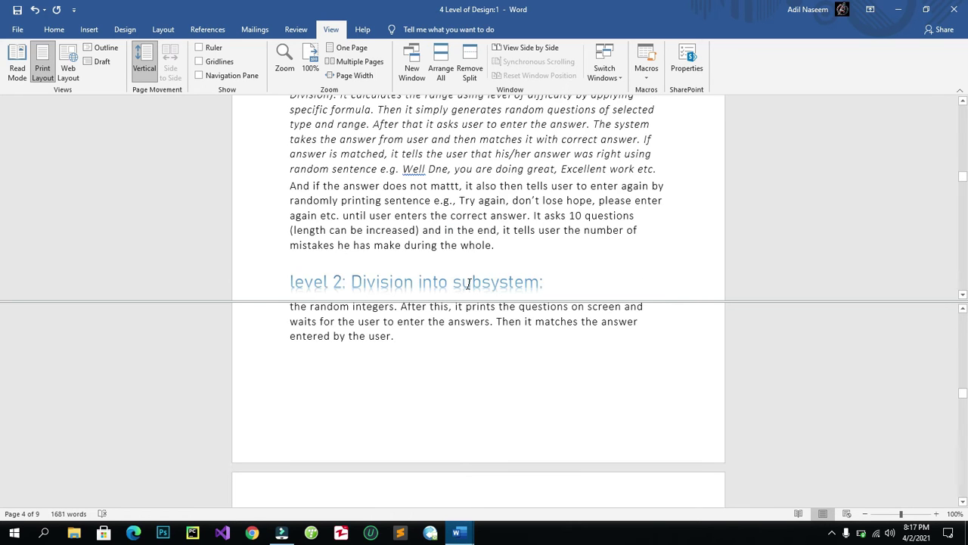
left_click(462, 318)
left_click(454, 353)
scroll(453, 353, "up", 3)
- Remove the split so the report shows in a single pane
left_click(469, 64)
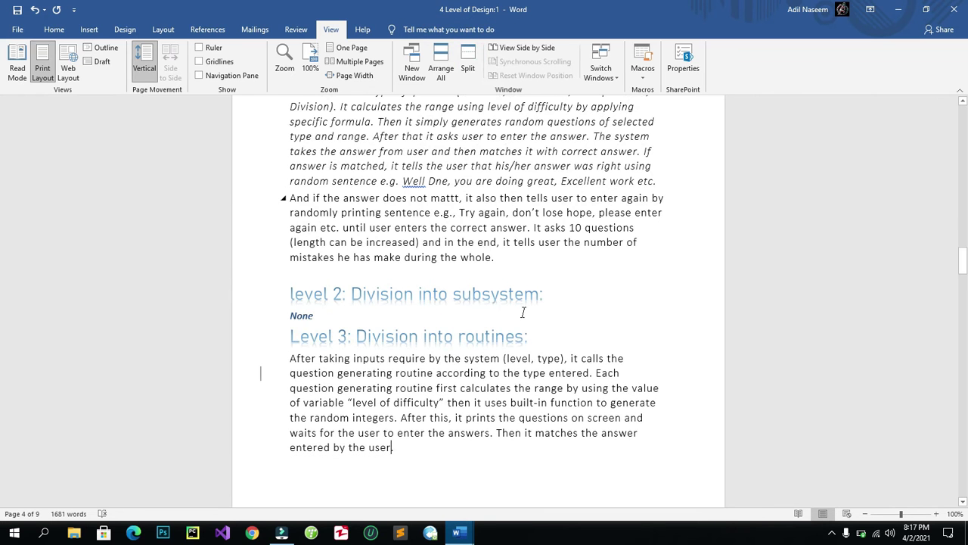
scroll(522, 313, "up", 4)
scroll(523, 312, "up", 1)
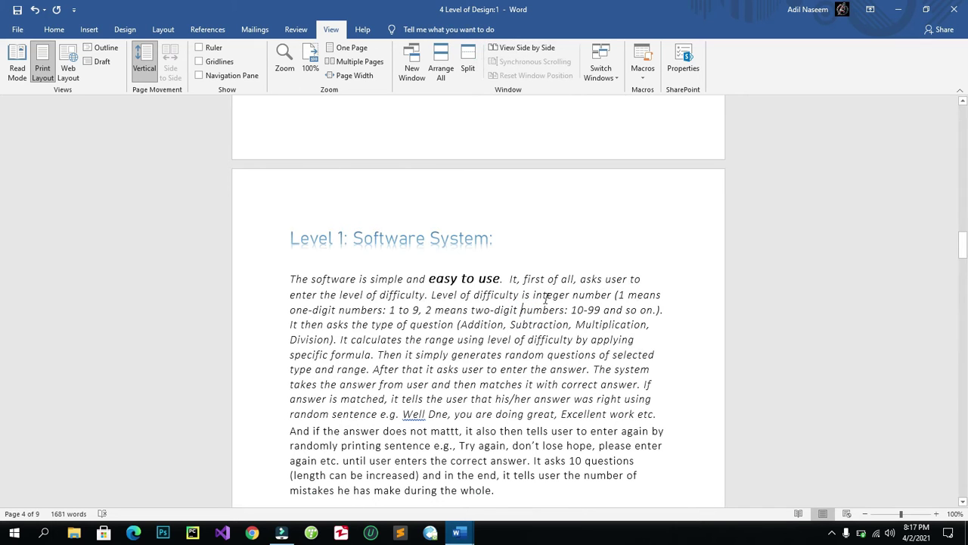
mouse_move(456, 533)
left_click(435, 324)
- Compare '4 Level of Design:1' with '4 Level of Design:2' side by side, scrolling together
left_click(532, 48)
left_click(491, 314)
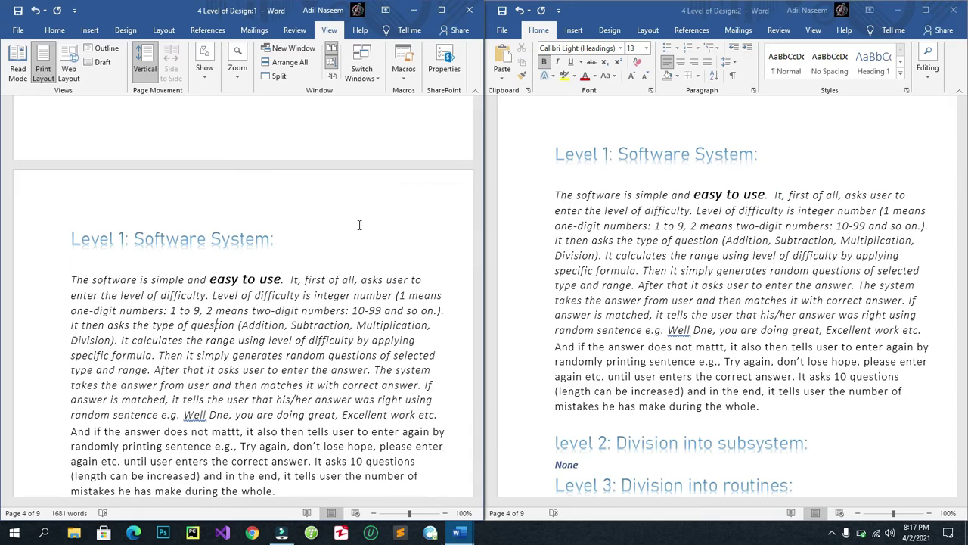
scroll(415, 268, "up", 5)
scroll(415, 268, "down", 3)
scroll(396, 199, "up", 5)
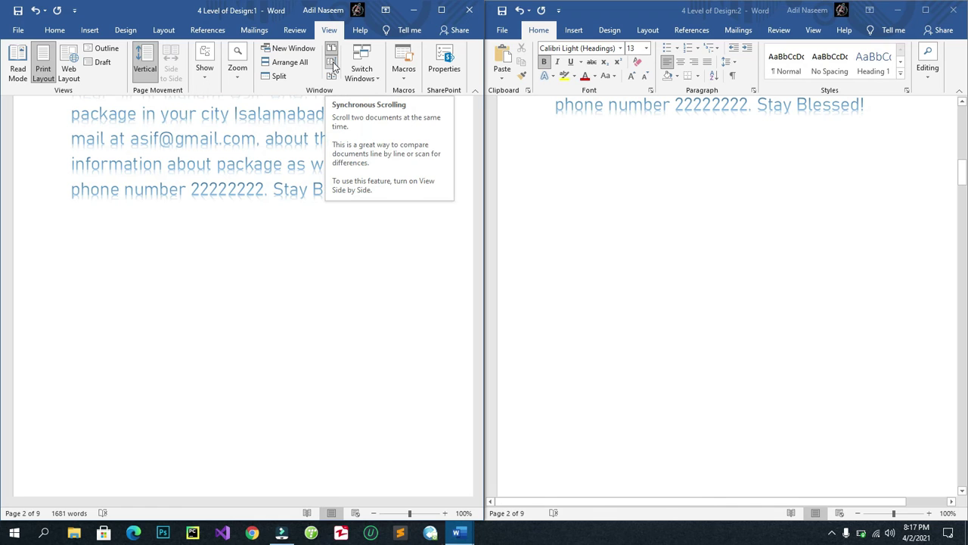
- Turn off Synchronous Scrolling, scroll the left window alone, then reset and narrow it
left_click(334, 66)
scroll(427, 219, "up", 1)
scroll(428, 218, "up", 4)
scroll(427, 219, "down", 2)
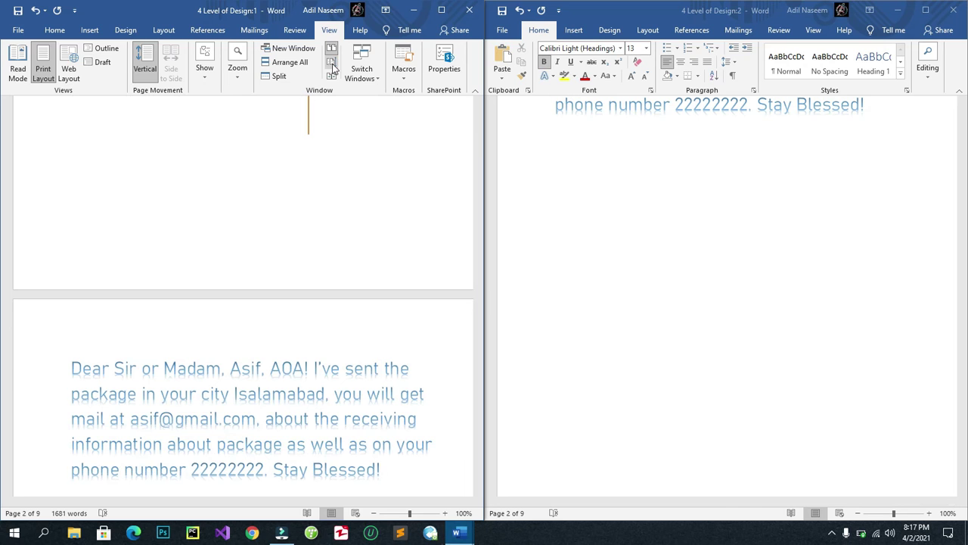
scroll(435, 343, "down", 1)
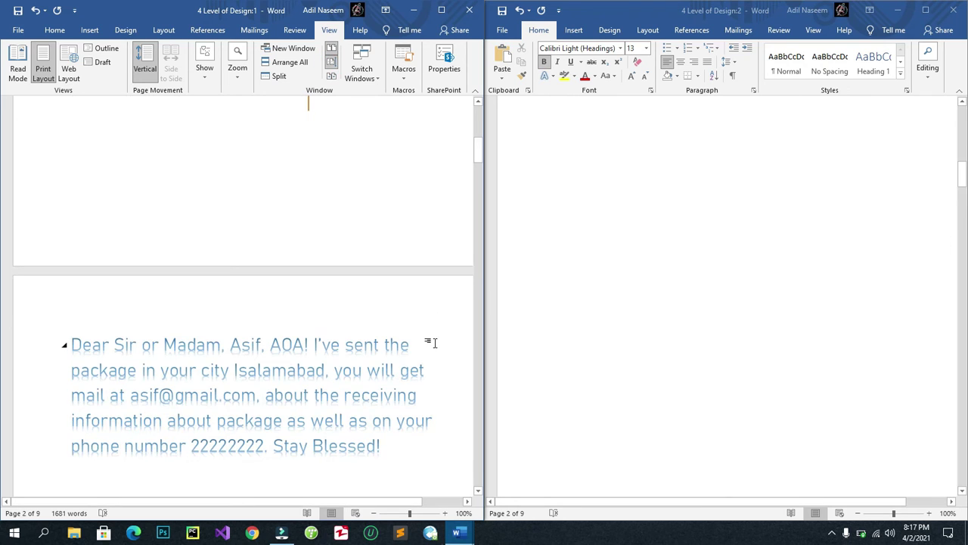
scroll(434, 342, "down", 5)
scroll(433, 342, "down", 3)
scroll(435, 341, "up", 6)
scroll(434, 341, "up", 3)
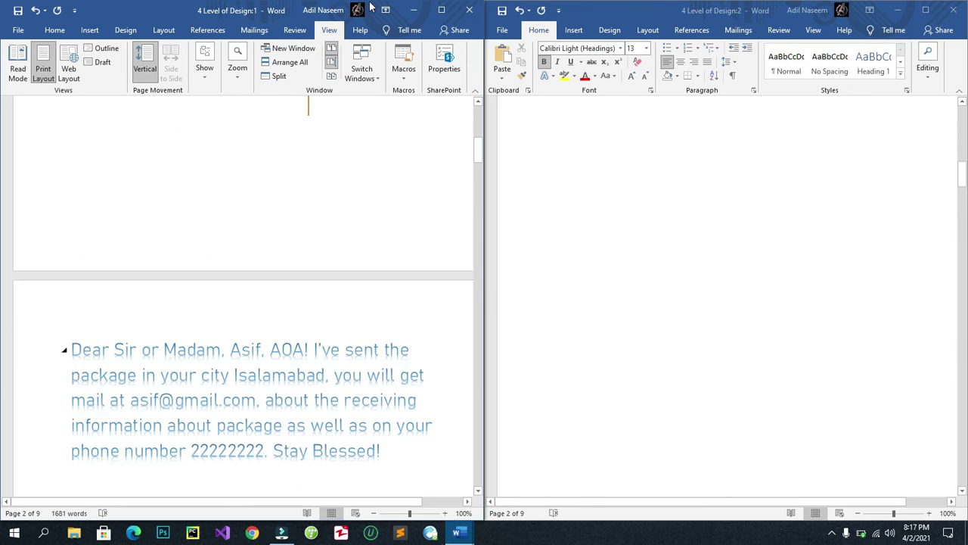
left_click(335, 78)
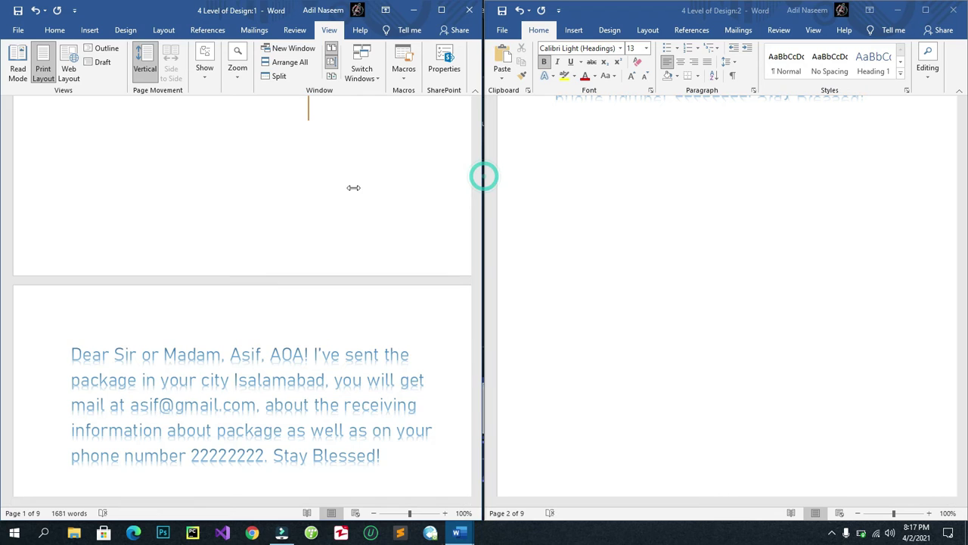
mouse_move(484, 176)
left_mouse_down()
mouse_move(480, 203)
mouse_move(335, 218)
left_mouse_up()
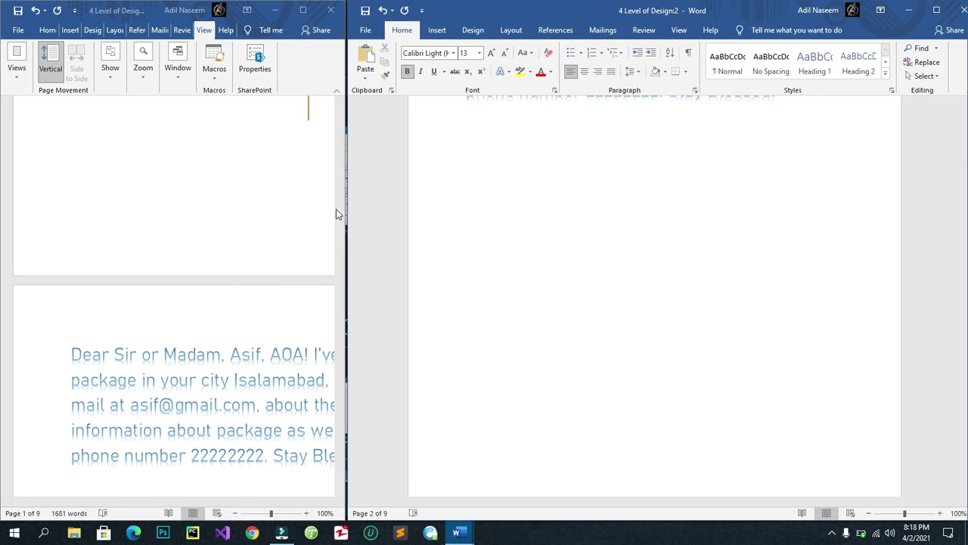
- Reset both windows to equal halves with Reset Window Position, then maximize to end side-by-side
scroll(592, 151, "up", 10)
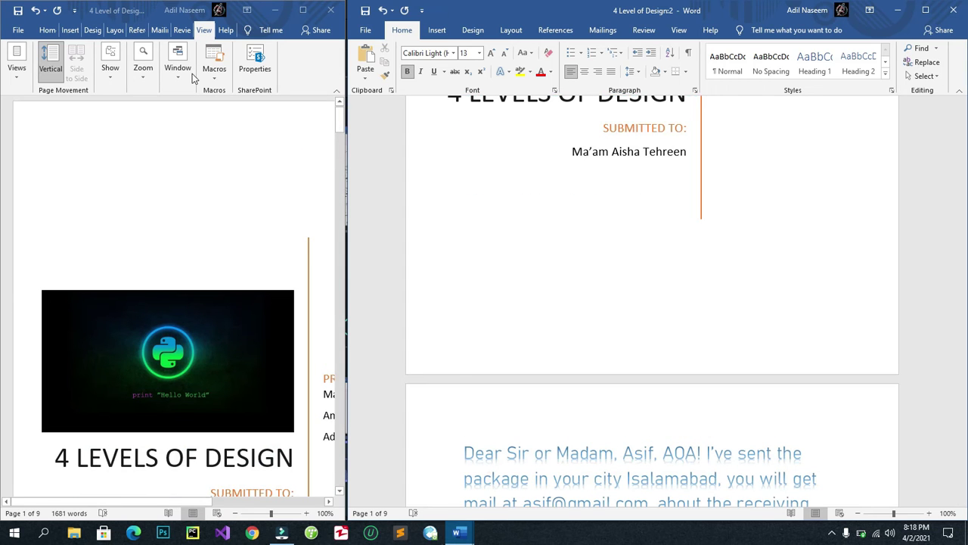
left_click(177, 74)
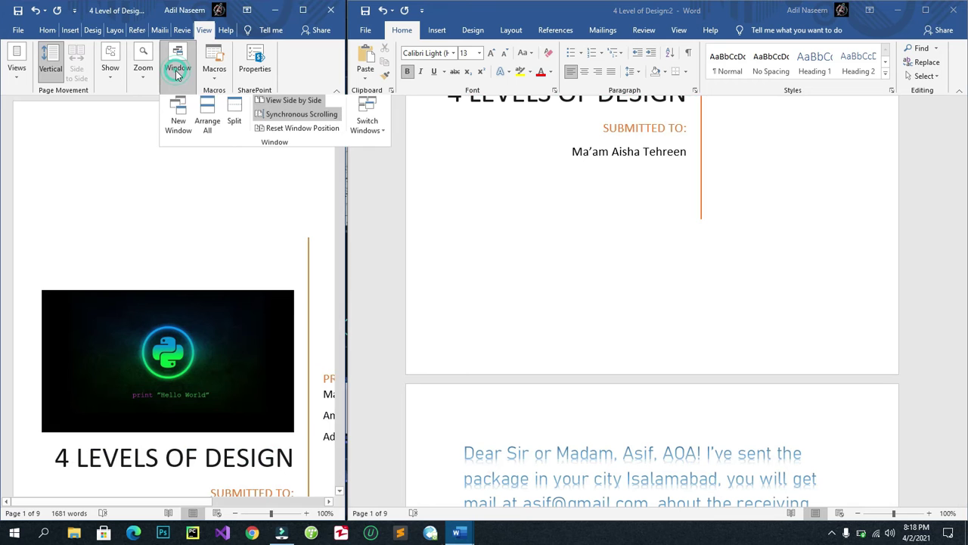
left_click(285, 131)
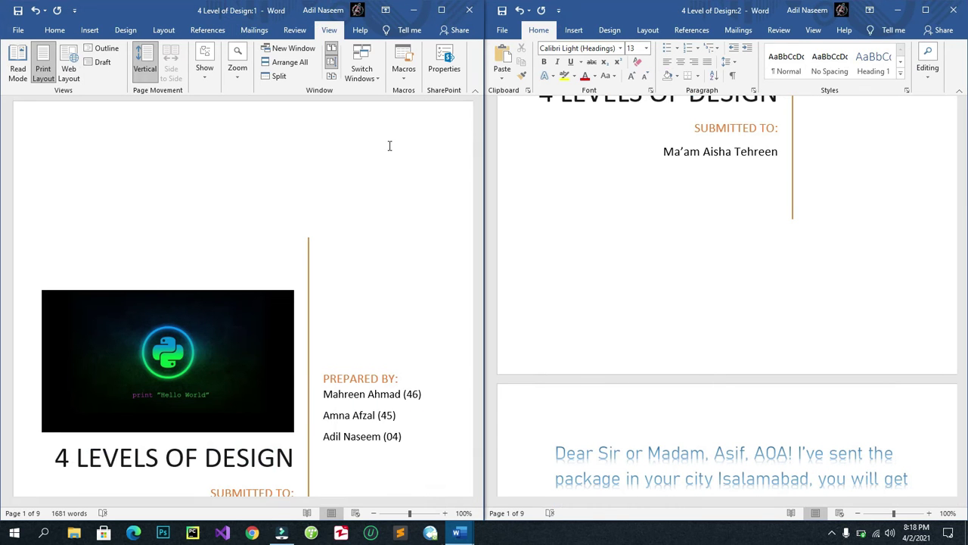
left_click(946, 10)
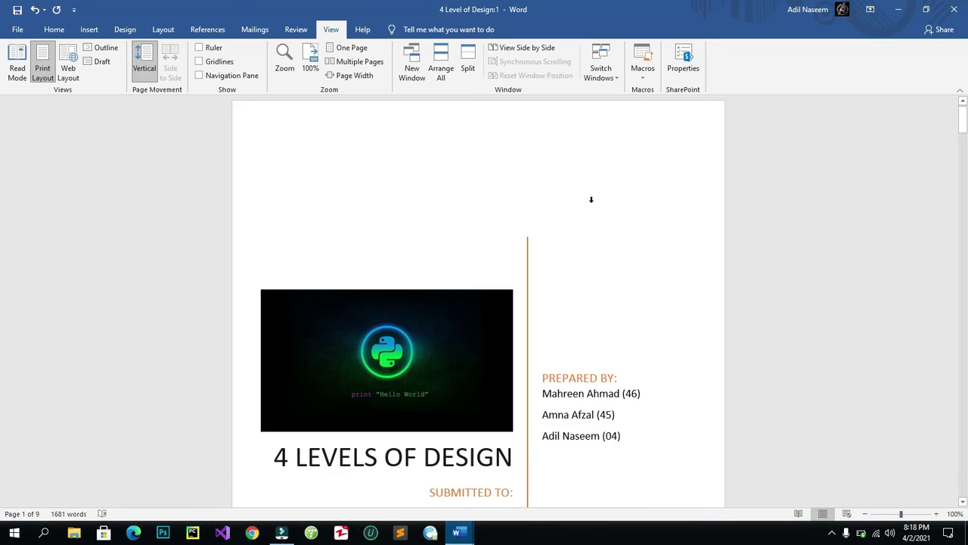
- Return to the first window's cover page, scroll down and clear the text box selection
left_click(590, 199)
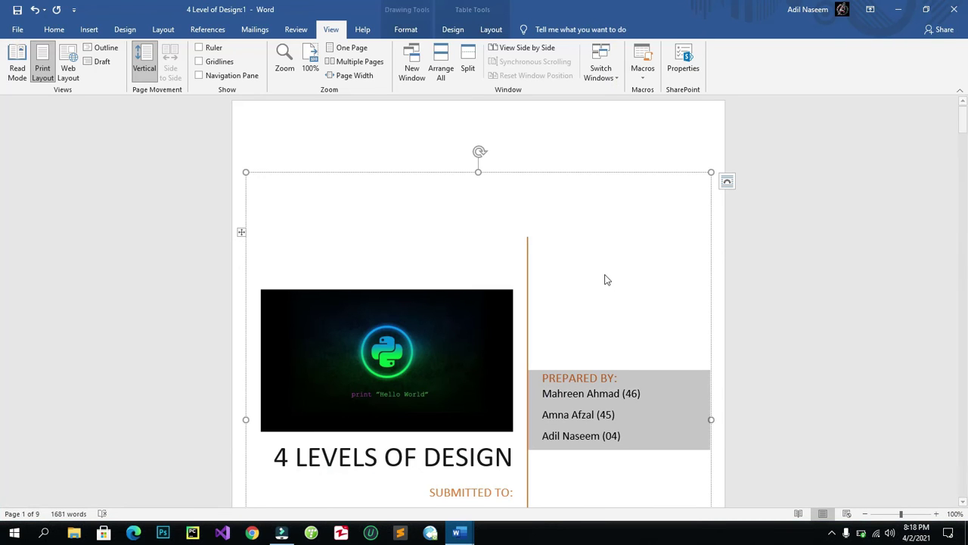
scroll(521, 355, "down", 3)
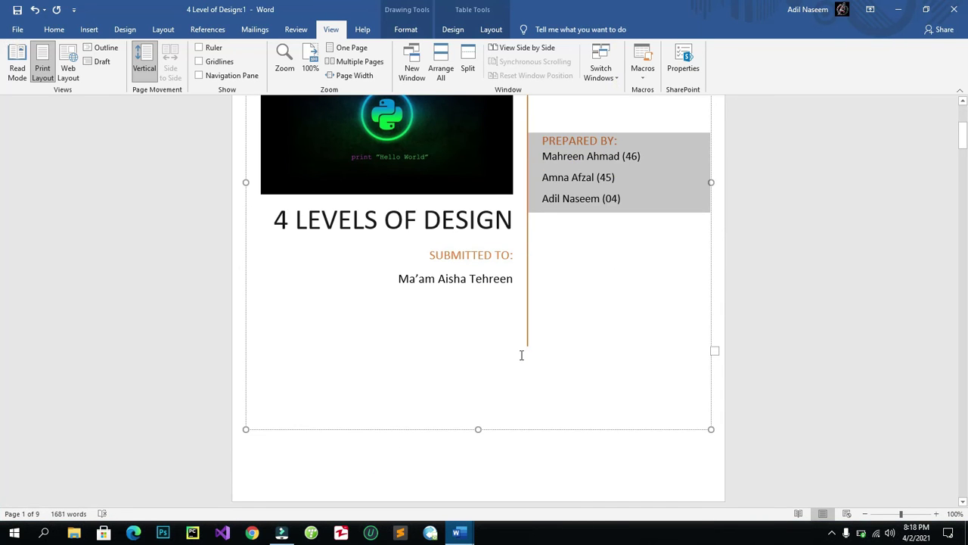
scroll(521, 355, "down", 3)
left_click(536, 333)
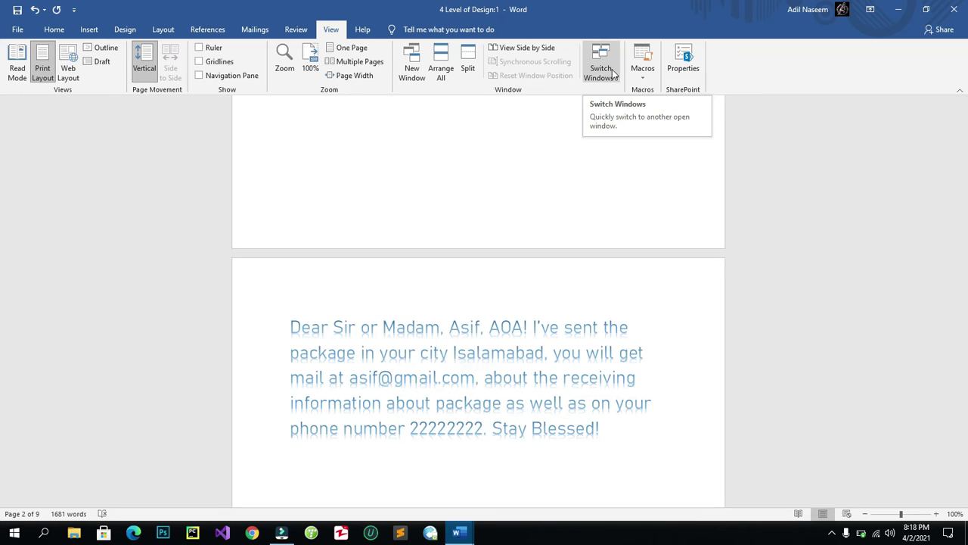
- Switch to the '4 Level of Design:2' window from the Switch Windows list
left_click(613, 73)
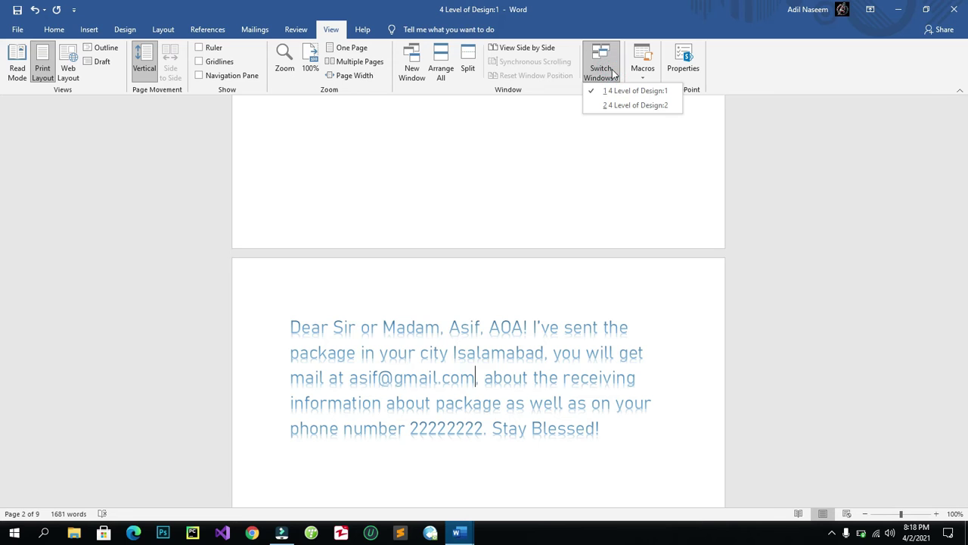
left_click(582, 373)
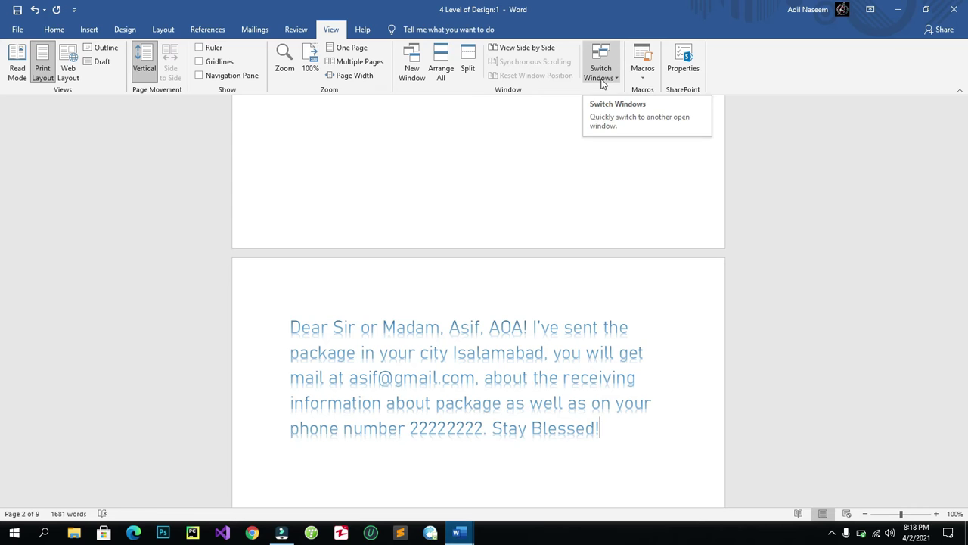
left_click(602, 79)
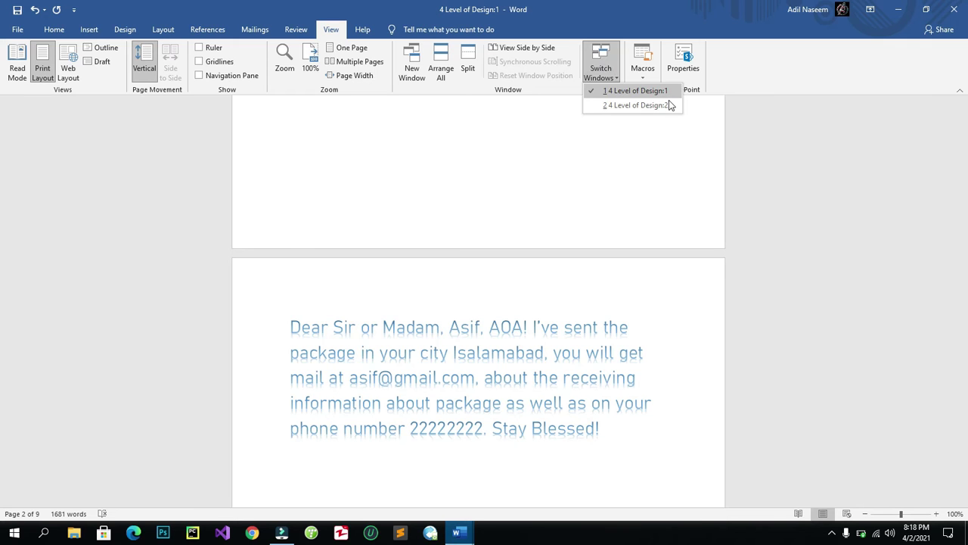
left_click(669, 103)
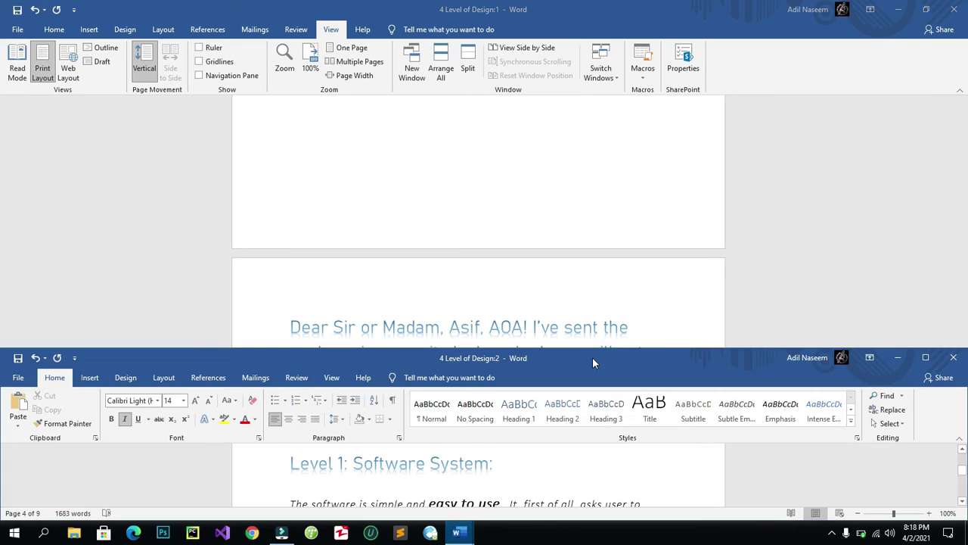
left_click(926, 357)
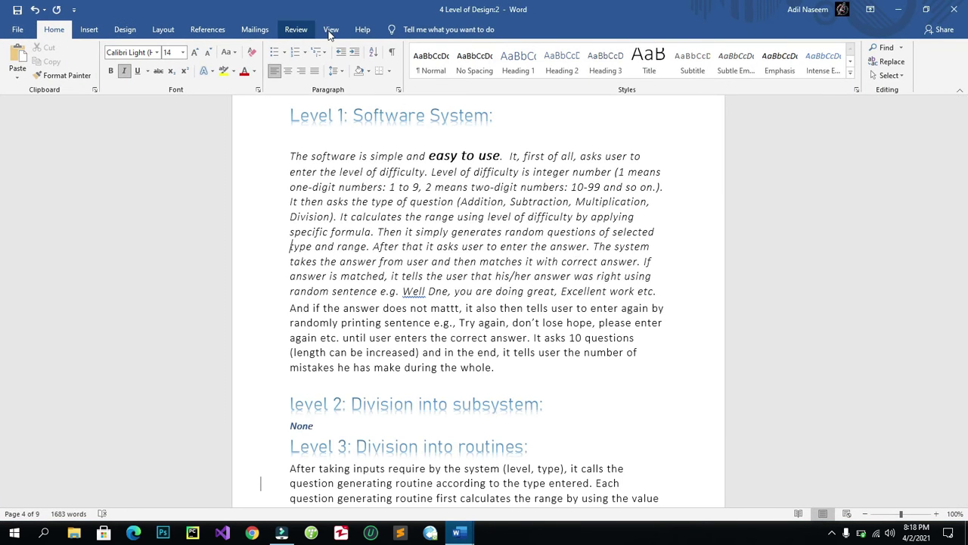
left_click(331, 30)
left_click(603, 74)
left_click(609, 93)
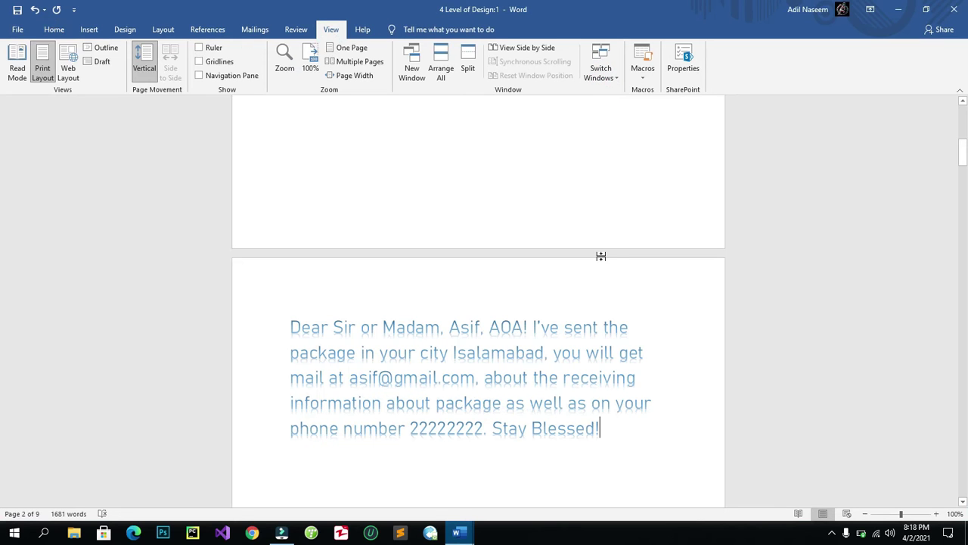
scroll(595, 280, "up", 5)
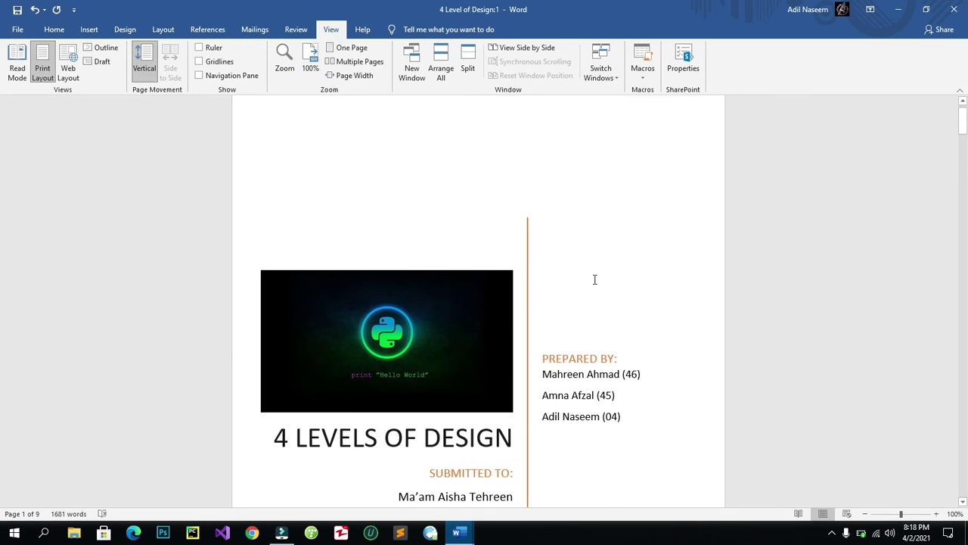
scroll(594, 279, "down", 5)
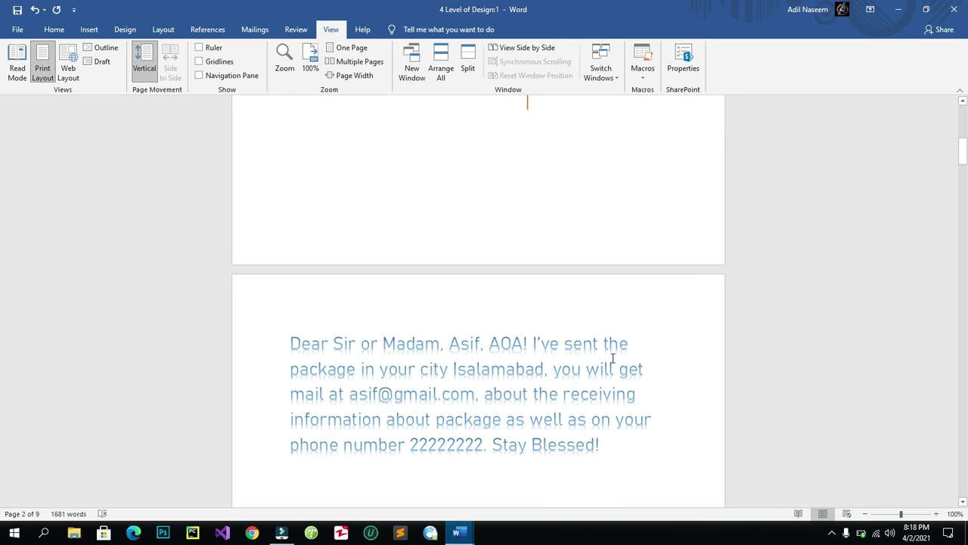
left_click(619, 441)
scroll(619, 441, "down", 10)
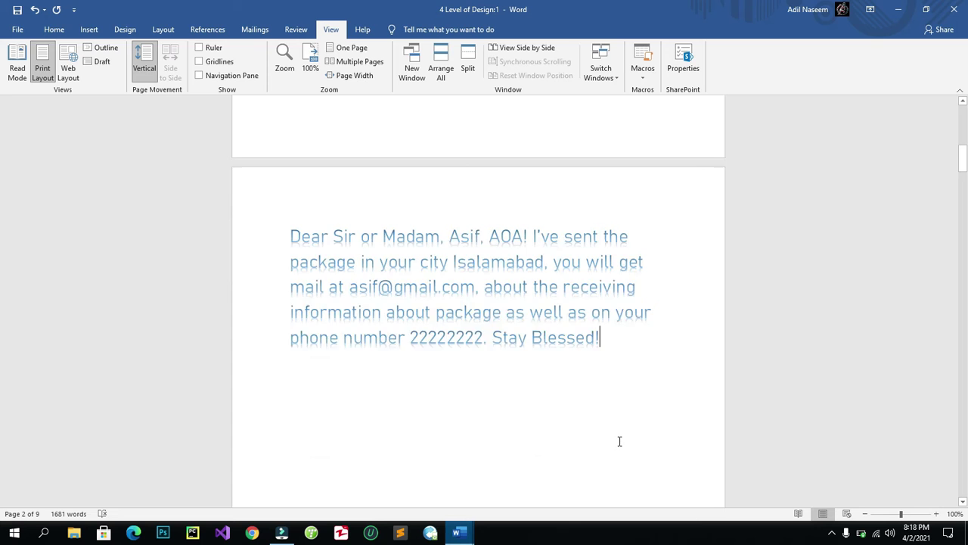
scroll(619, 441, "down", 5)
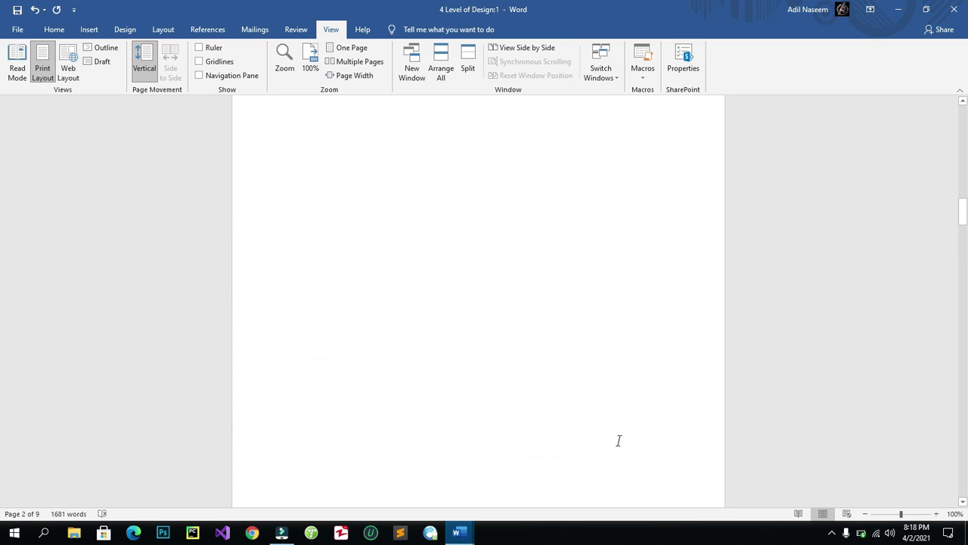
scroll(554, 373, "down", 5)
left_click(525, 374)
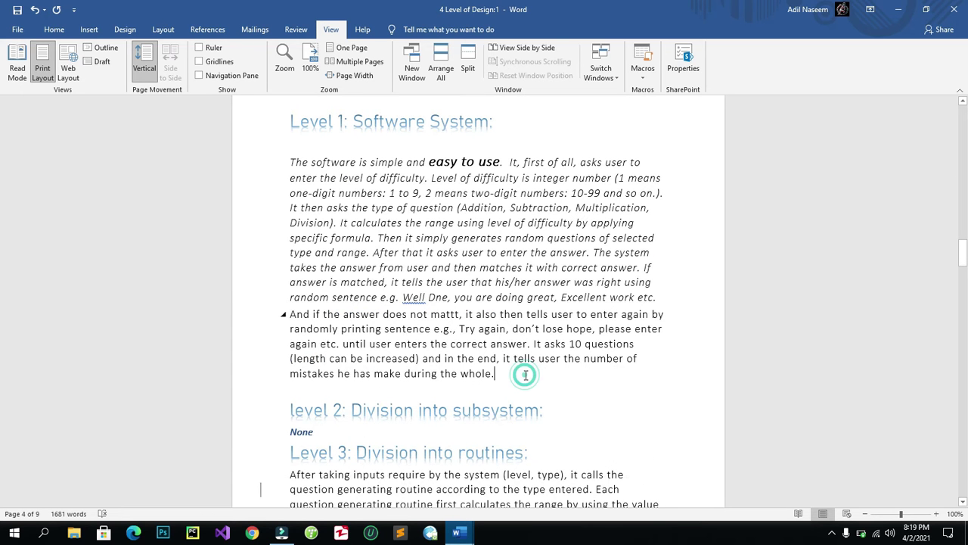
key("alt+Tab")
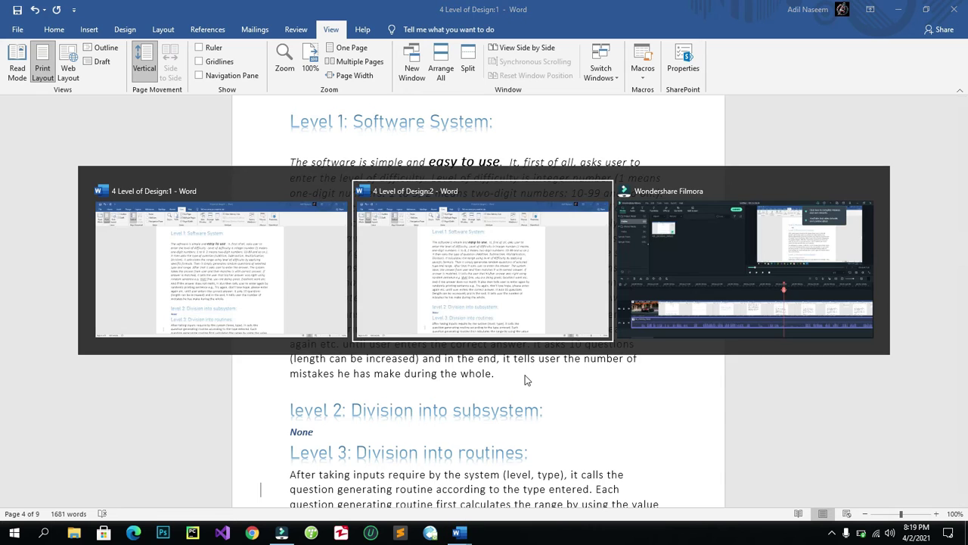
key("alt+Tab")
key("alt+shift+Tab")
key("alt+shift+Tab")
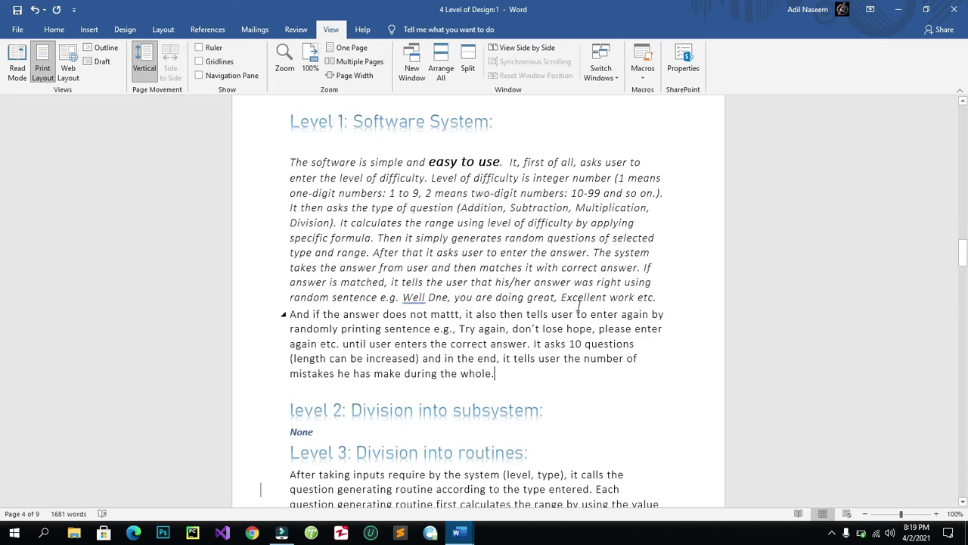
scroll(579, 305, "up", 8)
scroll(601, 217, "down", 7)
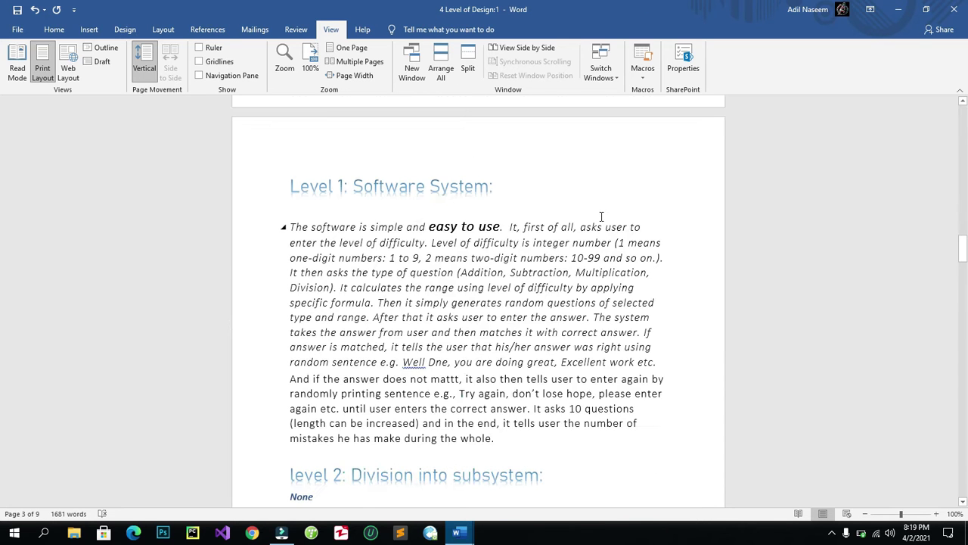
scroll(601, 217, "down", 7)
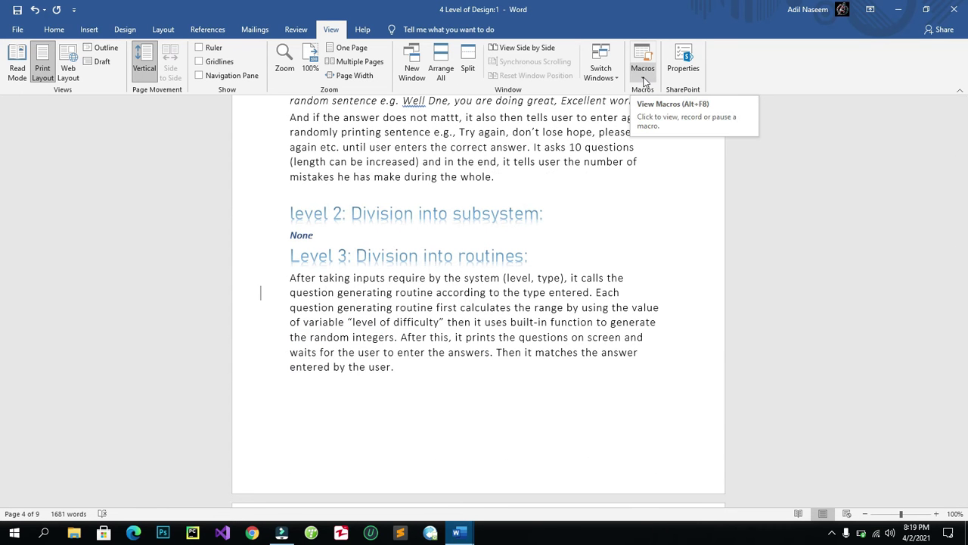
- Place the cursor after 'the whole.' and start recording a macro named 'ab' in Normal.dotm
left_click(525, 185)
left_click(506, 179)
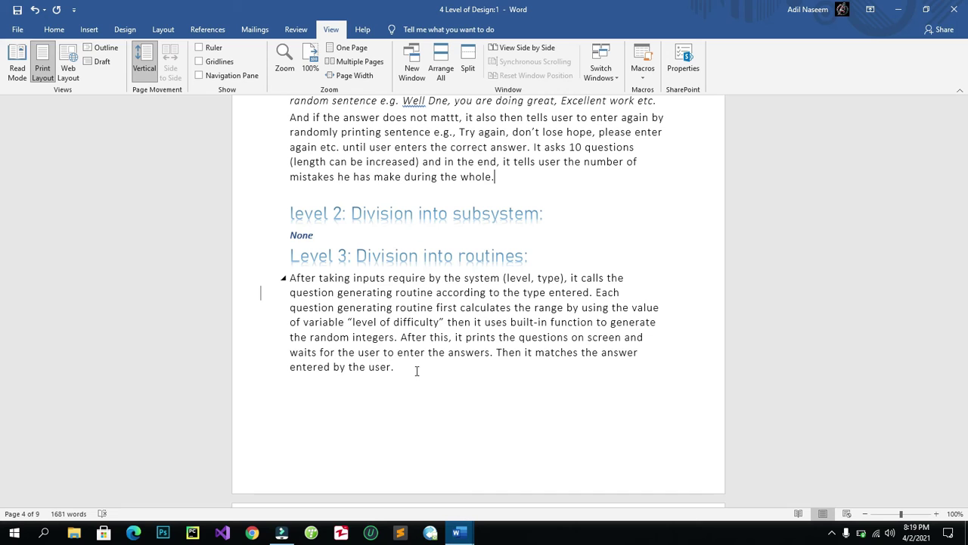
left_click(643, 72)
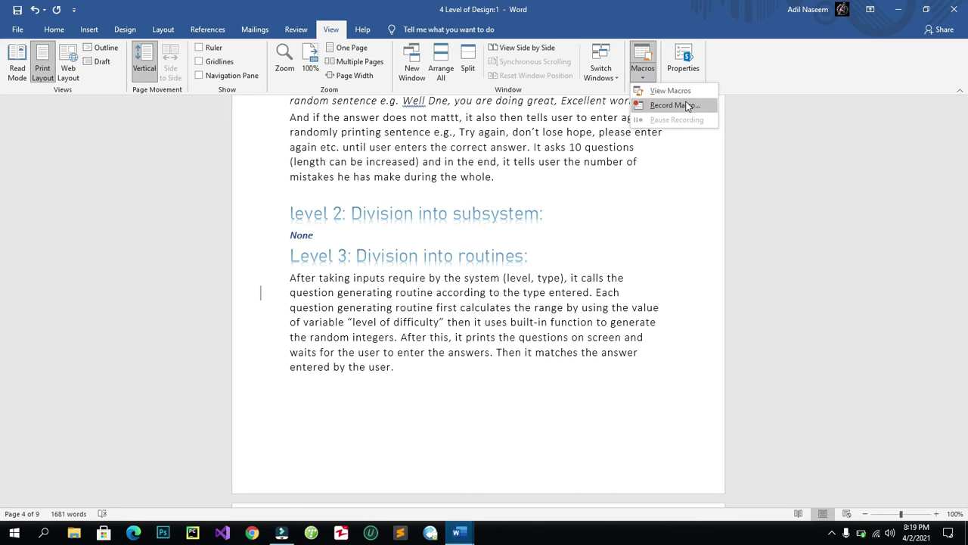
left_click(701, 107)
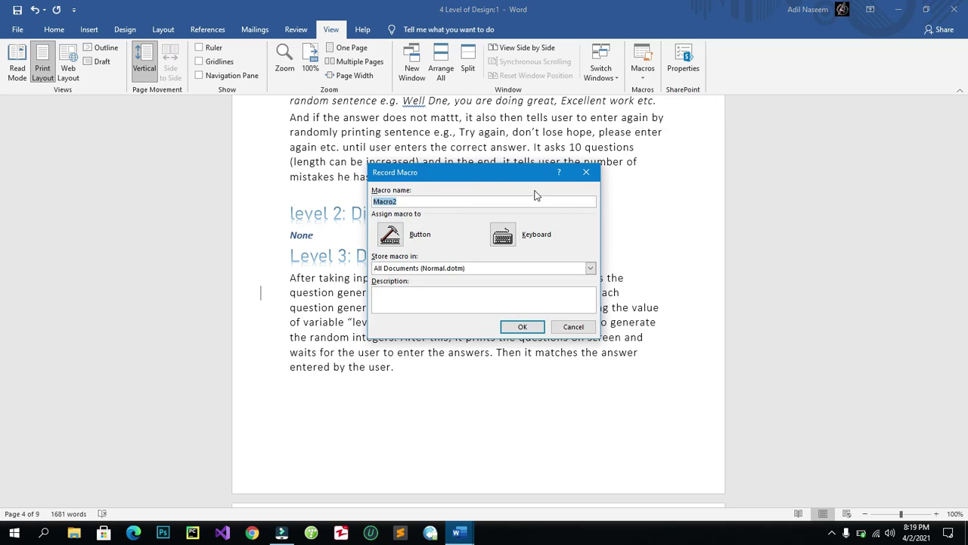
type("ab")
key("BackSpace")
key("BackSpace")
type("a")
key("Return")
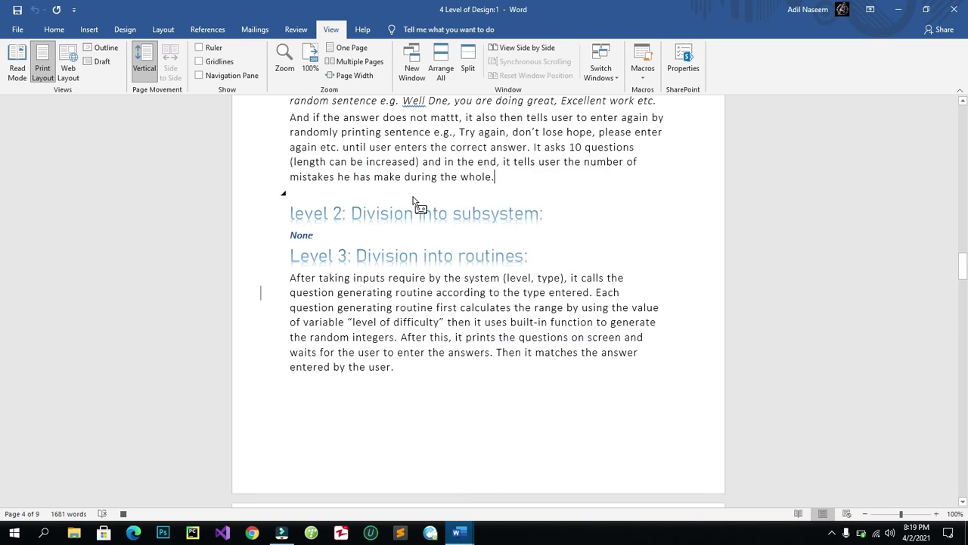
- Select the phrase 'during the whole' at the end of the Level 1 paragraph
left_click(503, 174)
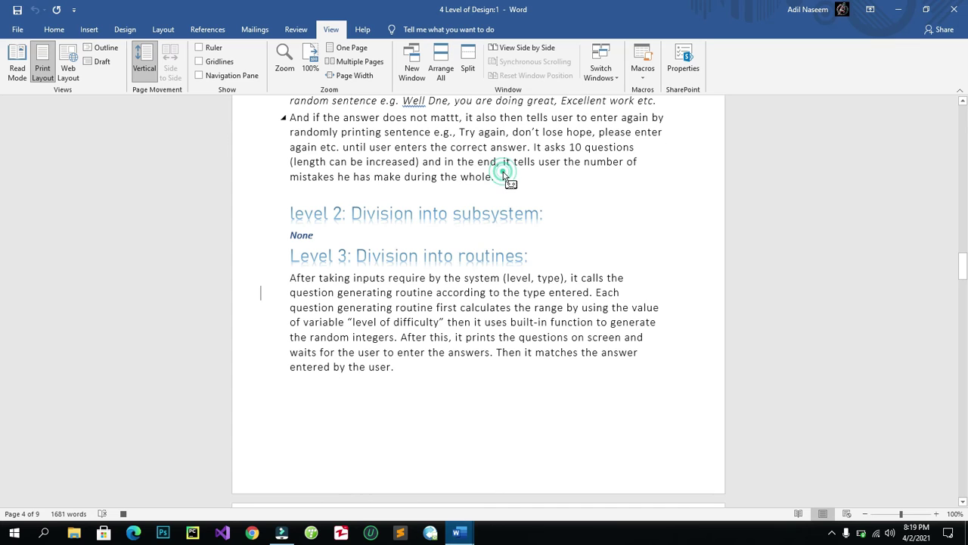
left_click_drag(496, 175, 494, 175)
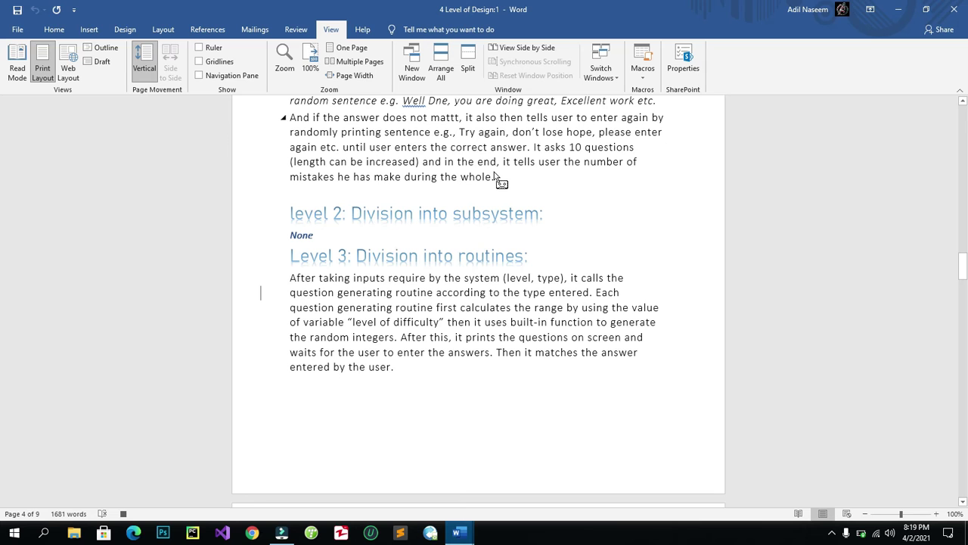
left_click(88, 29)
left_click_drag(343, 146, 493, 182)
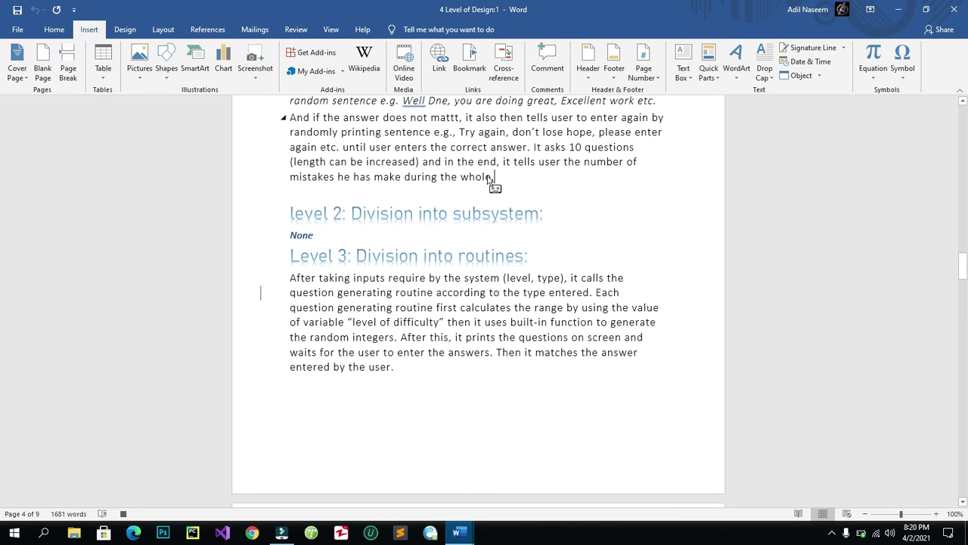
key("shift+Left")
key("shift+Left")
key("shift+Left")
key("shift+Left")
key("shift+Left")
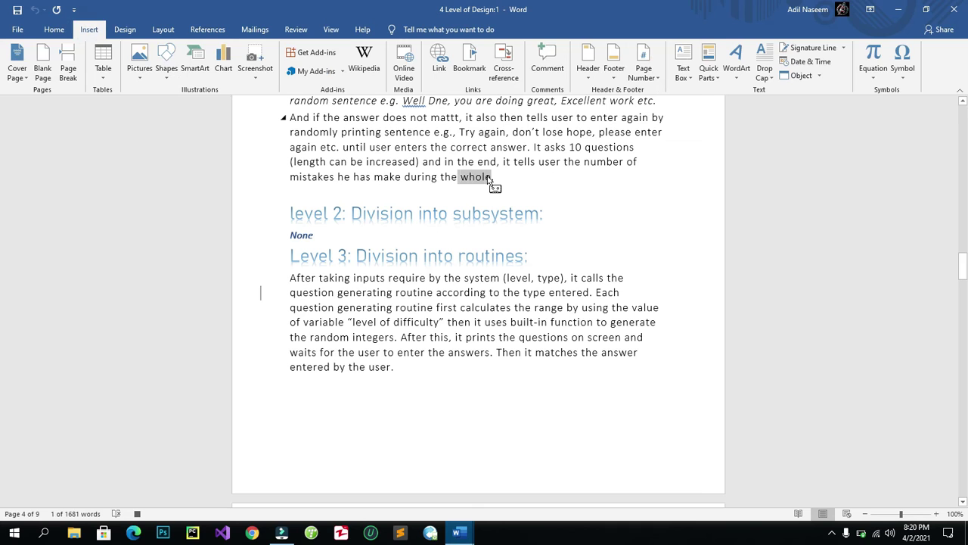
key("shift+Left")
key("shift+Left")
key("shift+Left")
key("shift+Left")
key("shift+Left")
key("shift+Left")
key("shift+Left")
key("shift+Left")
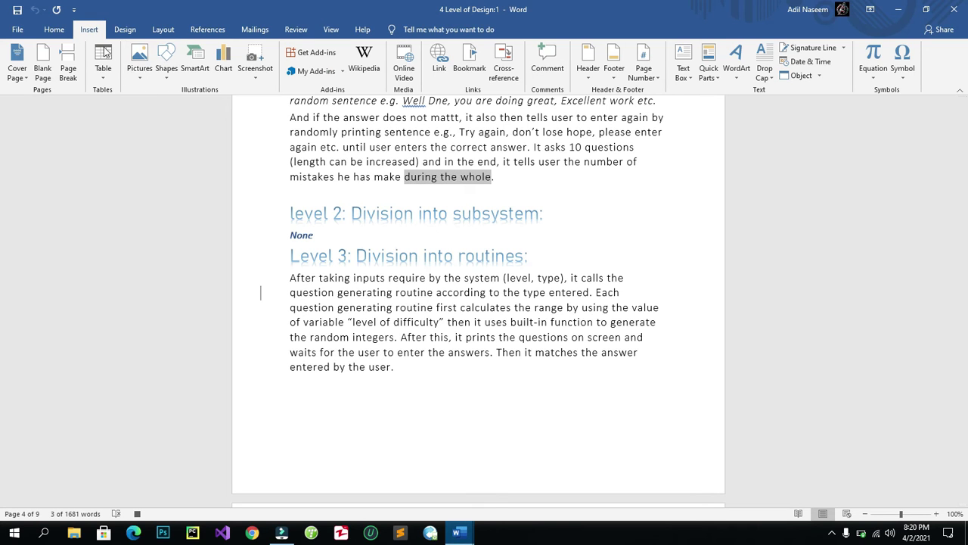
- Make 'during the whole' bold, italic, underlined, 20 pt Bahnschrift Light
left_click(53, 30)
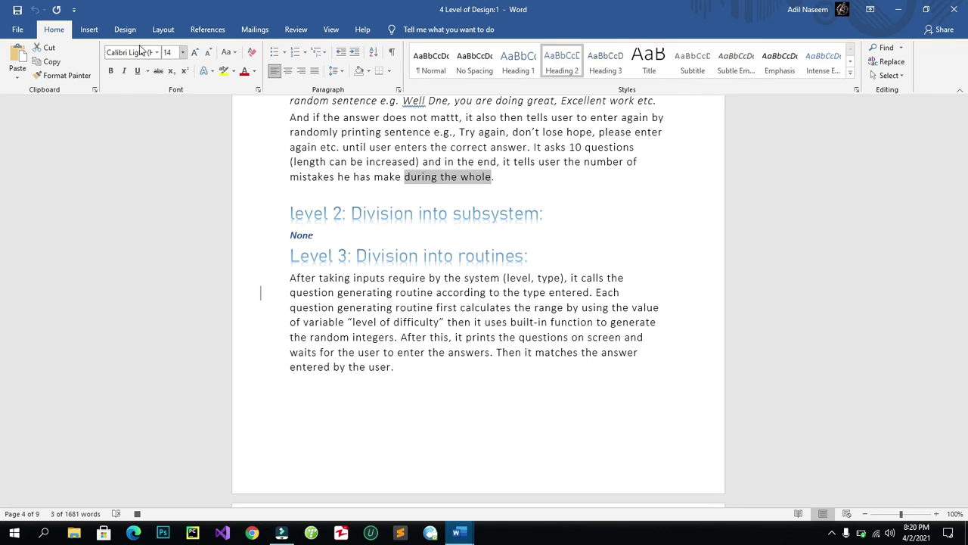
left_click(123, 71)
left_click(137, 71)
left_click(112, 73)
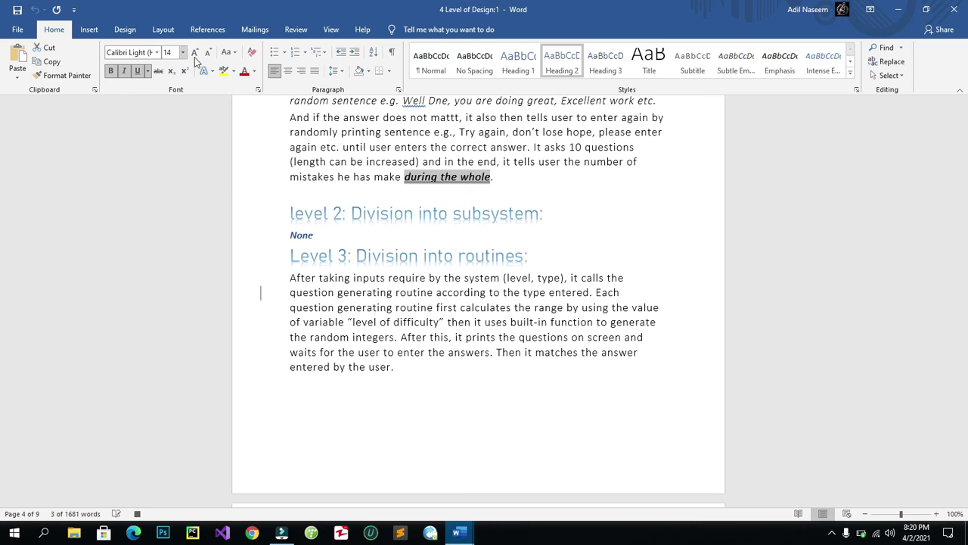
left_click(196, 56)
left_click(196, 56)
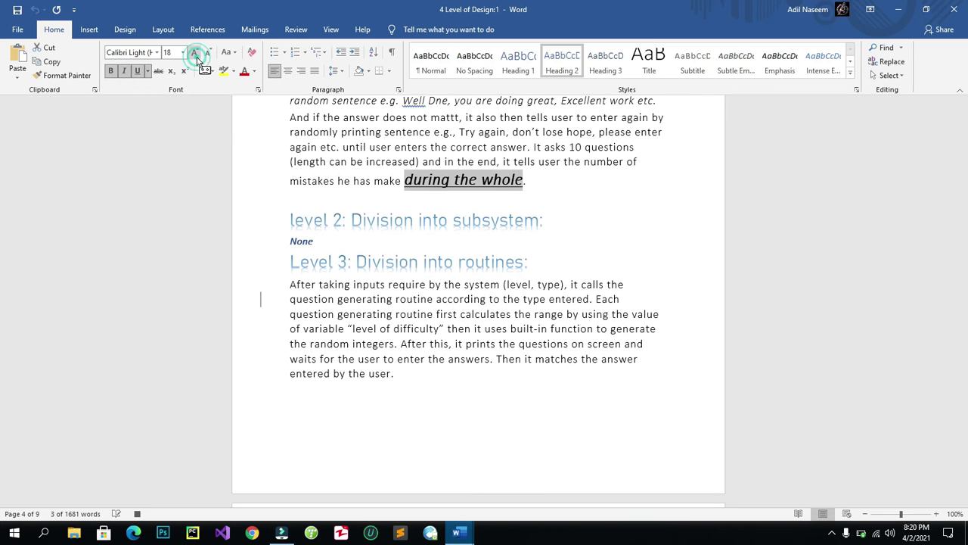
left_click(157, 53)
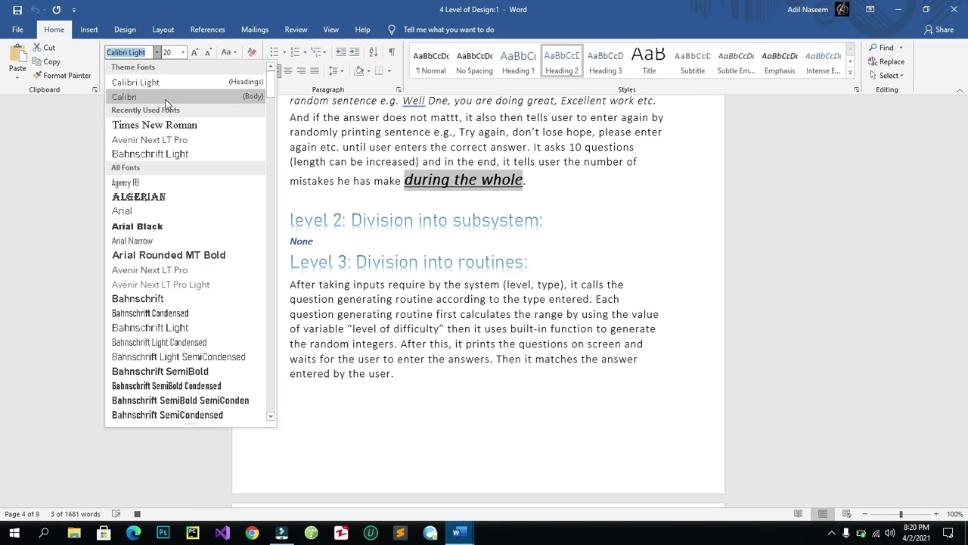
left_click(161, 154)
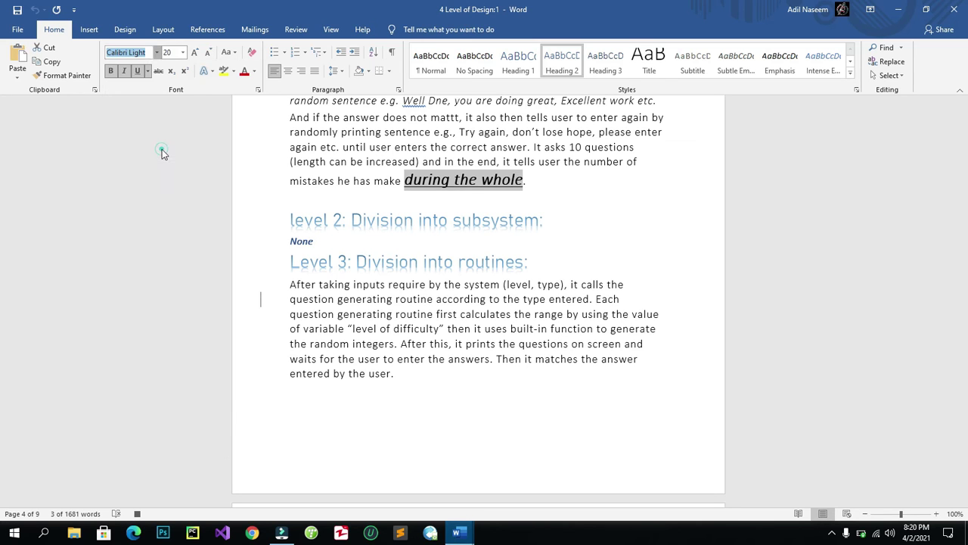
left_click(550, 181)
- Stop the macro recording from the View tab's Macros menu
left_click(331, 29)
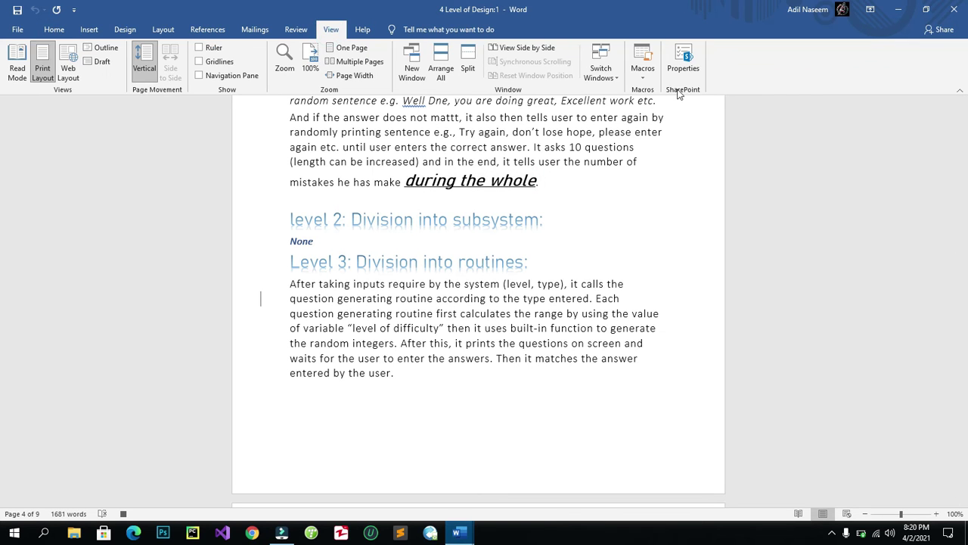
left_click(642, 74)
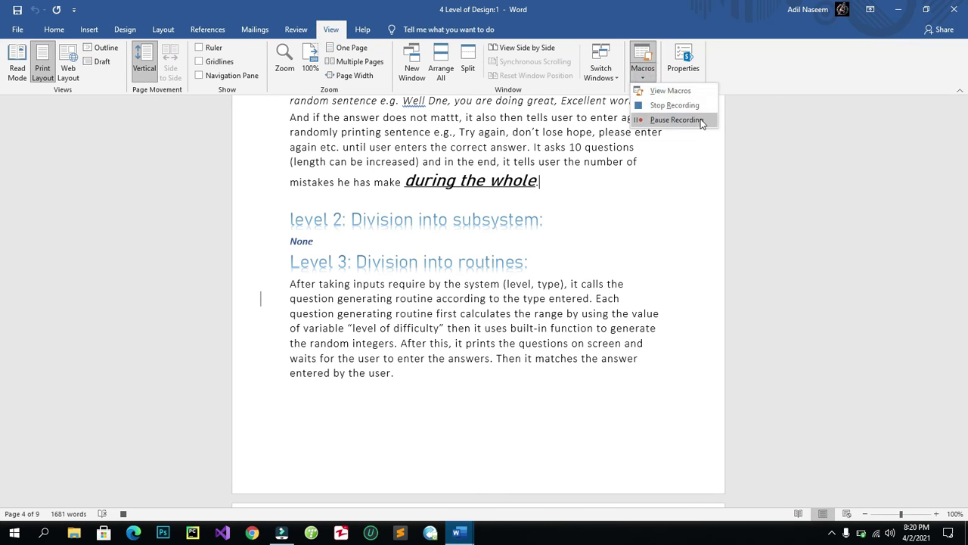
left_click(695, 105)
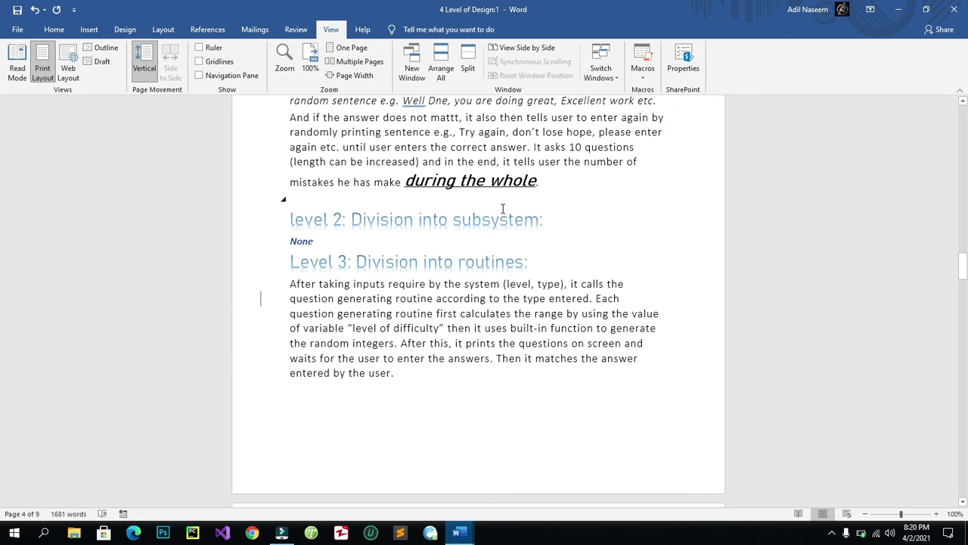
scroll(428, 233, "up", 3)
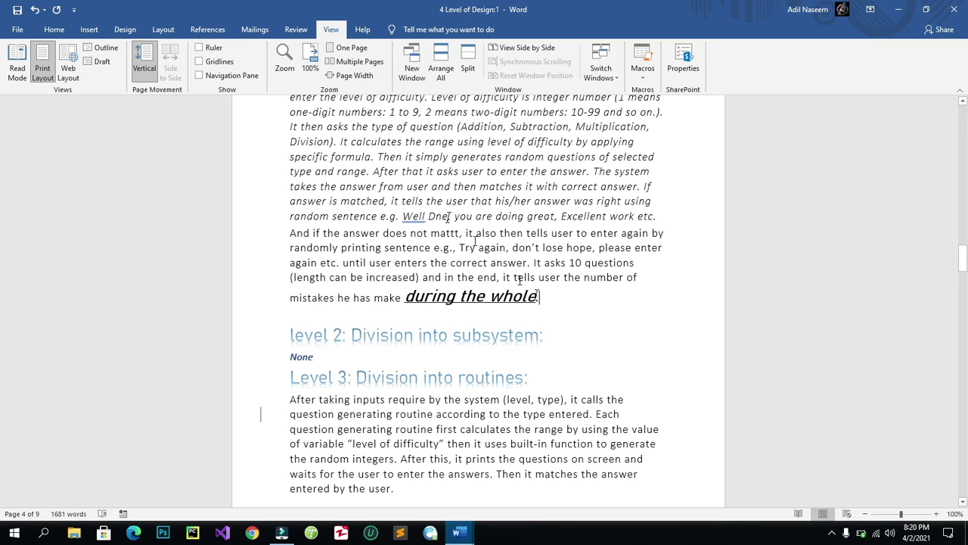
- Select the misspelt words 'Well Dne' and bring up the list of saved macros
left_click_drag(539, 296, 405, 297)
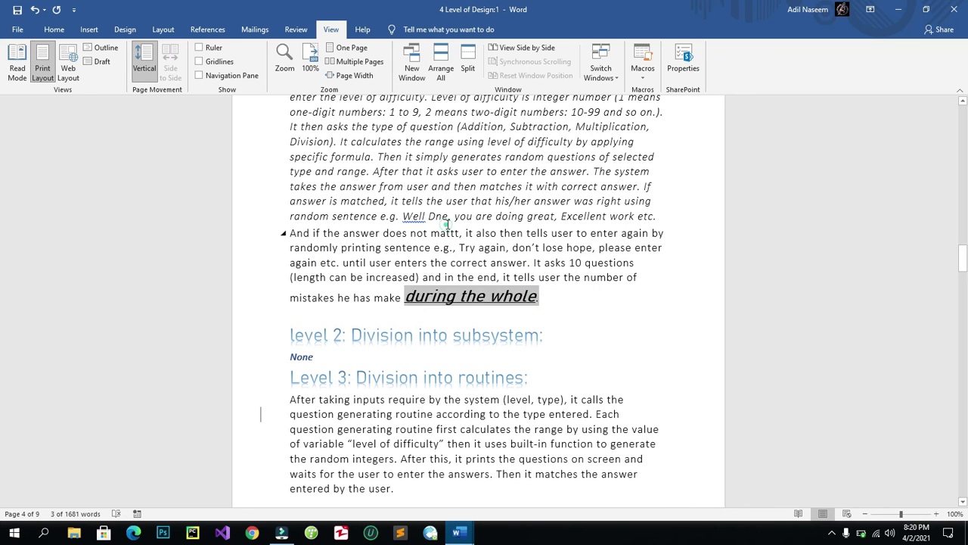
left_click_drag(447, 218, 402, 217)
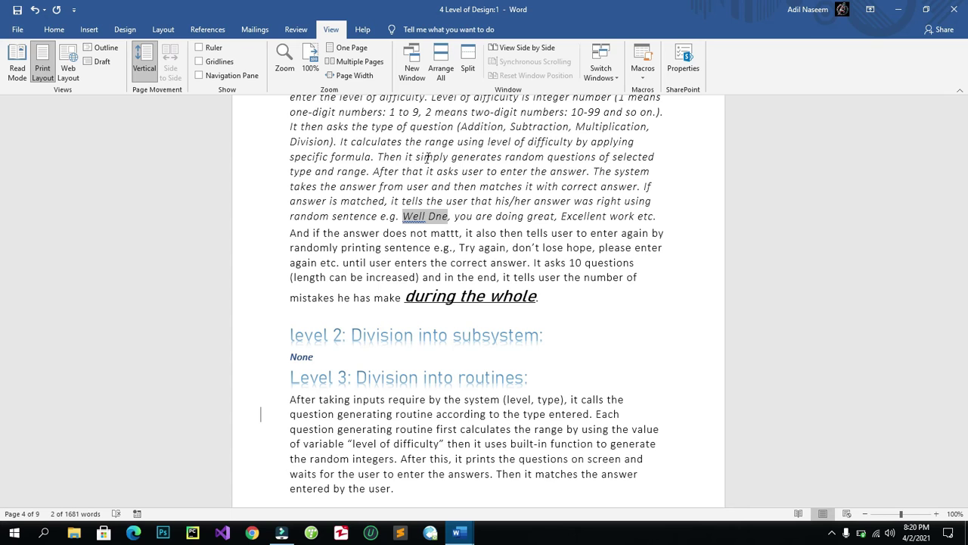
left_click(642, 74)
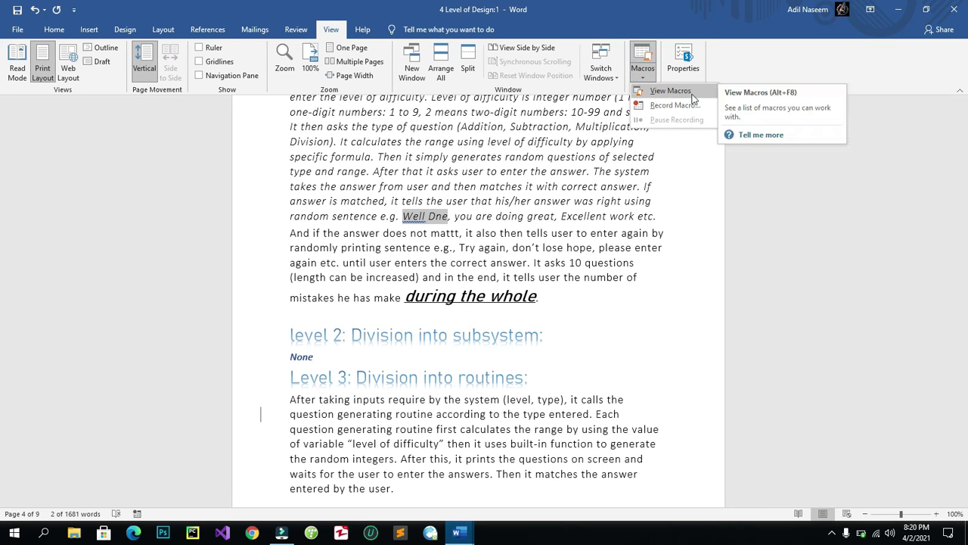
left_click(670, 91)
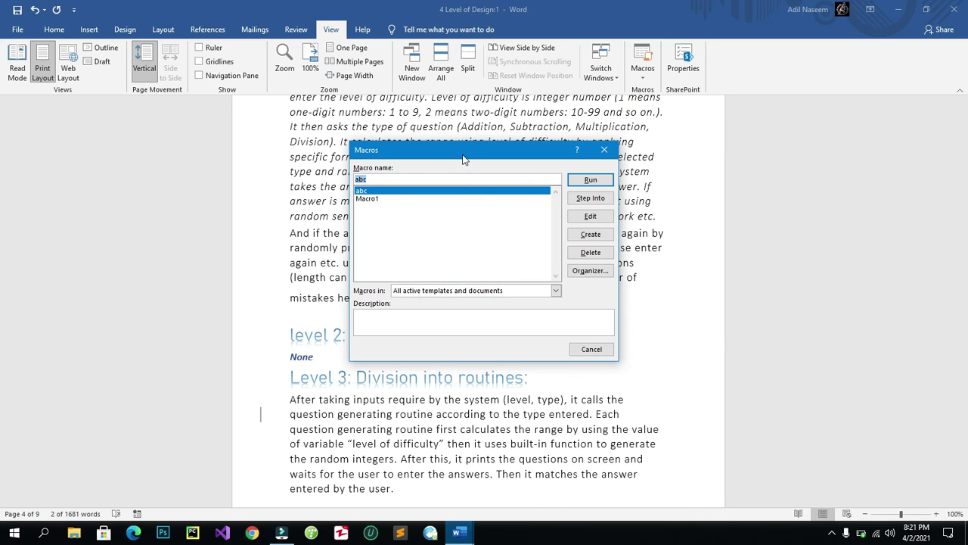
left_click_drag(464, 159, 692, 128)
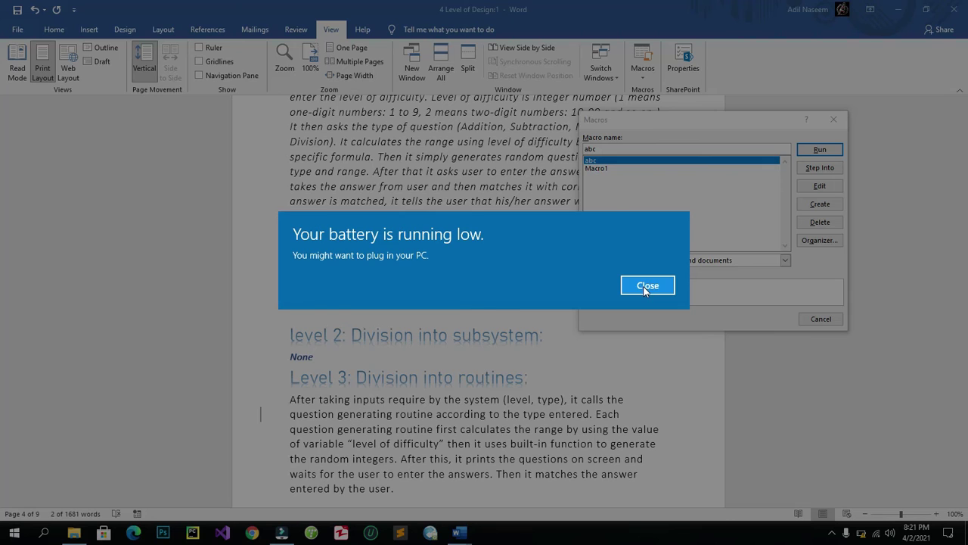
left_click(644, 286)
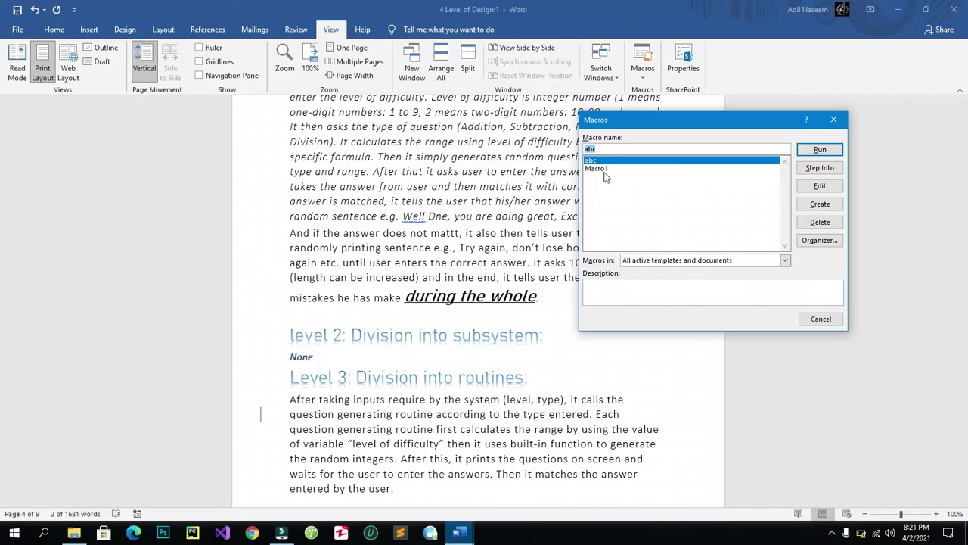
- Run the abc macro and select the resulting 'm sentence e.g.' text to check it
left_click(605, 171)
left_click(599, 161)
left_click(820, 149)
left_click(444, 232)
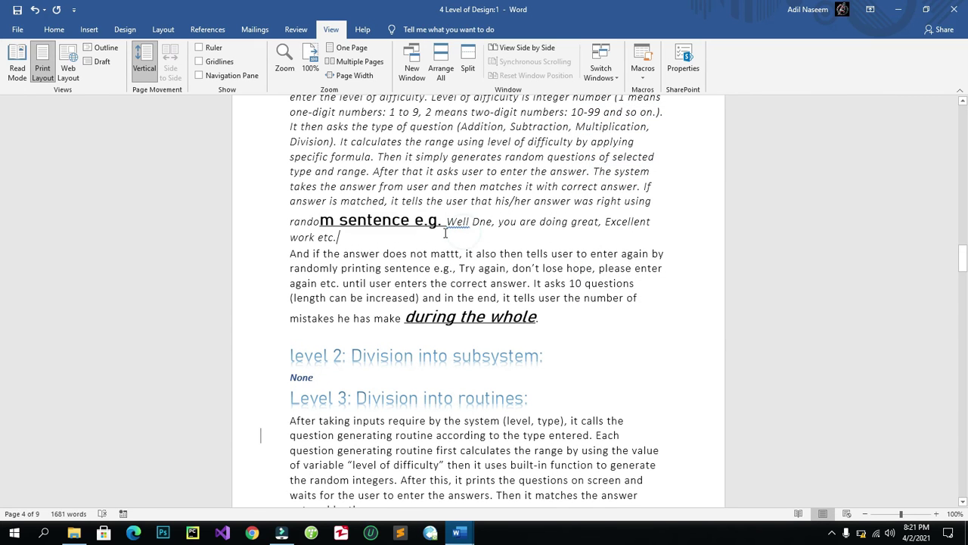
left_click_drag(444, 229, 290, 222)
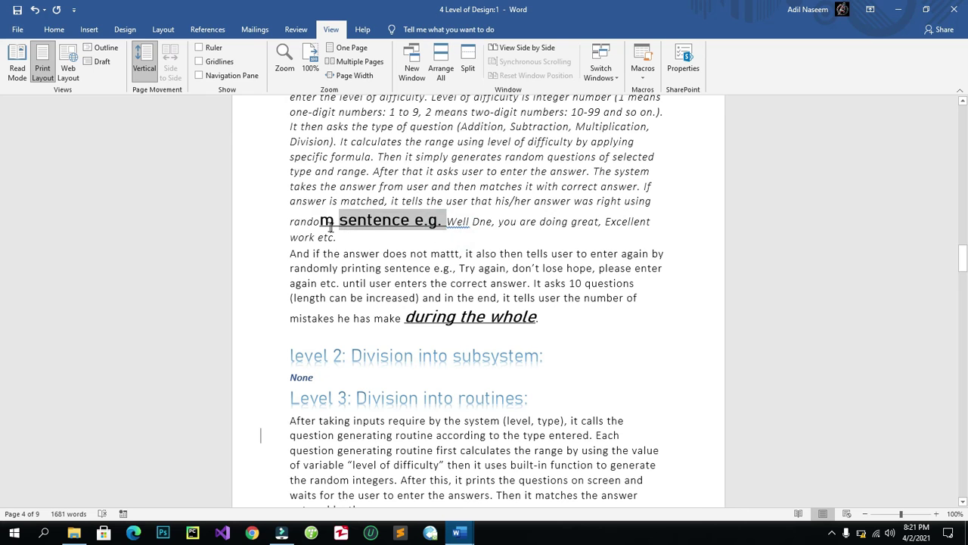
left_click(506, 229)
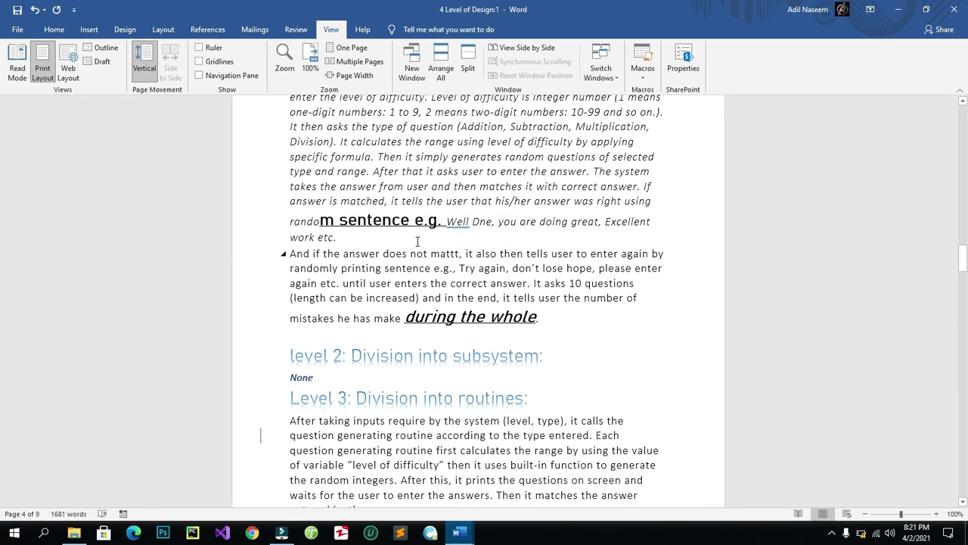
- Open the report's Info page showing 137KB, 9 pages, 1681 words, 163 minutes editing
left_click(692, 68)
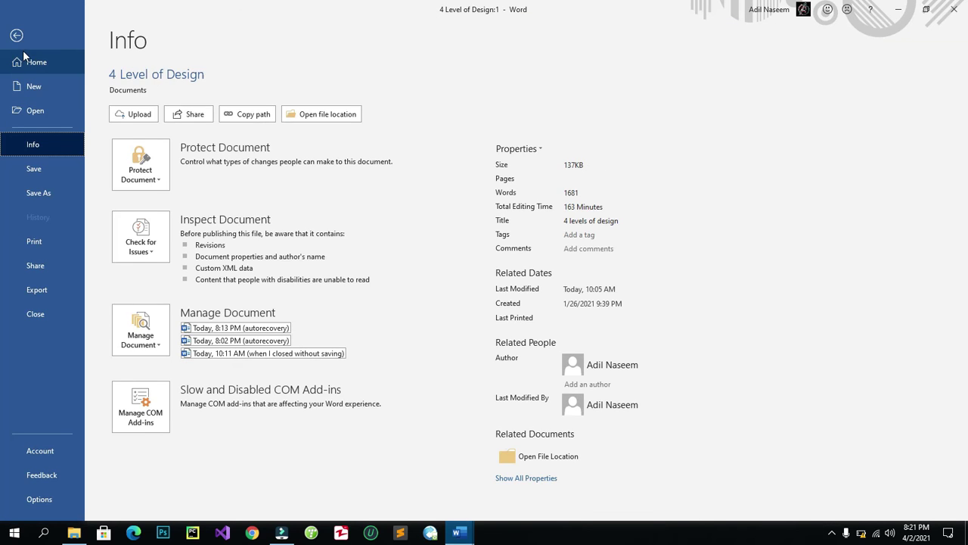
left_click(17, 36)
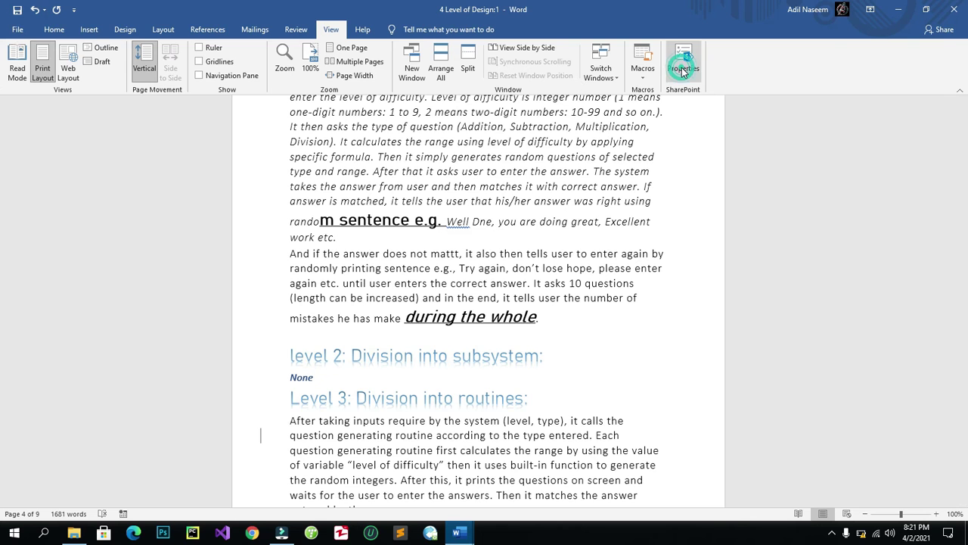
left_click(683, 69)
left_click(15, 34)
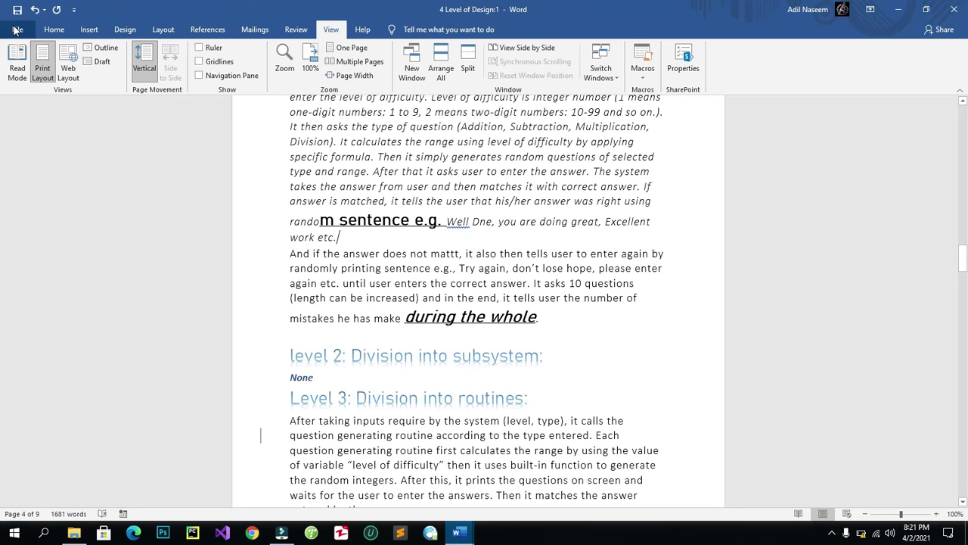
left_click(15, 29)
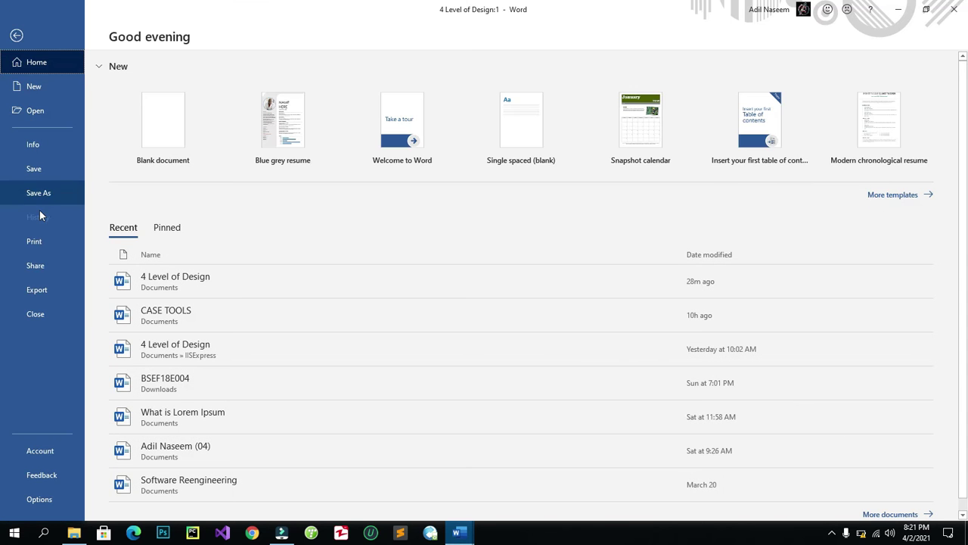
left_click(55, 140)
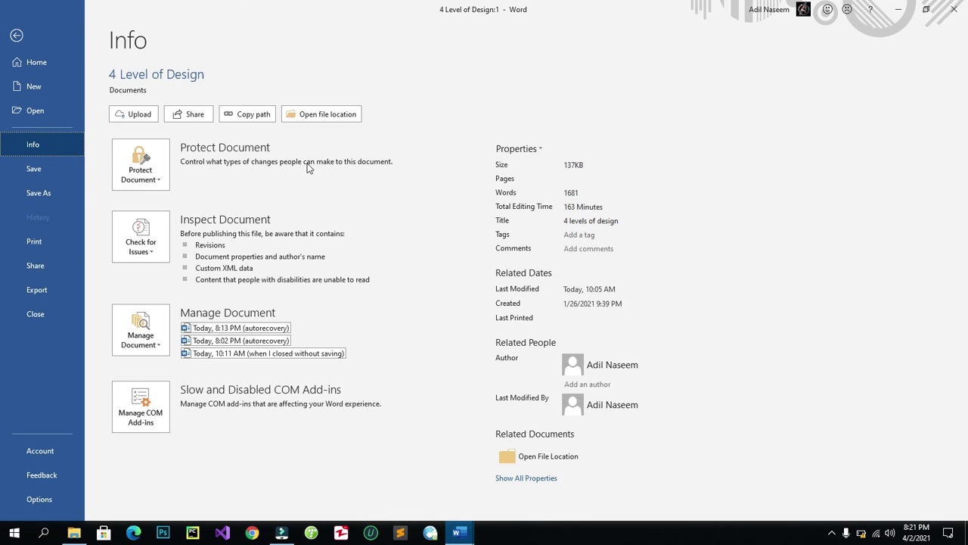
left_click(29, 42)
left_click(683, 61)
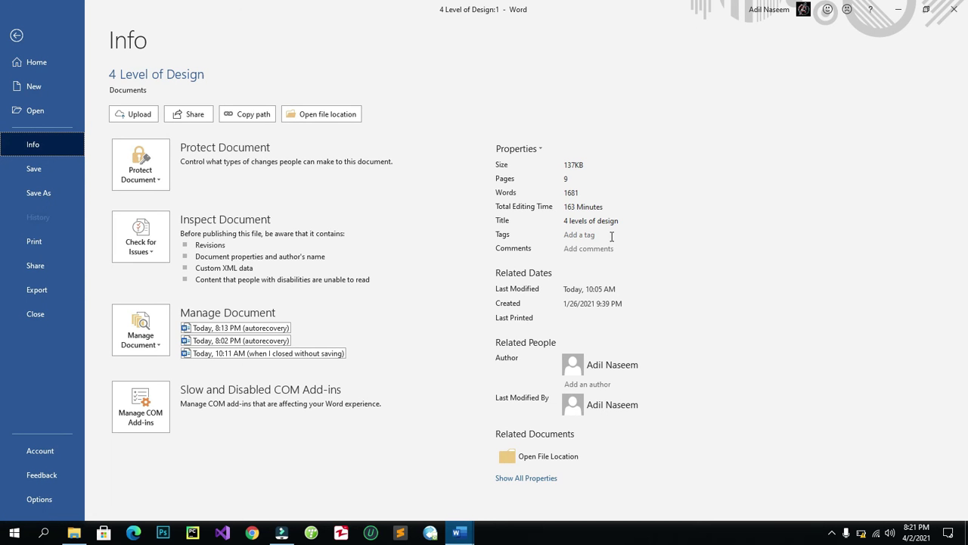
left_click(593, 235)
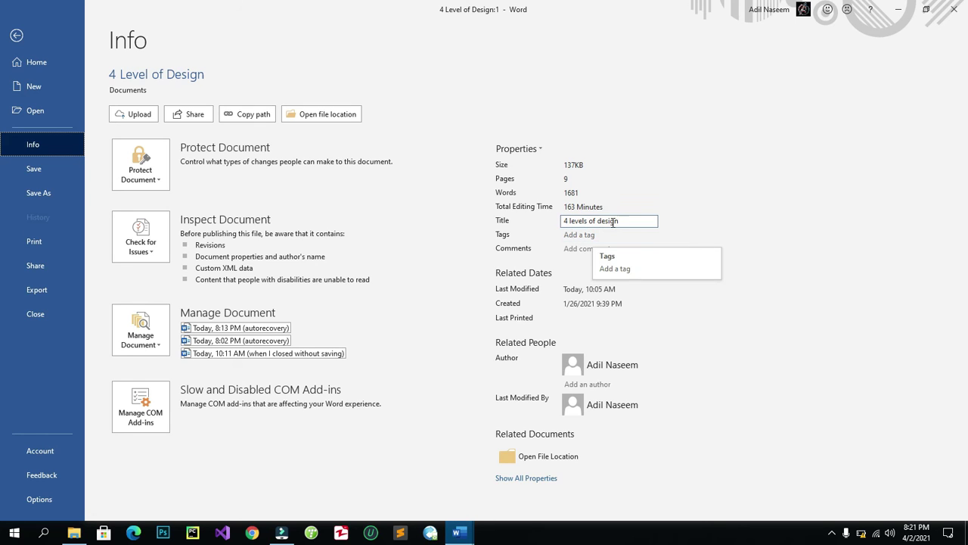
left_click(621, 220)
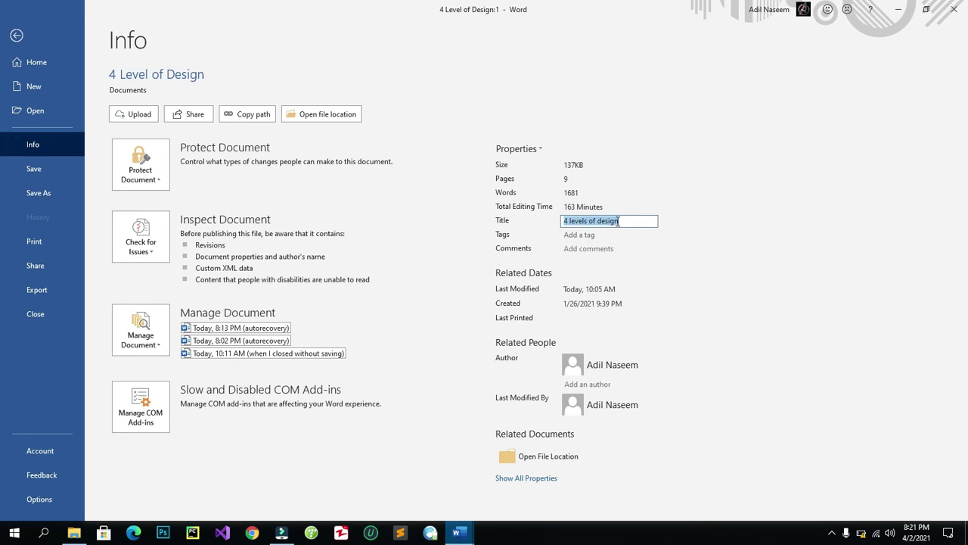
left_click(619, 221)
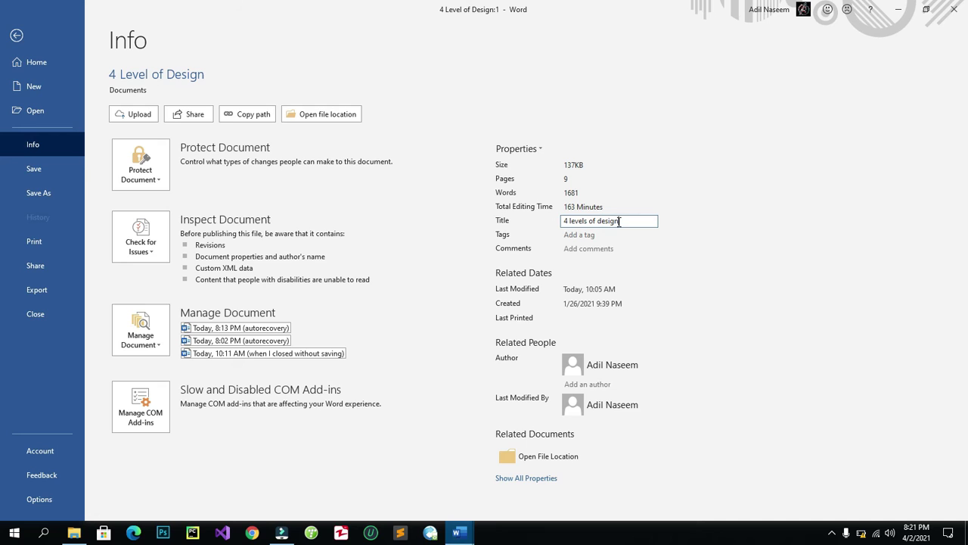
left_click(724, 201)
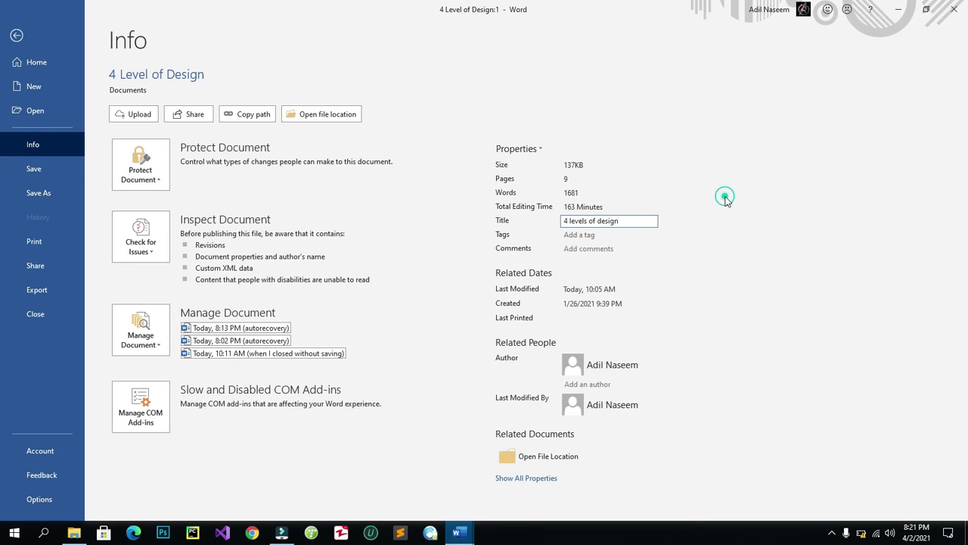
left_click(605, 209)
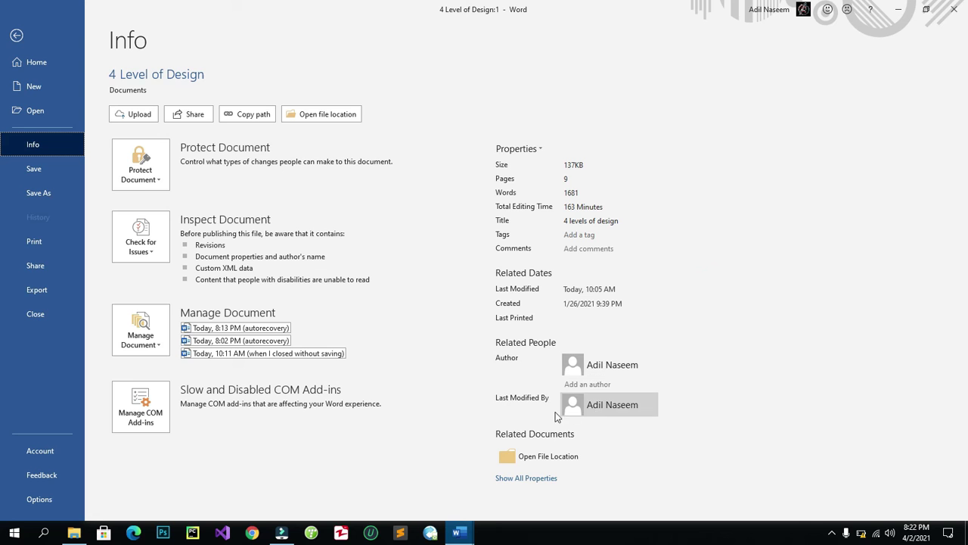
mouse_move(610, 365)
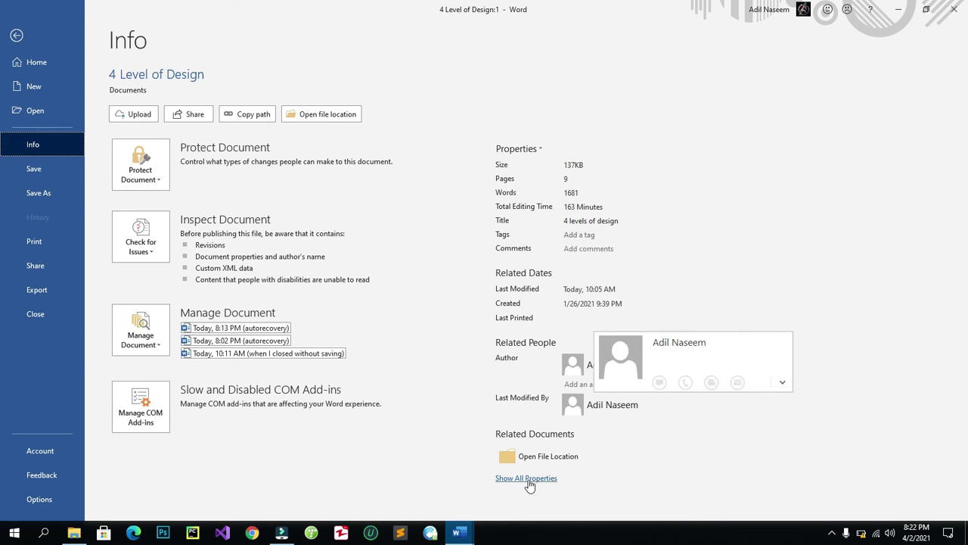
left_click(534, 480)
- Enter 'xyz' as the report's Manager property
scroll(753, 414, "down", 2)
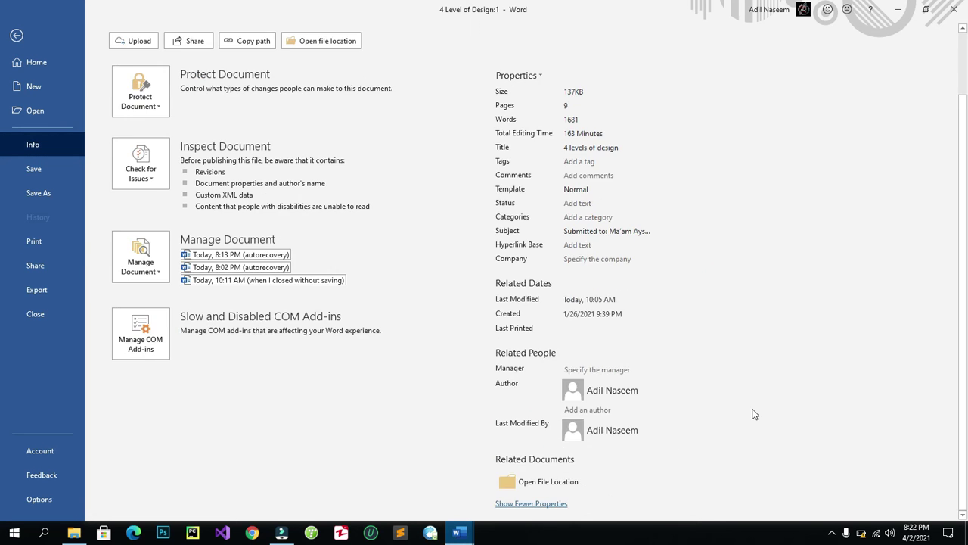
left_click(612, 369)
left_click(597, 375)
left_click(597, 373)
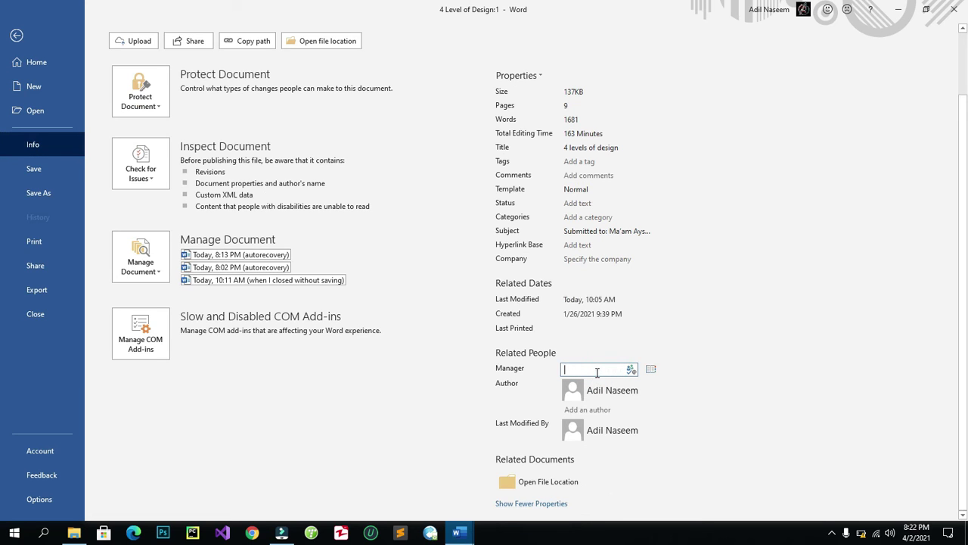
type("xyz")
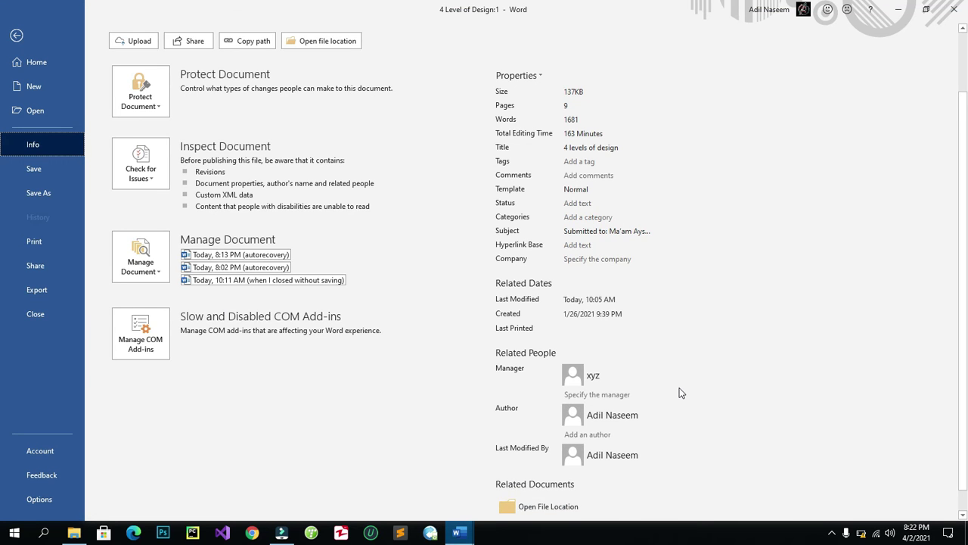
- Look over the Company and Categories properties, leaving them unchanged
scroll(679, 388, "down", 1)
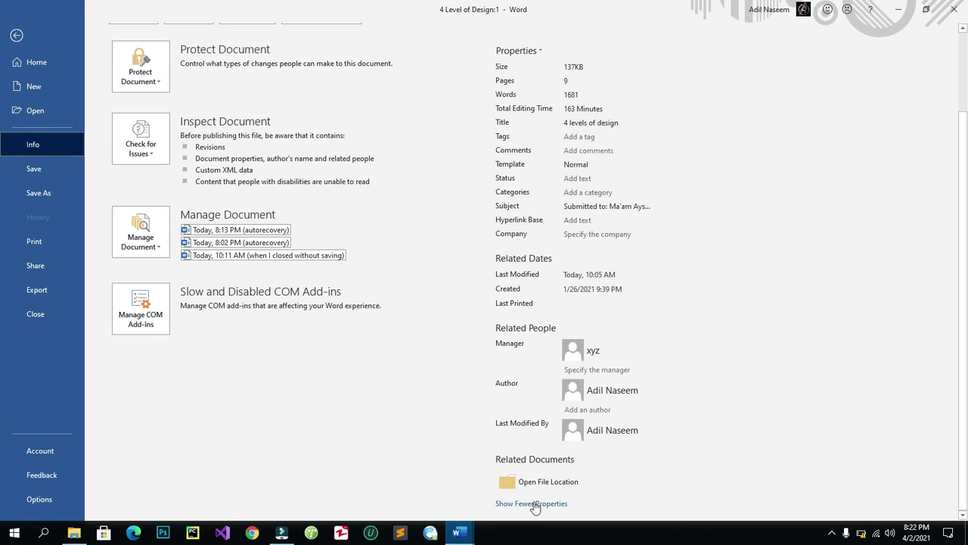
scroll(700, 441, "up", 1)
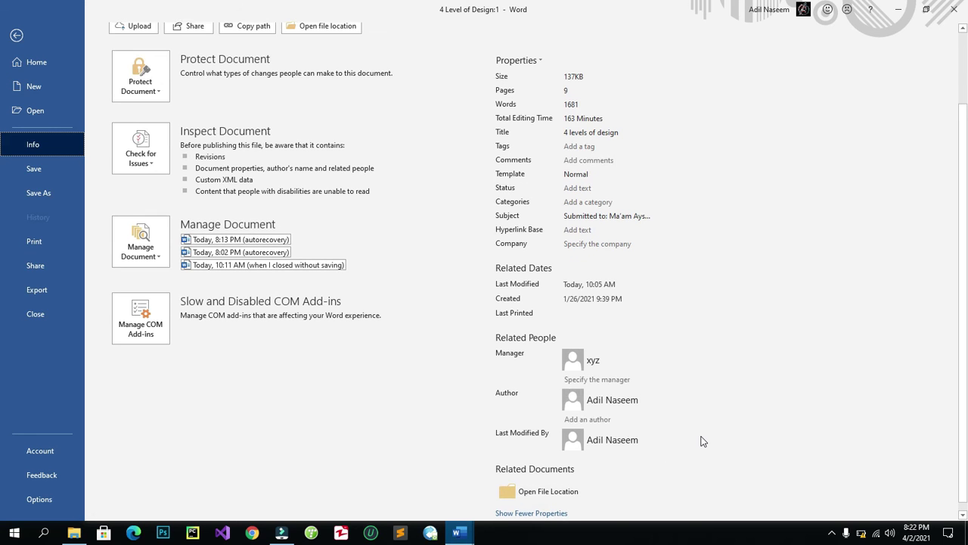
left_click(595, 250)
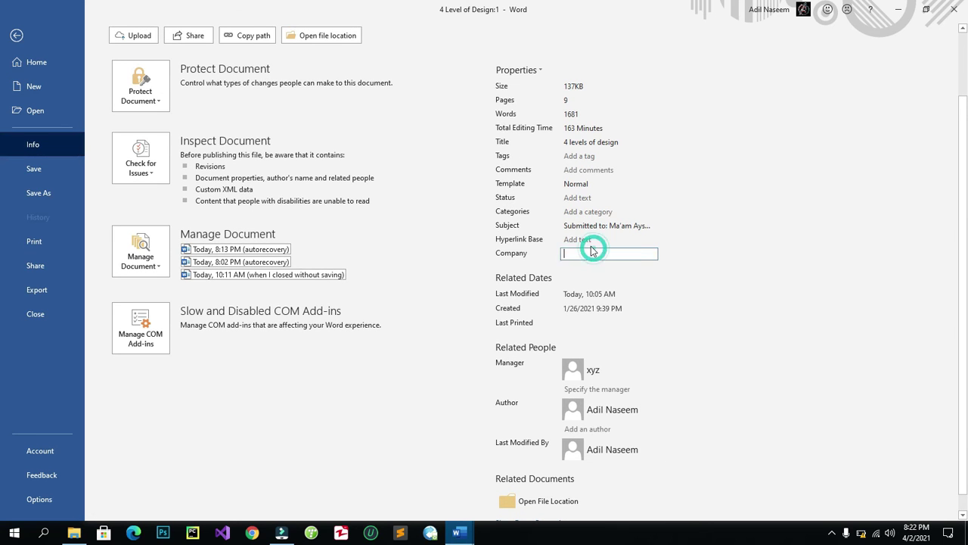
left_click(588, 212)
left_click(588, 198)
key("Escape")
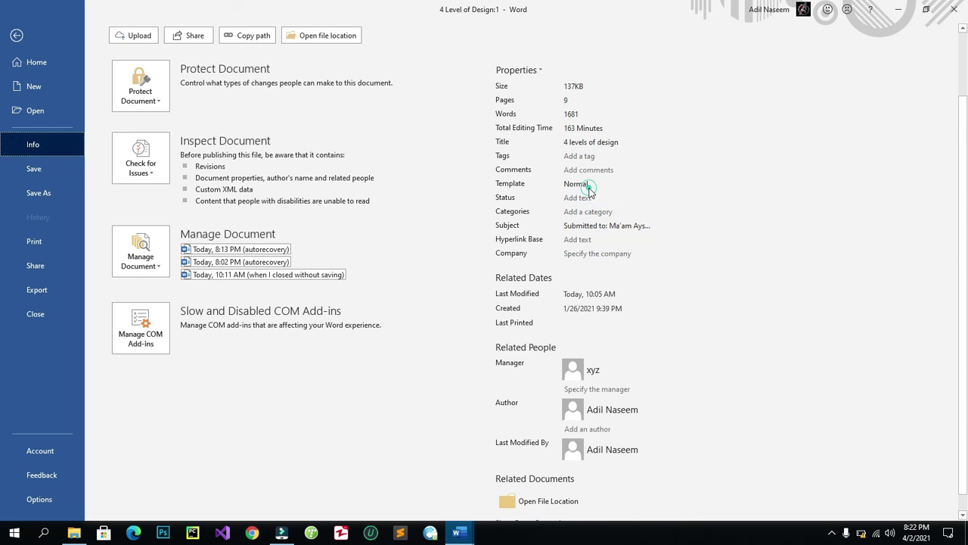
- Collapse the property list to fewer properties and go back to the report
left_click(573, 181)
scroll(716, 188, "down", 1)
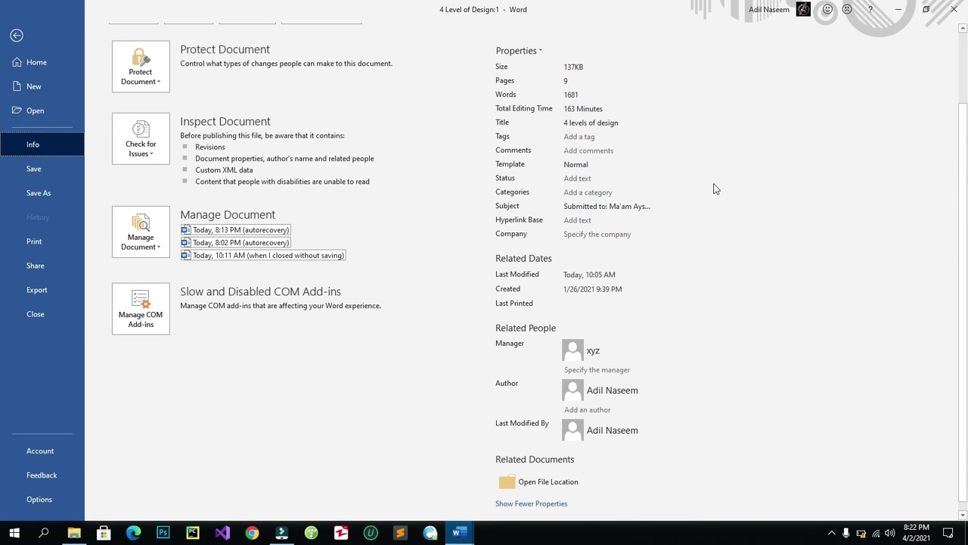
left_click(529, 504)
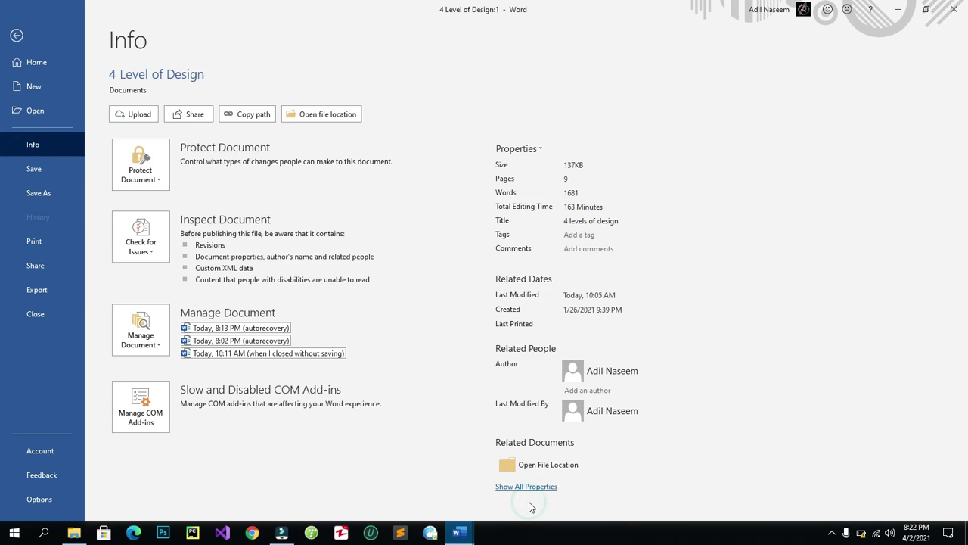
left_click(16, 34)
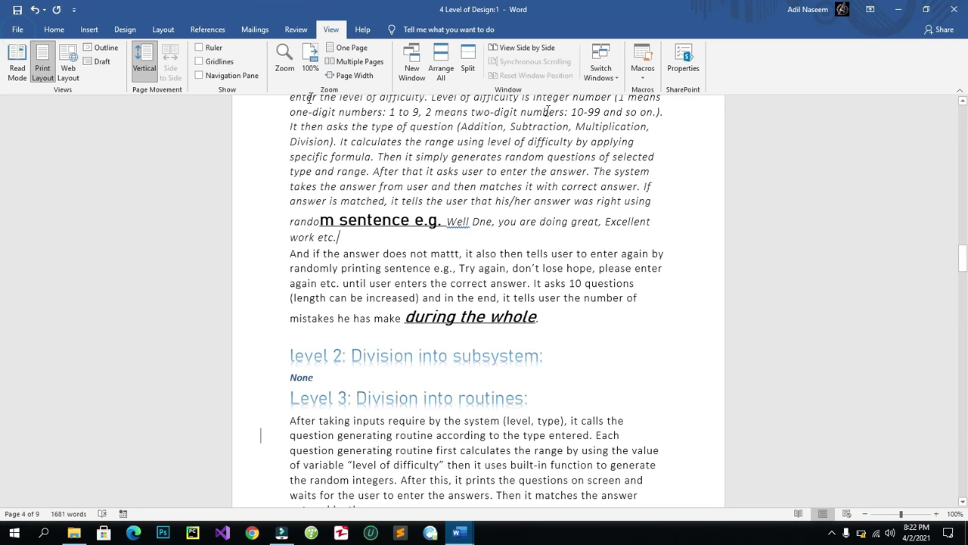